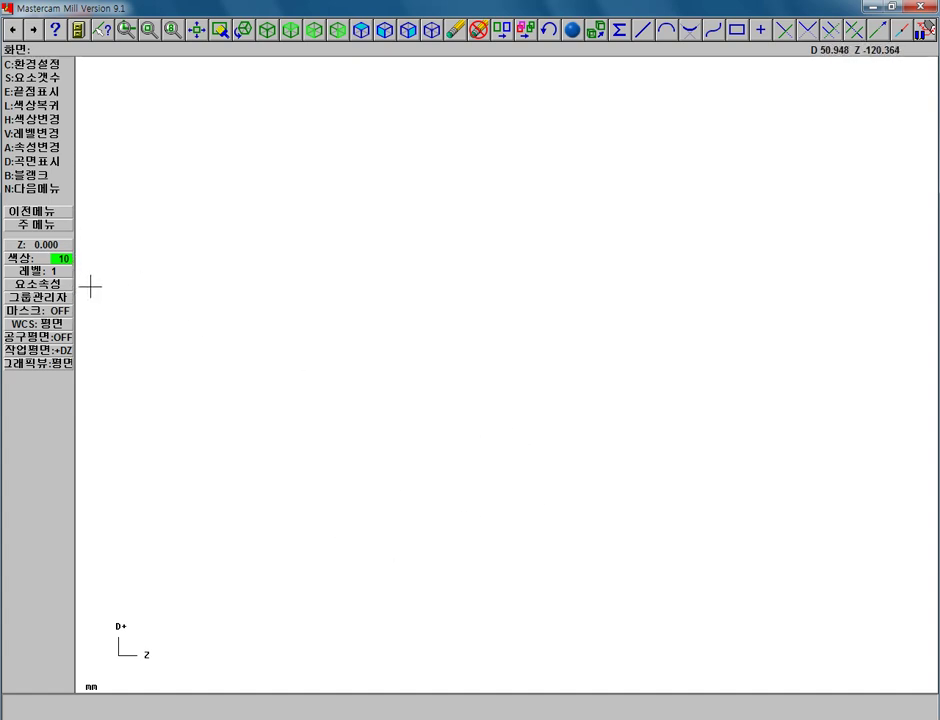
- Return to the lathe main menu and bring up the geometry drawing options
click(66, 215)
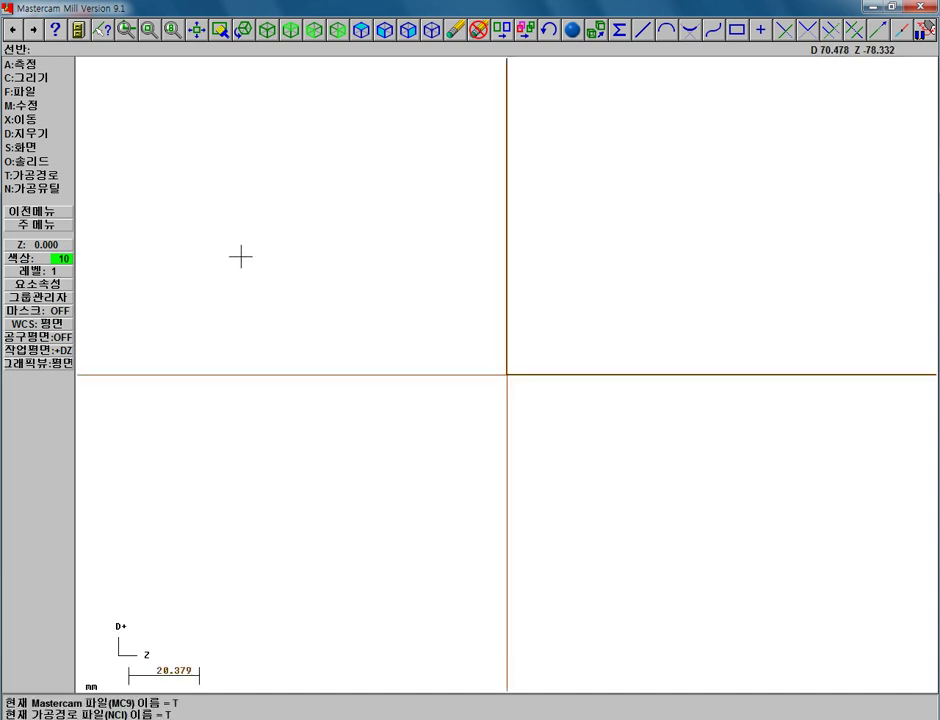
click(26, 78)
- Start a multi-line chain with its first point at 0,2
click(30, 77)
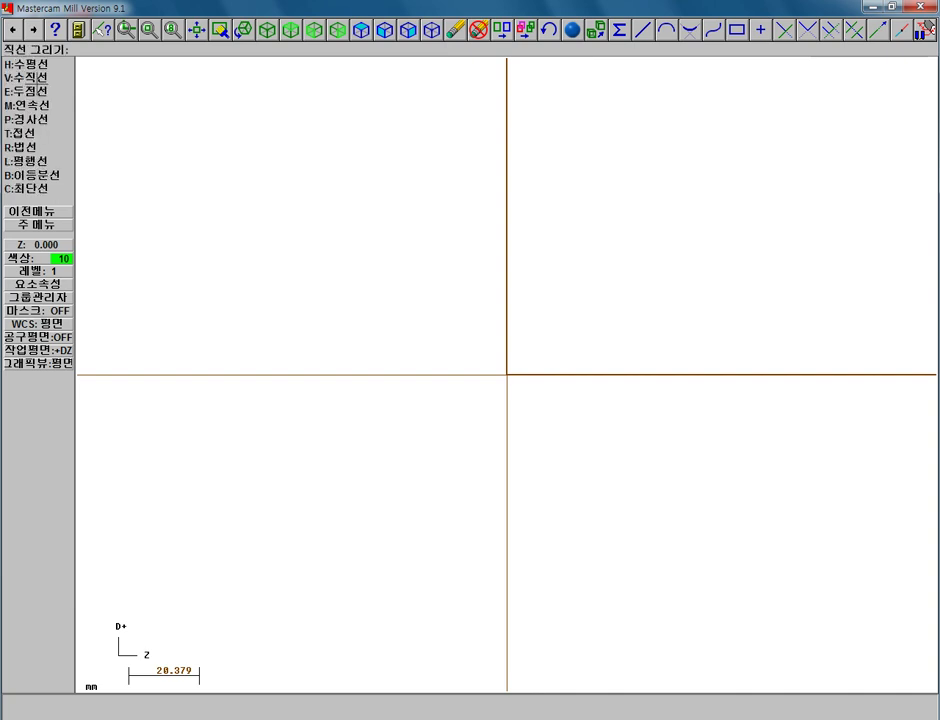
click(45, 105)
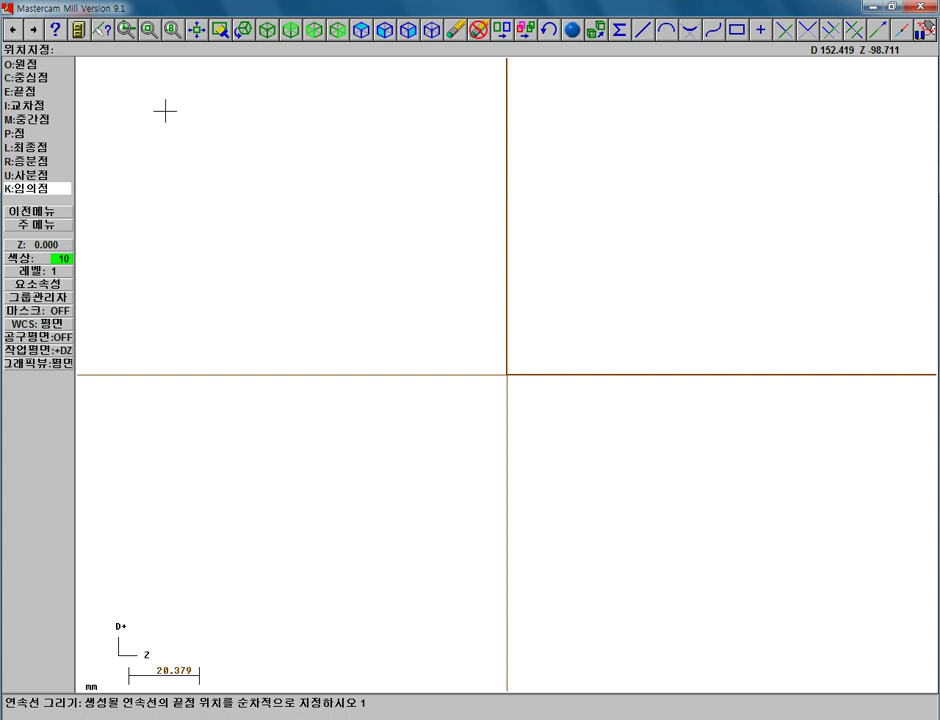
text(0,2)
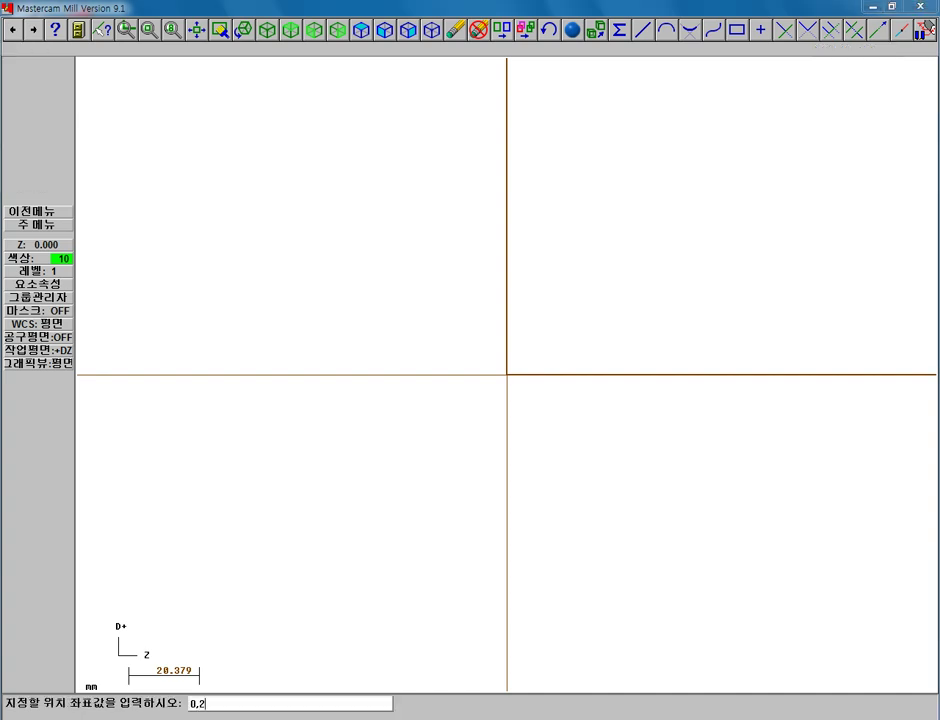
key(Return)
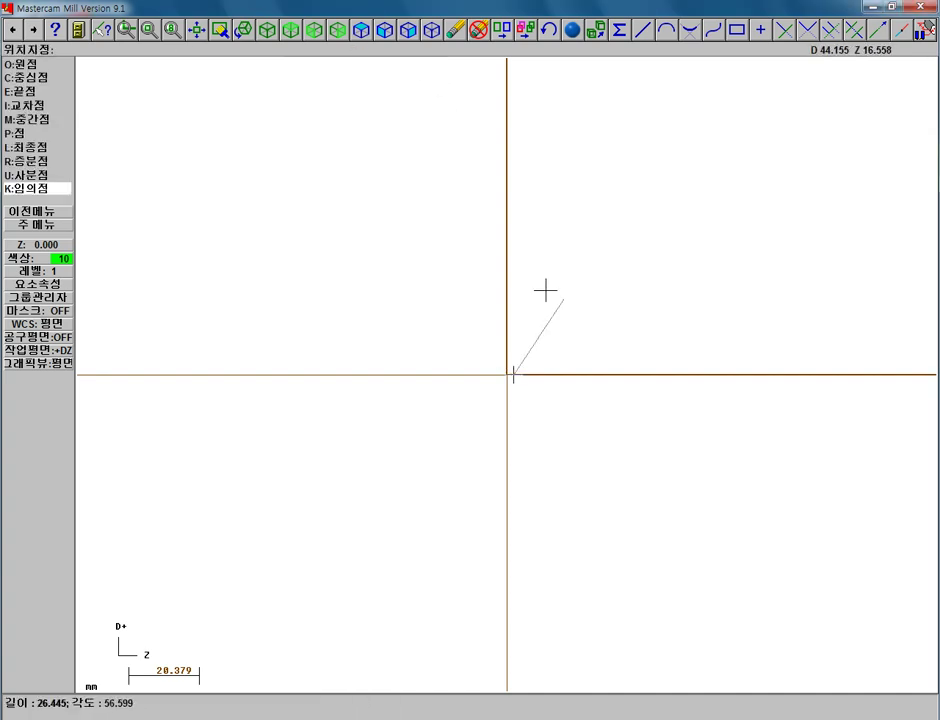
- Draw the first shoulder up to diameter 20 and the first horizontal step along Z
scroll(515, 320, up, 3)
scroll(495, 345, up, 3)
scroll(495, 337, up, 1)
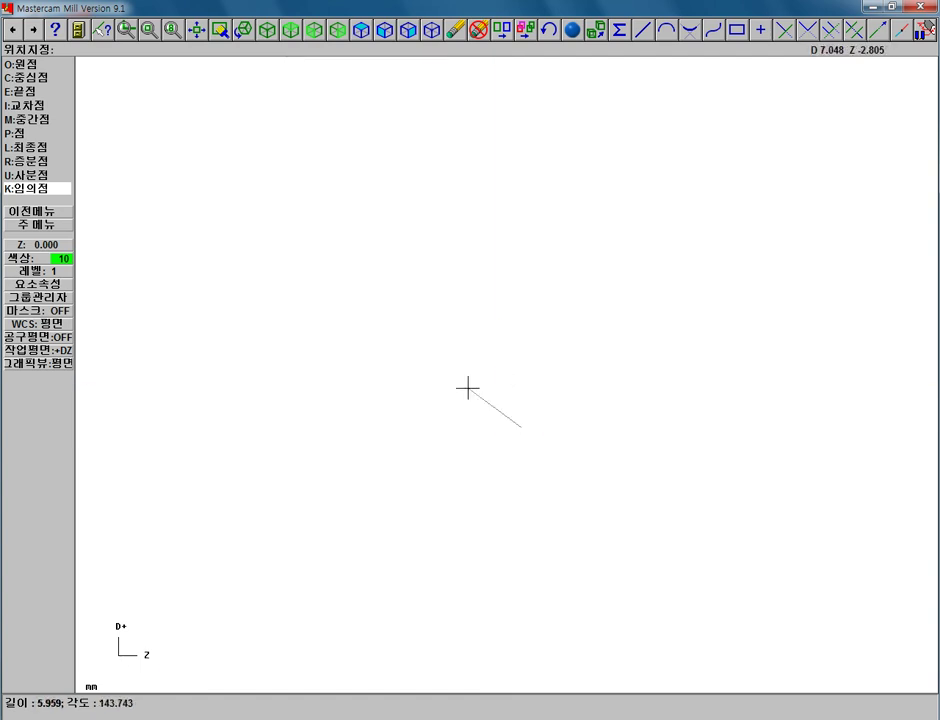
text(28)
key(Return)
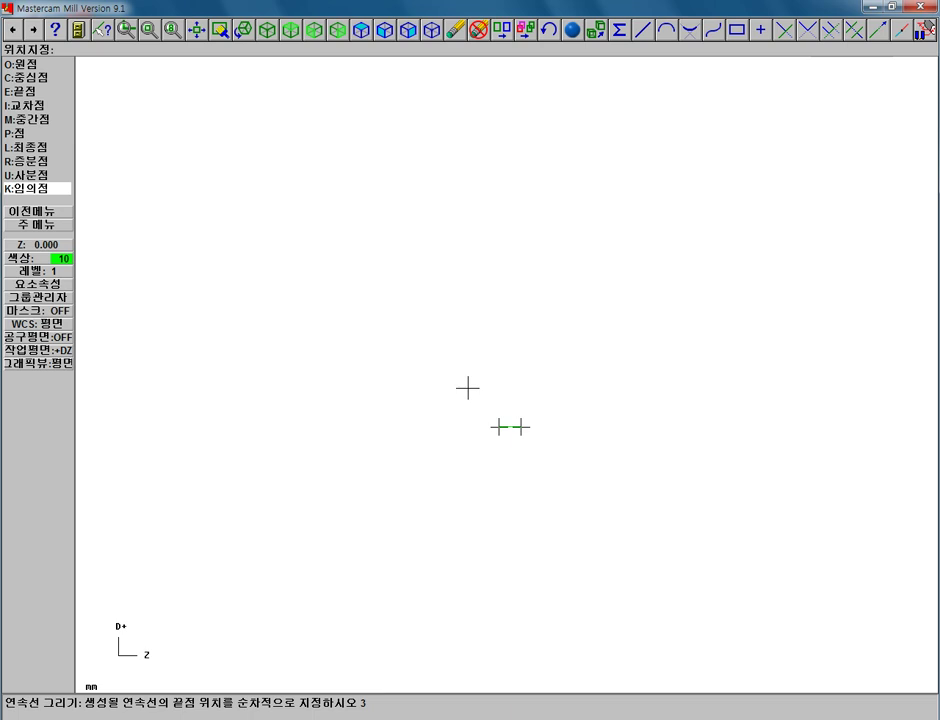
text(D20)
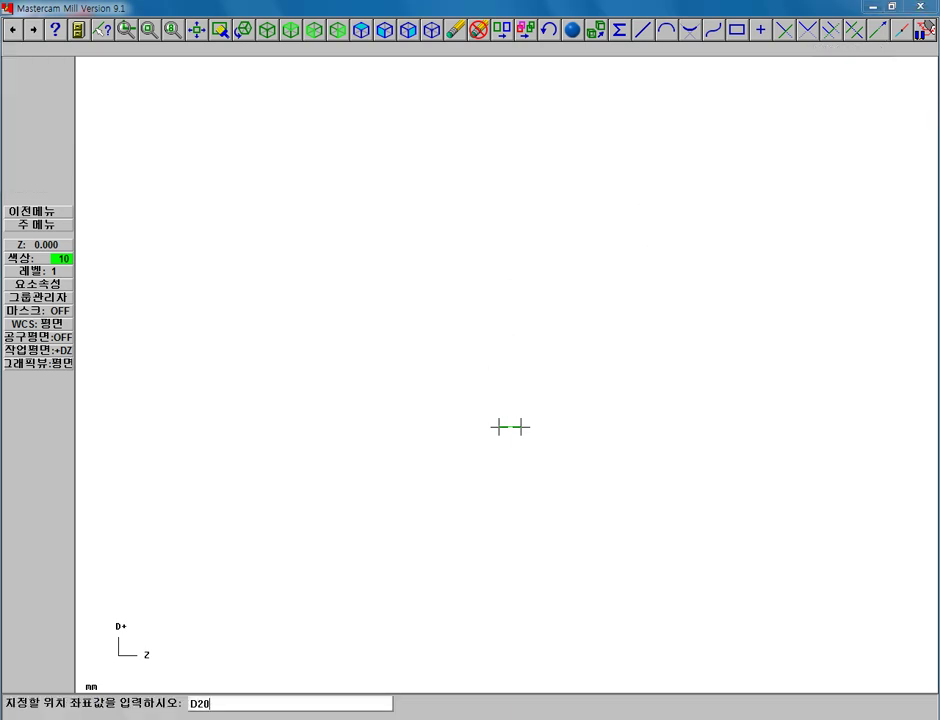
key(Return)
text(Z)
text(0)
key(Return)
- Raise the profile to the next diameter and extend it along Z to -35
text(D)
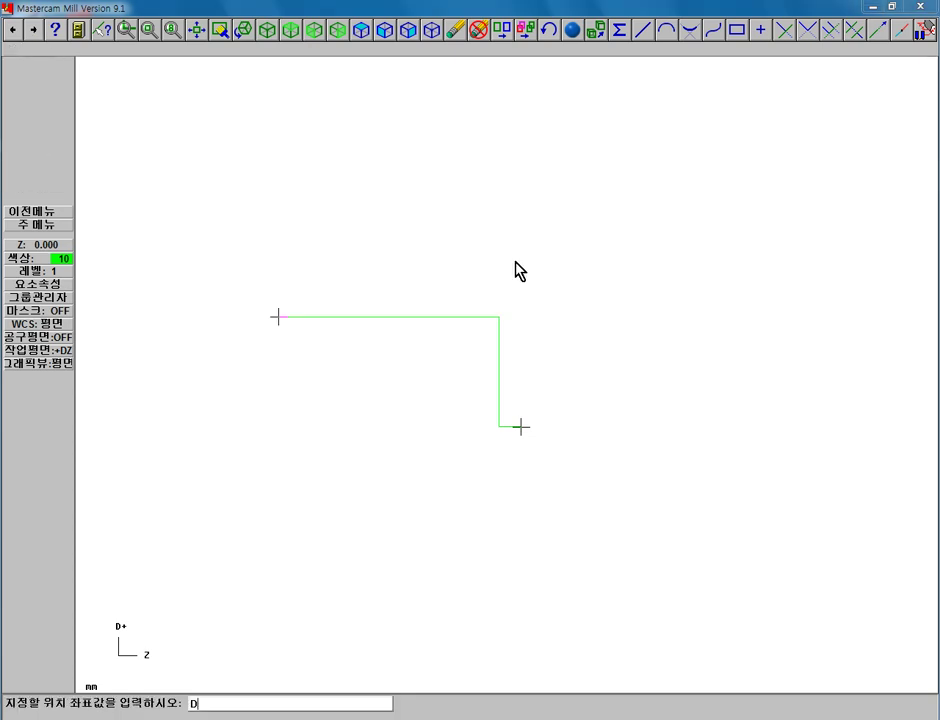
text(4)
key(Return)
text(Z-35)
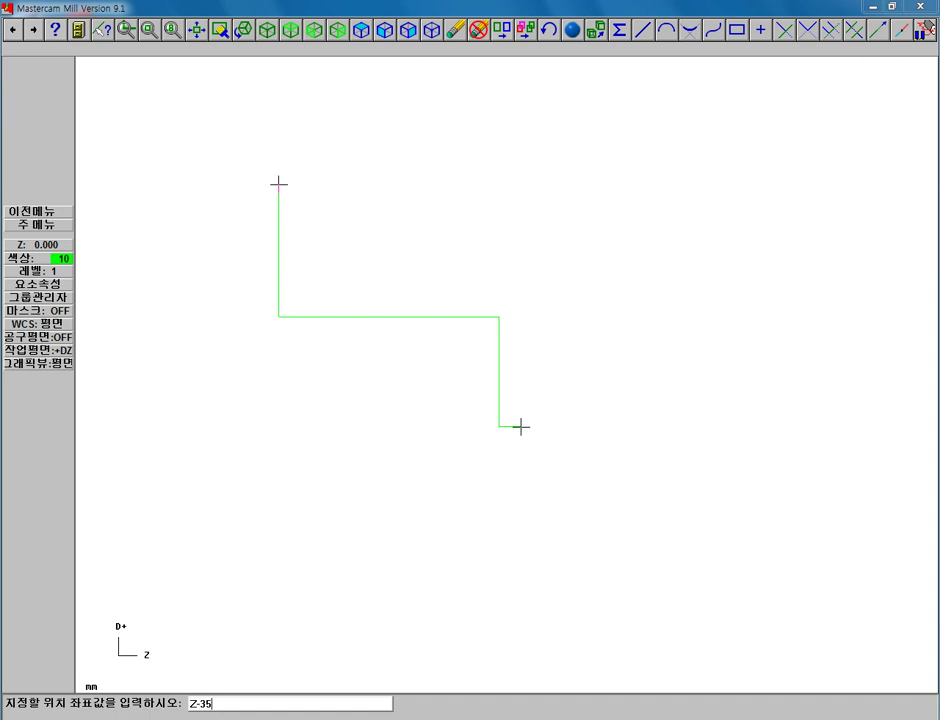
key(Return)
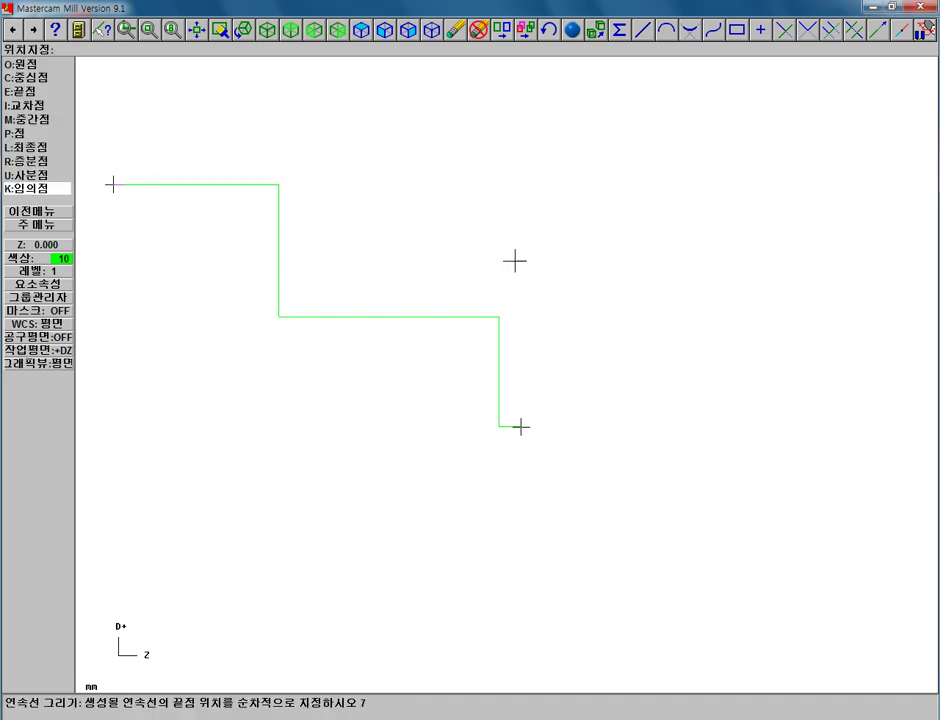
key(Right)
key(Right)
key(Right)
key(Down)
key(Down)
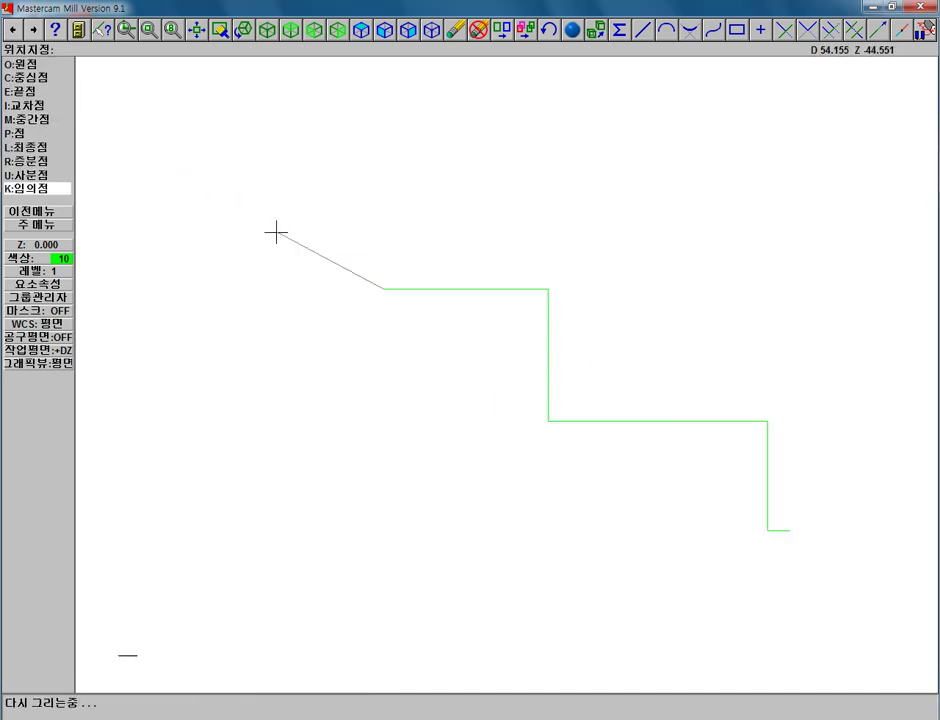
- Add the next shoulder at diameter 66 and extend it along Z to -55
text(D)
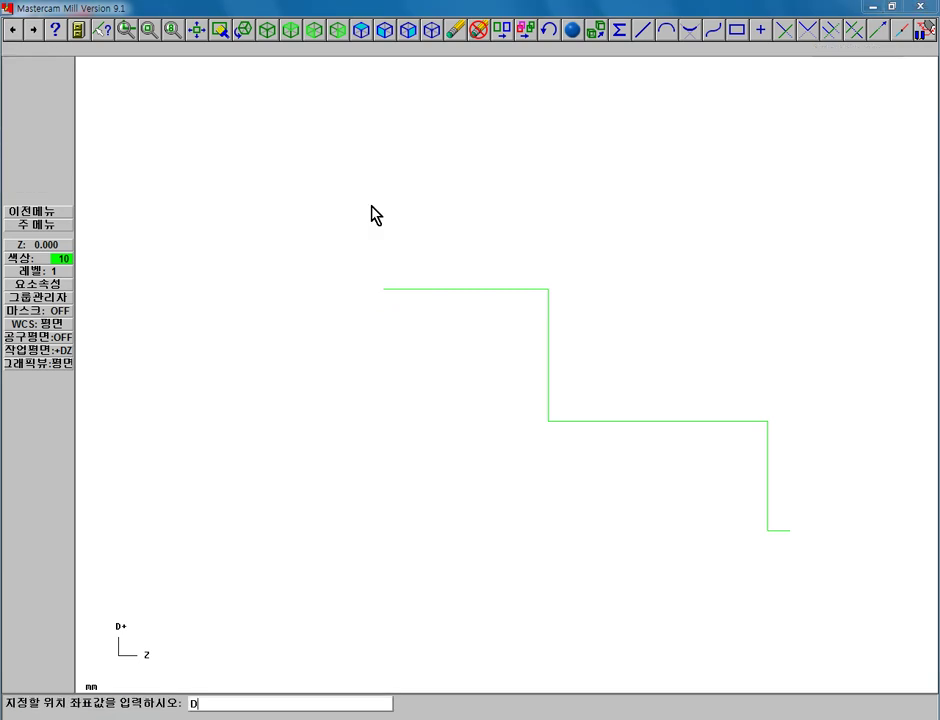
text(36)
key(BackSpace)
key(Return)
text(Z-55)
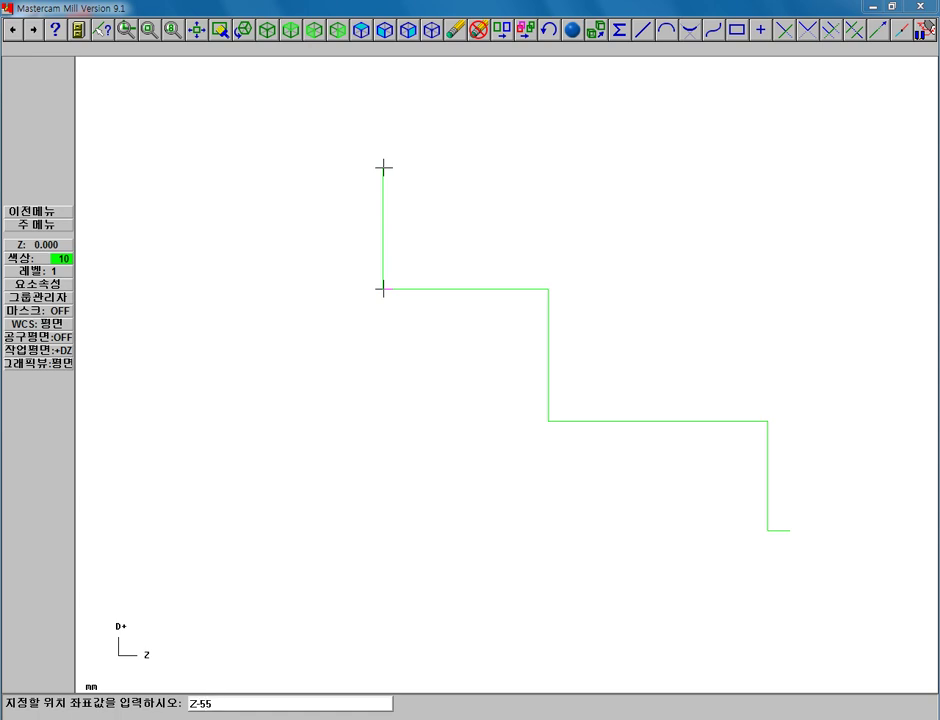
key(Return)
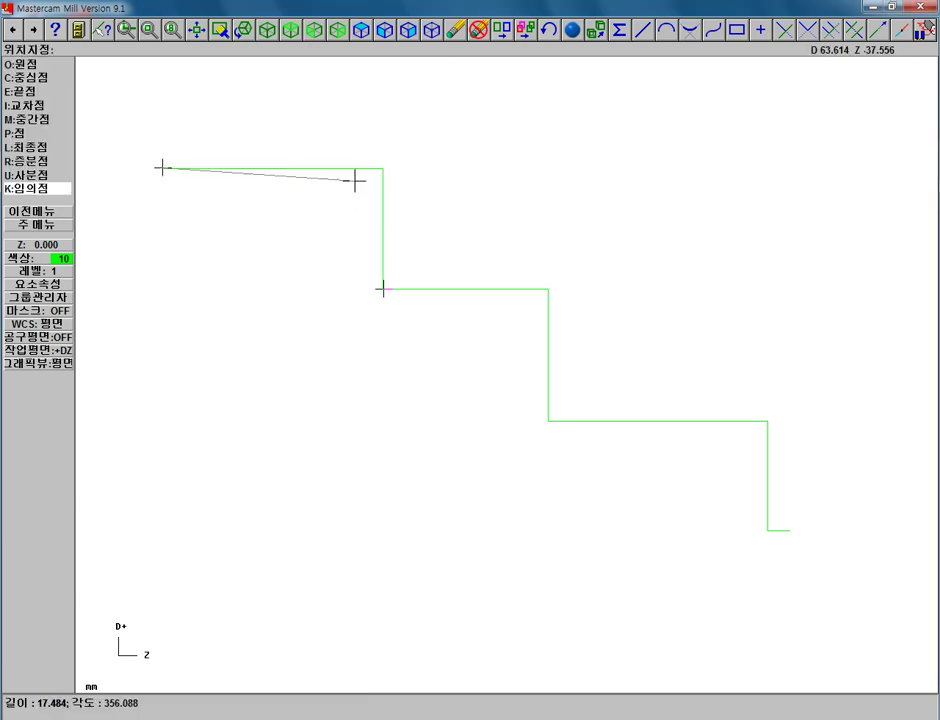
- Add the tapered line ending at 80,-85 and zoom out to see it
scroll(382, 279, down, 1)
scroll(382, 279, down, 1)
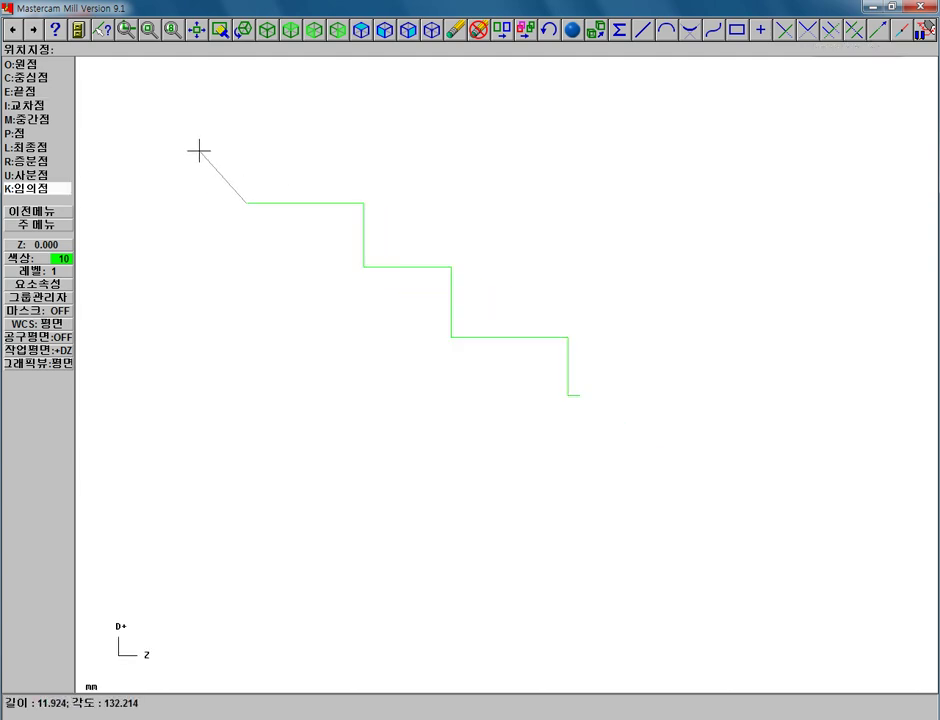
scroll(190, 147, down, 2)
scroll(184, 142, up, 3)
scroll(200, 145, up, 1)
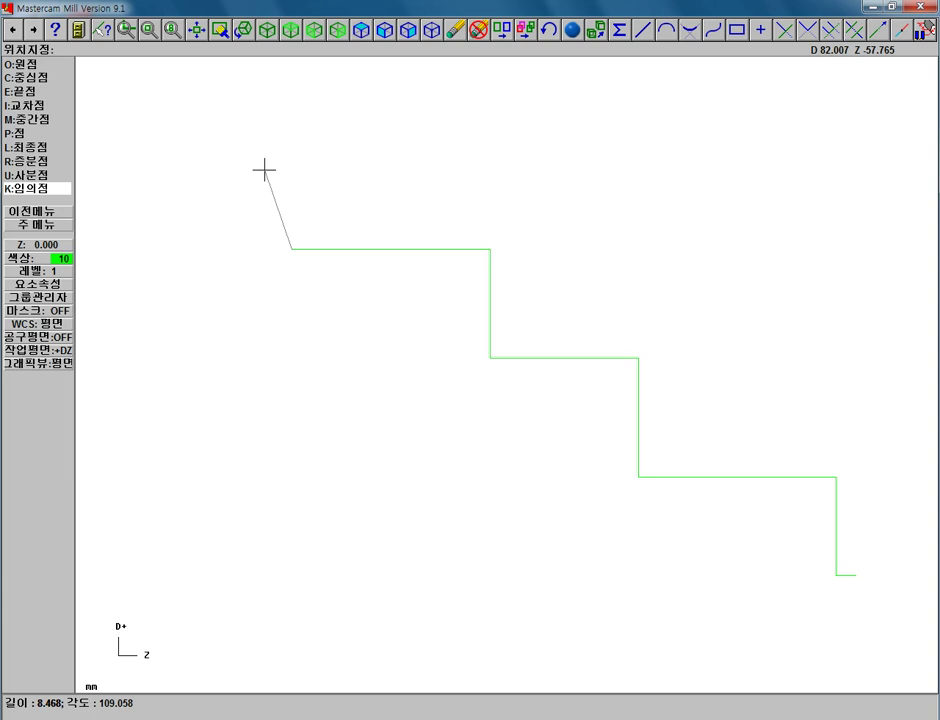
text(80,-85)
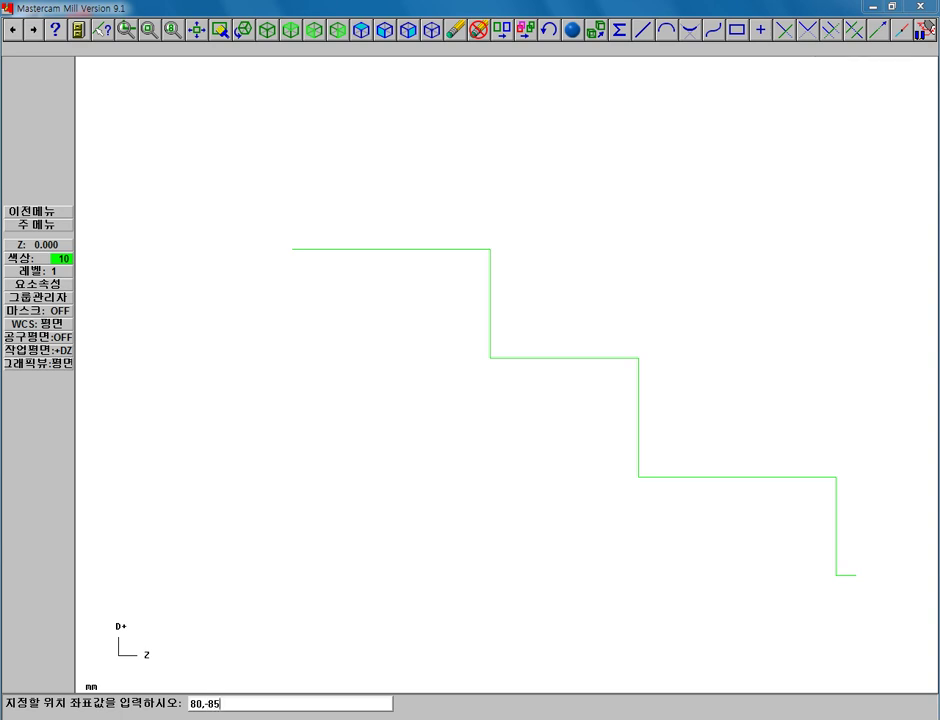
key(Return)
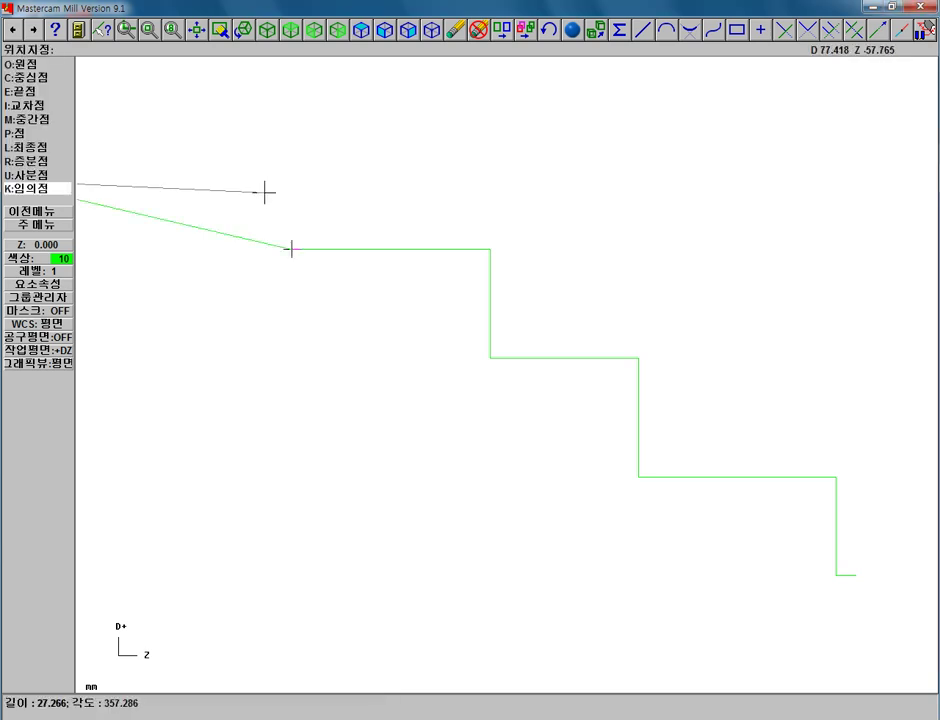
scroll(330, 216, down, 2)
scroll(330, 218, down, 2)
- Add a short vertical line to the profile after the taper
scroll(346, 229, up, 1)
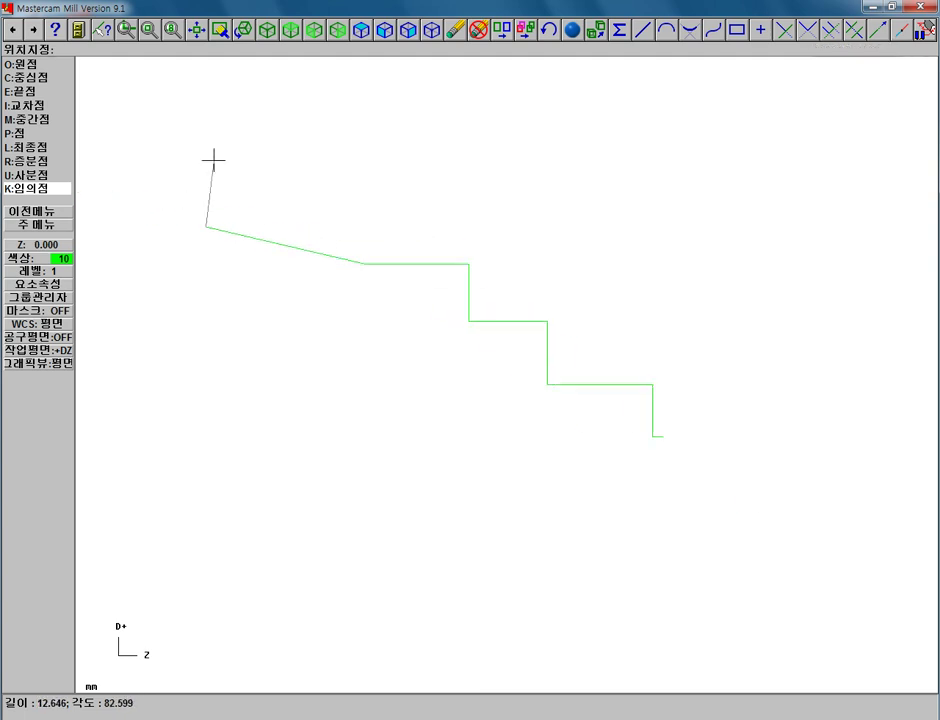
key(space)
text(D)
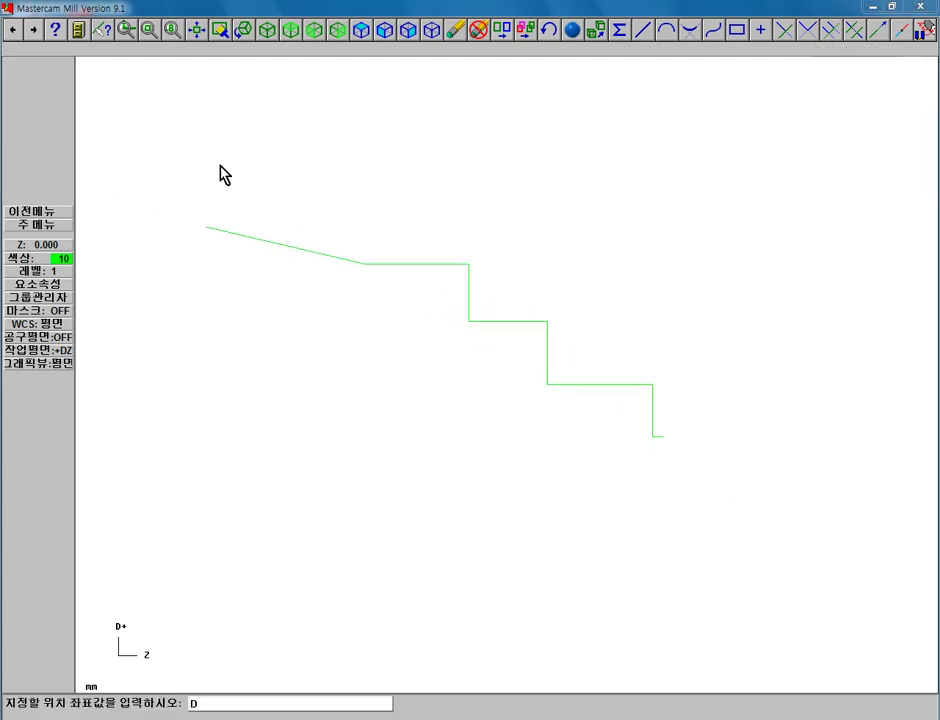
key(Escape)
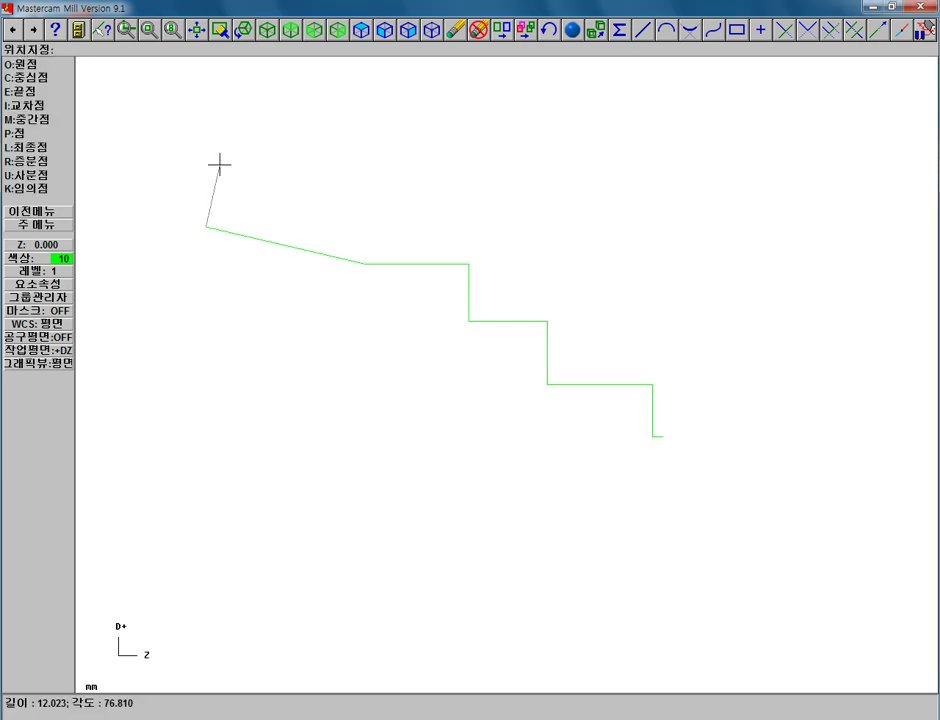
key(space)
text(d)
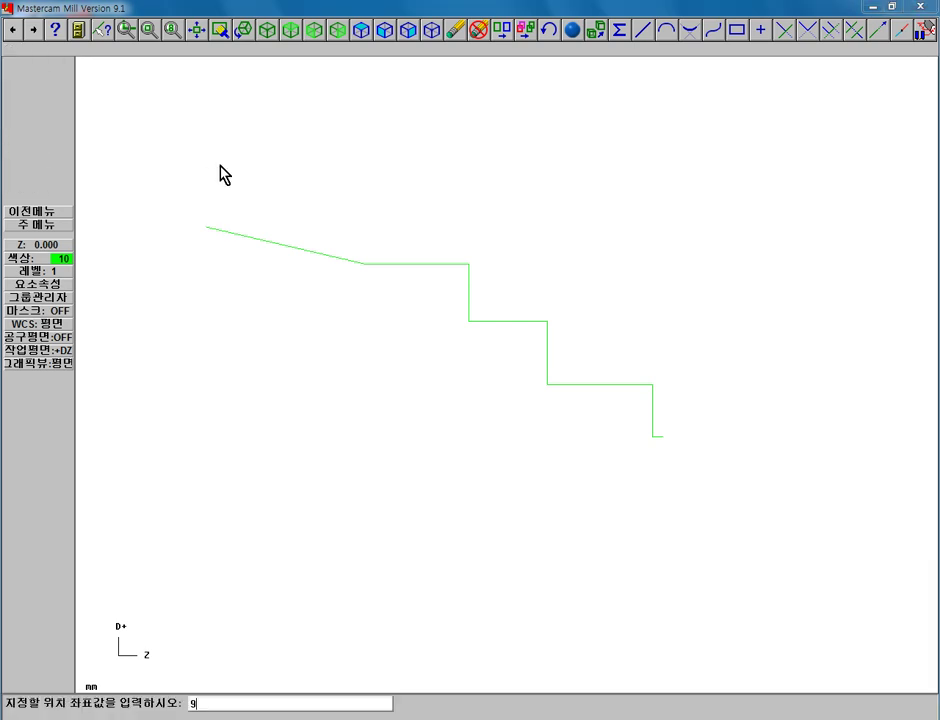
text(11)
key(Return)
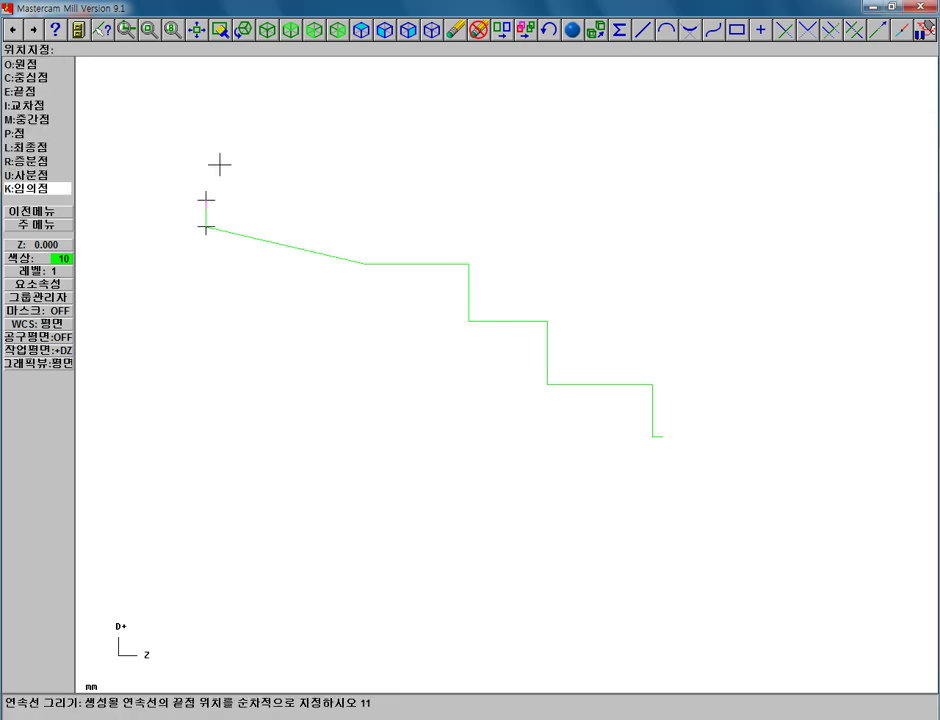
- Extend the profile along Z to -87, then add the point 90.02,-89
key(space)
text(z)
key(Return)
scroll(145, 176, up, 1)
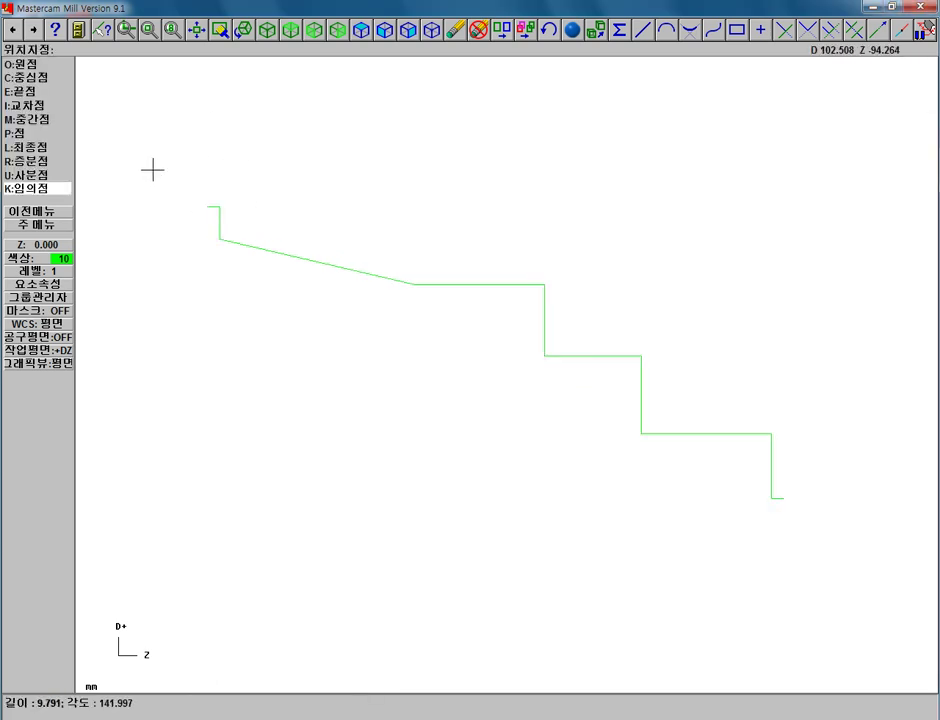
key(space)
text(D)
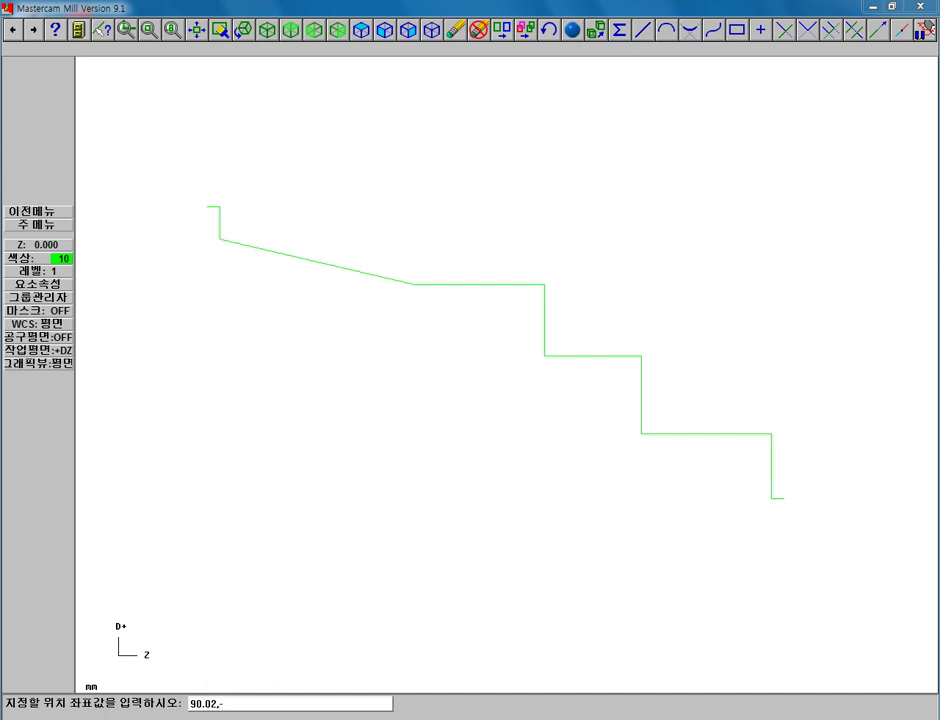
key(Return)
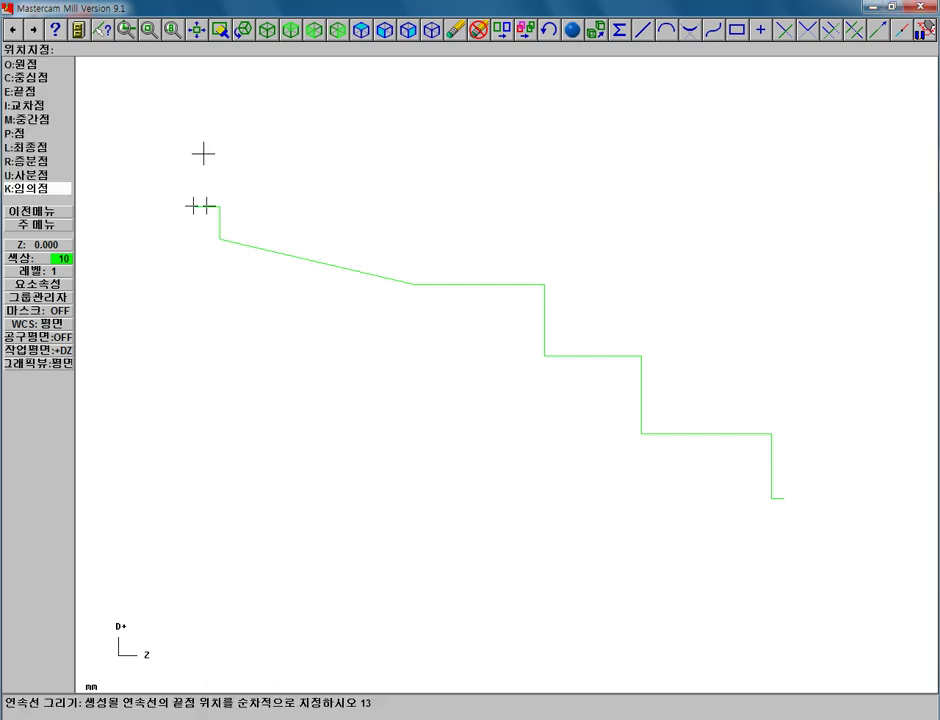
- Finish the outline with a vertical line up to D99 and exit line drawing
scroll(201, 184, up, 2)
scroll(160, 208, up, 2)
scroll(211, 213, up, 2)
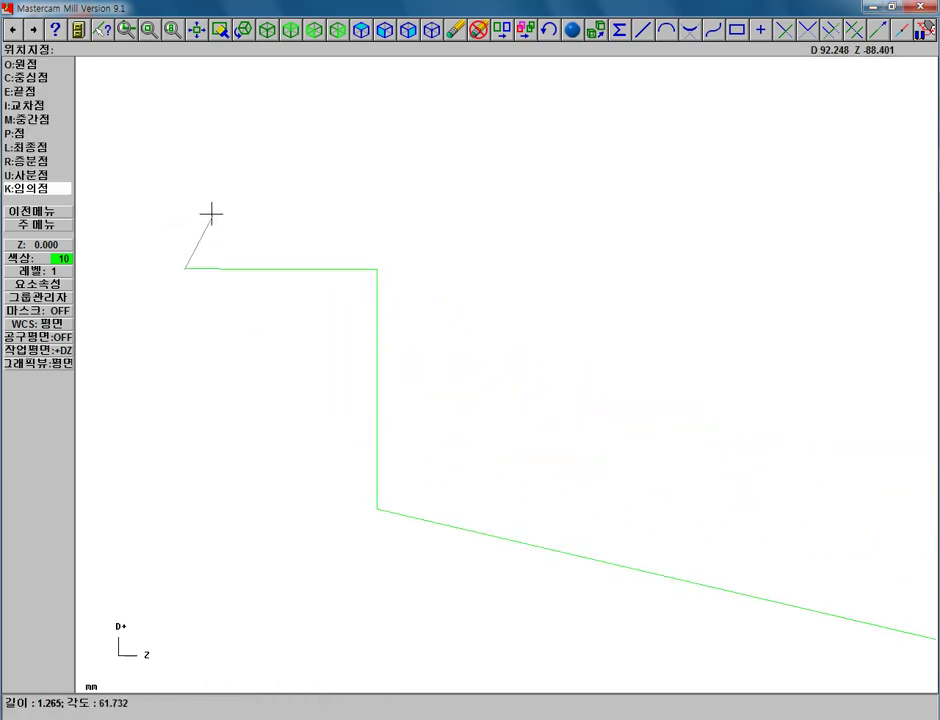
scroll(220, 240, up, 2)
scroll(225, 258, down, 2)
scroll(230, 248, down, 2)
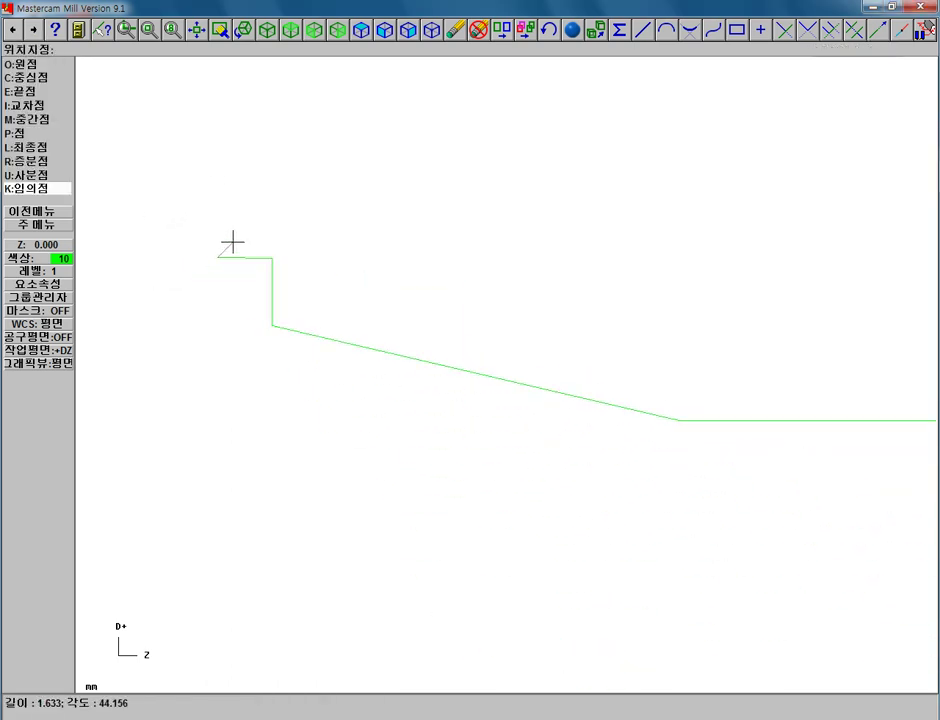
text(D99)
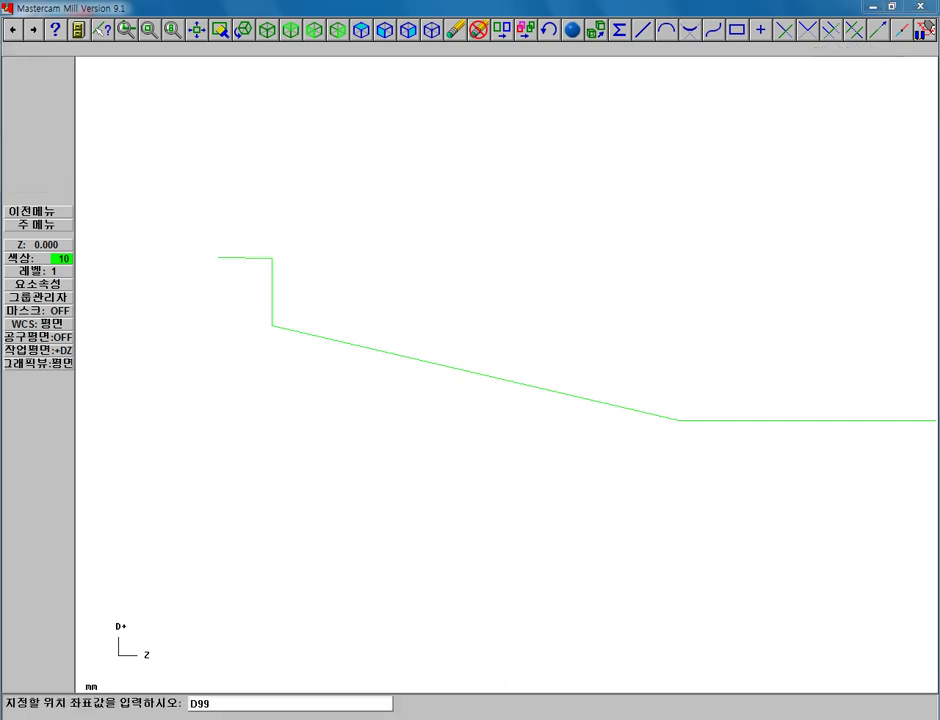
key(Return)
key(Escape)
scroll(445, 415, down, 2)
scroll(594, 411, down, 2)
scroll(704, 534, down, 1)
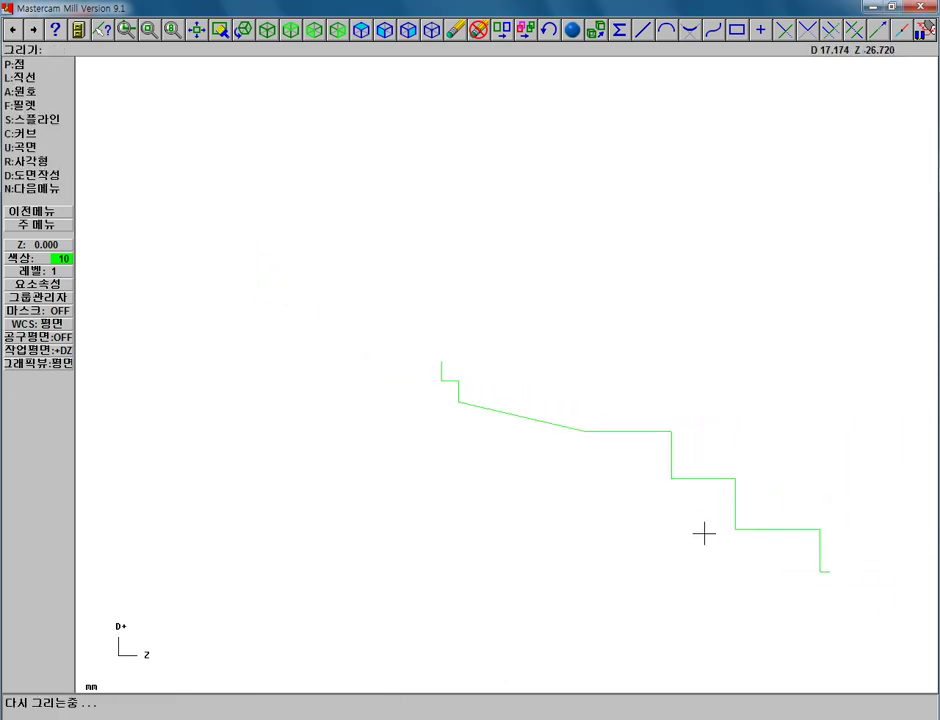
scroll(704, 534, up, 1)
scroll(827, 556, up, 1)
- Zoom to fit the full shaft profile and open the Screen menu
key(Escape)
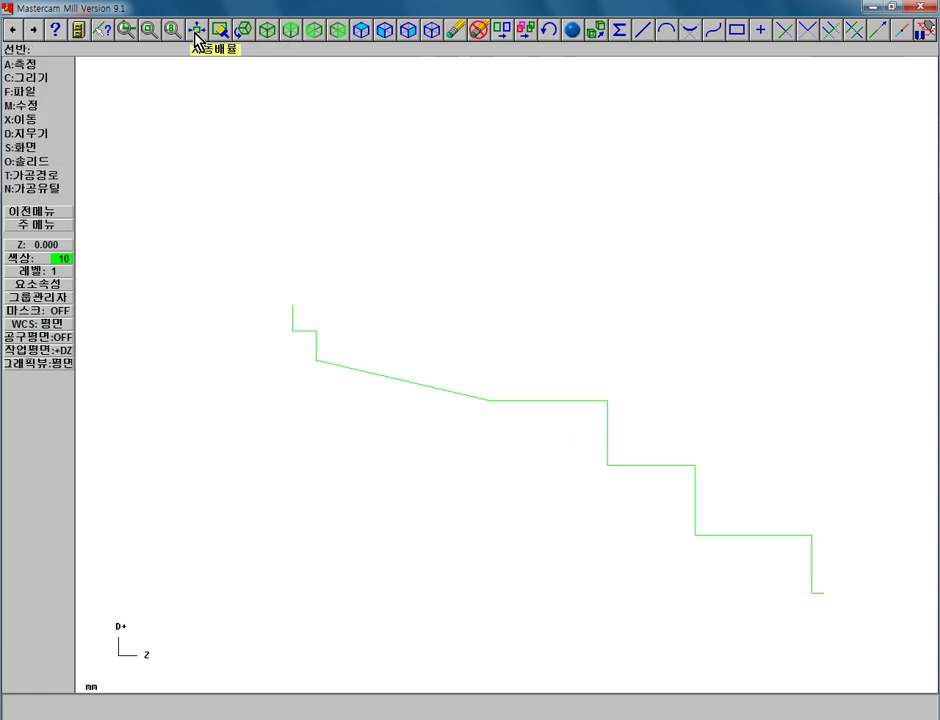
click(197, 38)
scroll(495, 214, down, 2)
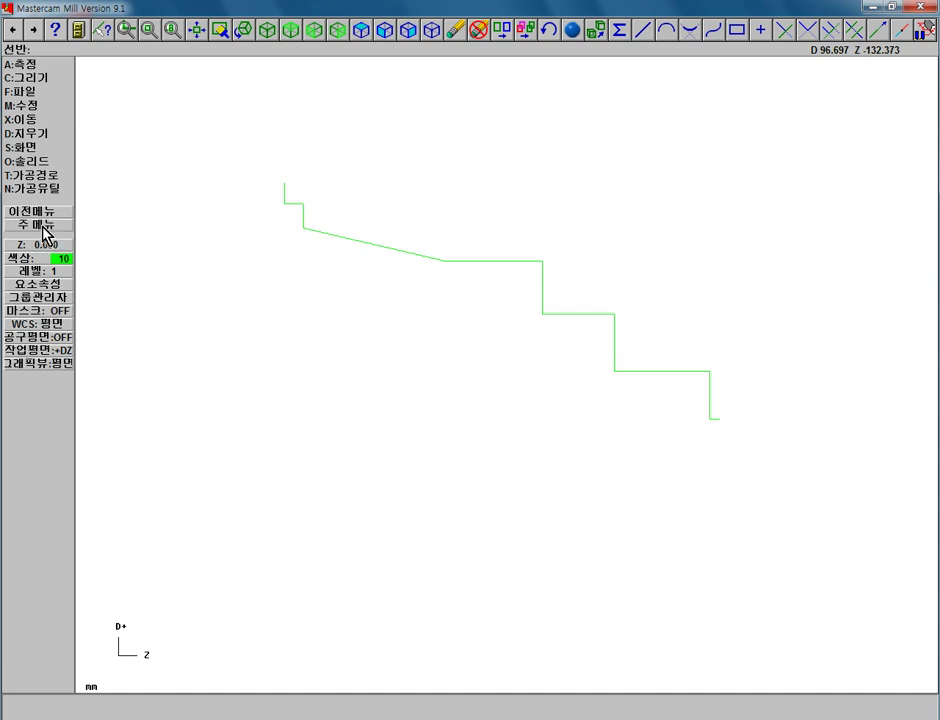
click(37, 148)
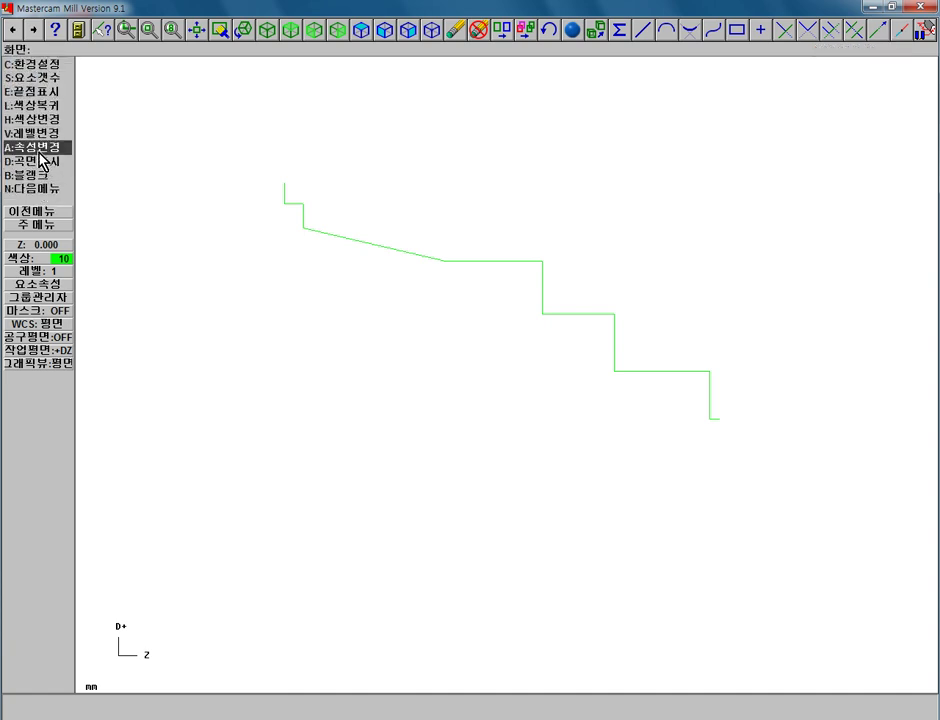
- Enable line width in Change Attributes and choose the thicker width
click(38, 147)
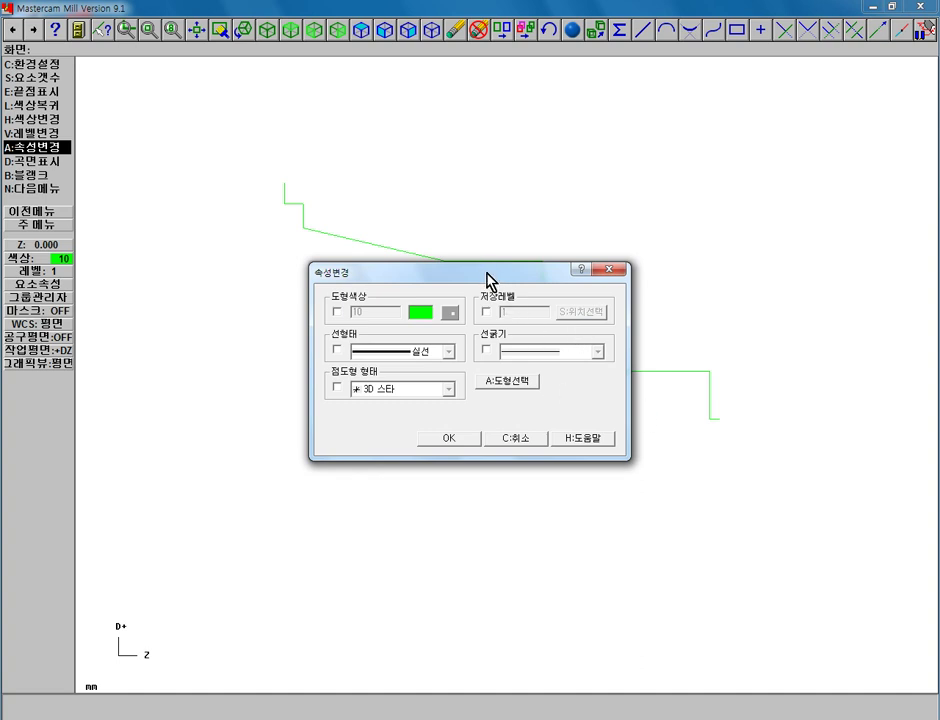
click(488, 350)
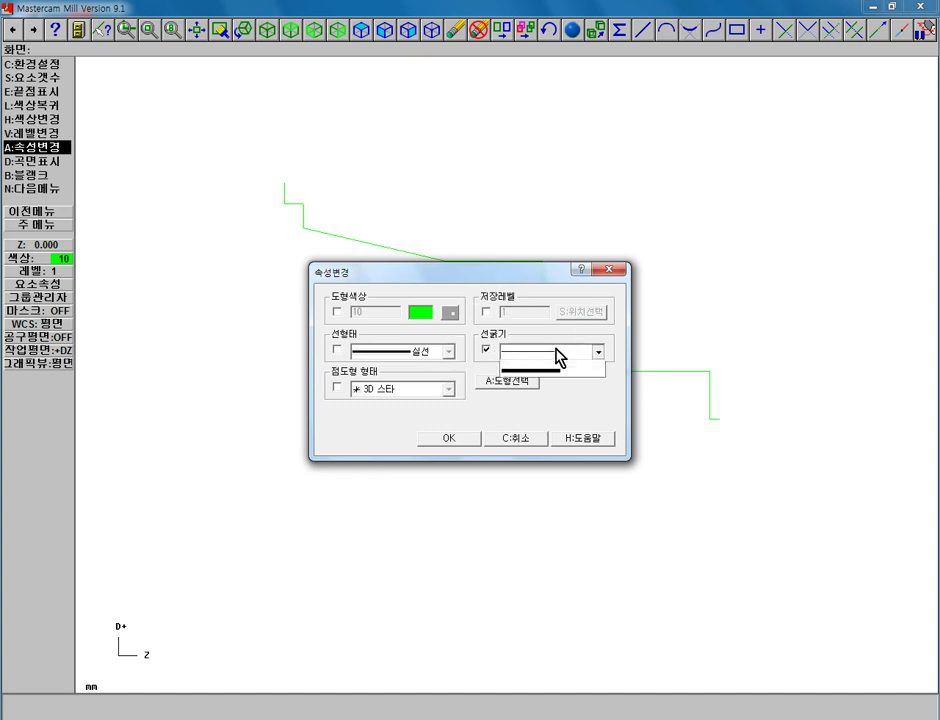
click(556, 352)
click(564, 401)
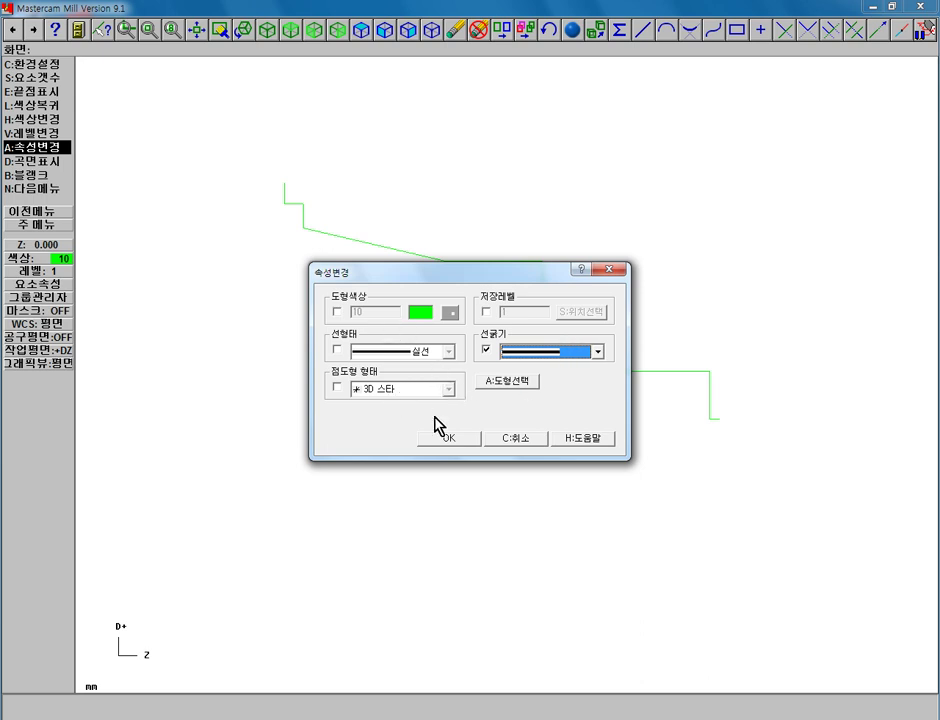
click(452, 438)
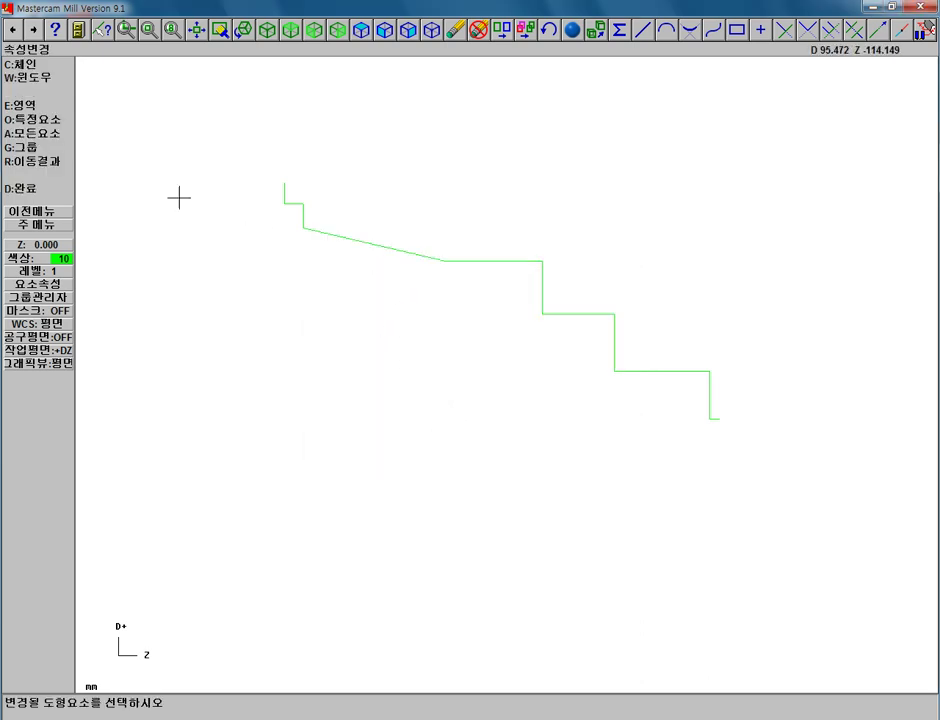
- Chain the whole shaft contour to apply the thicker width, then return to the main menu
click(25, 64)
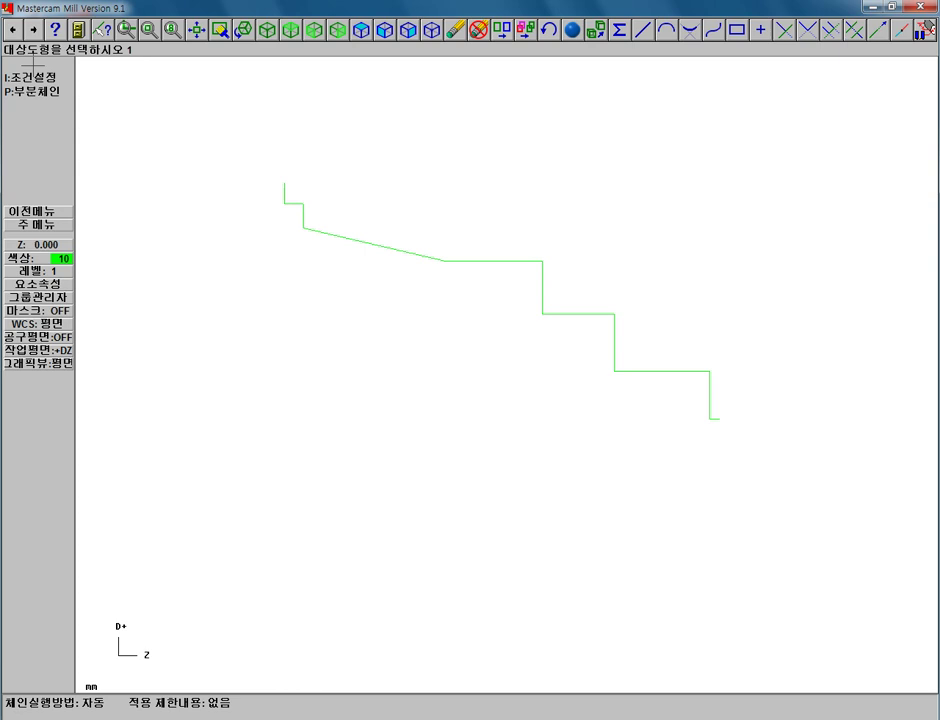
click(393, 245)
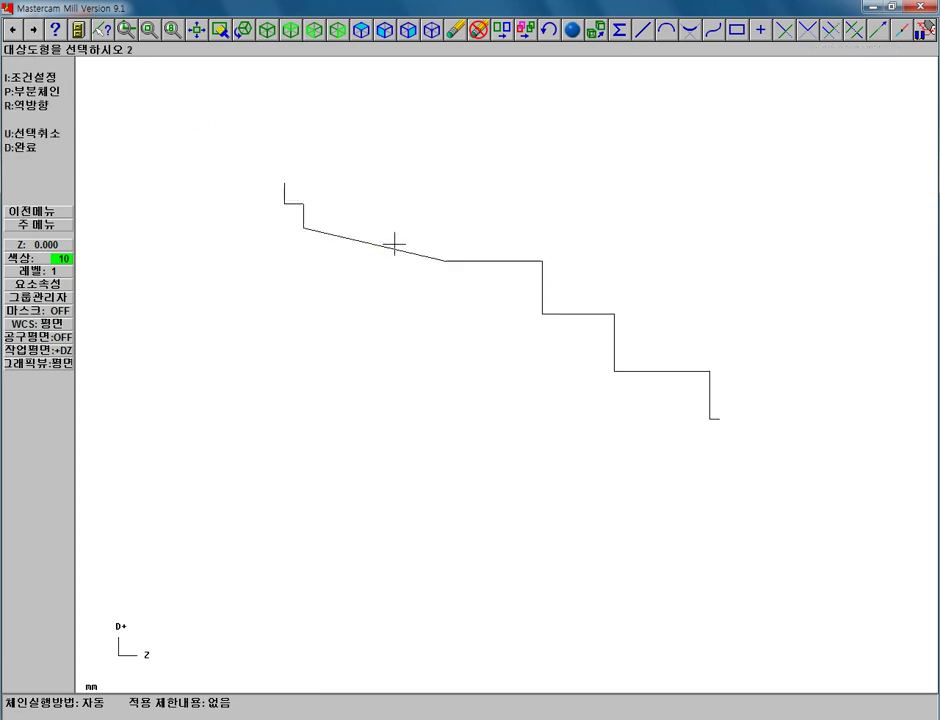
click(25, 147)
click(57, 190)
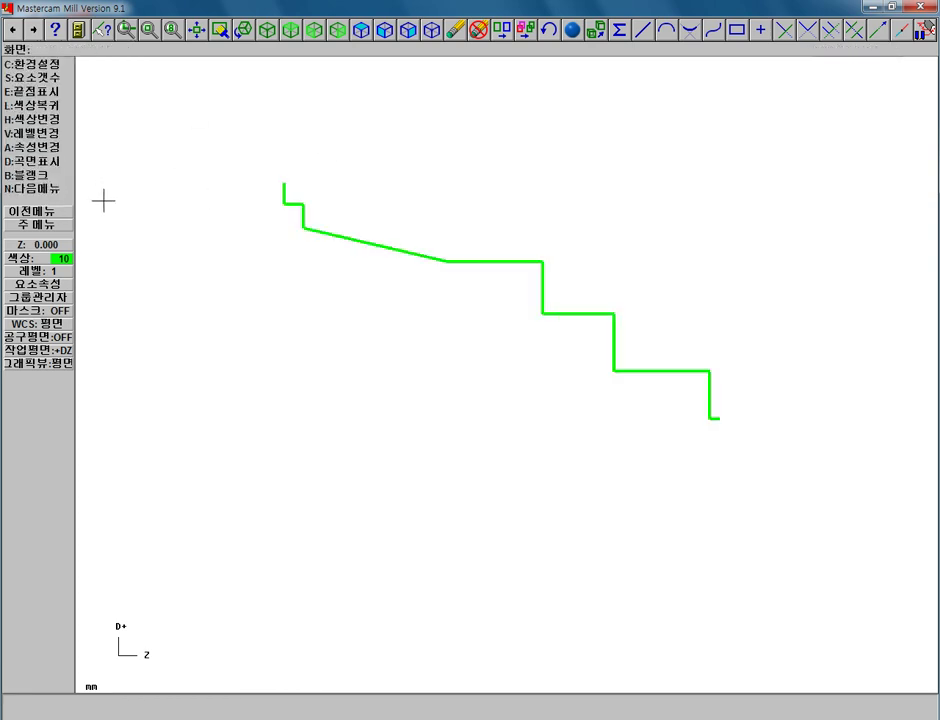
key(Escape)
- Open the lathe stock setup boundaries and the left Bar Stock parameters (OD 50, length 100)
key(Down)
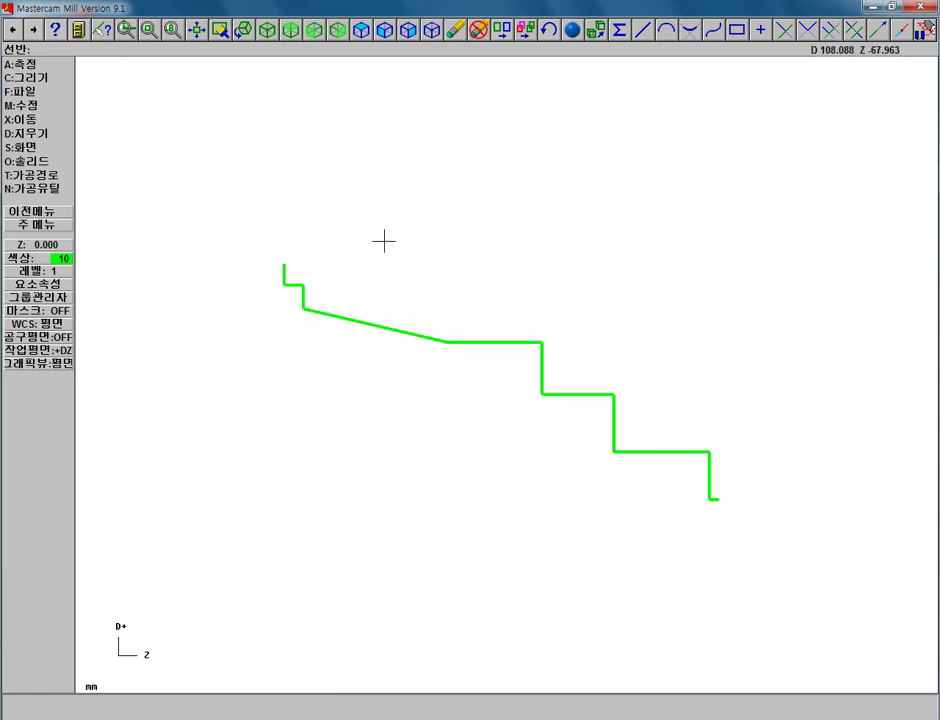
key(F9)
key(F9)
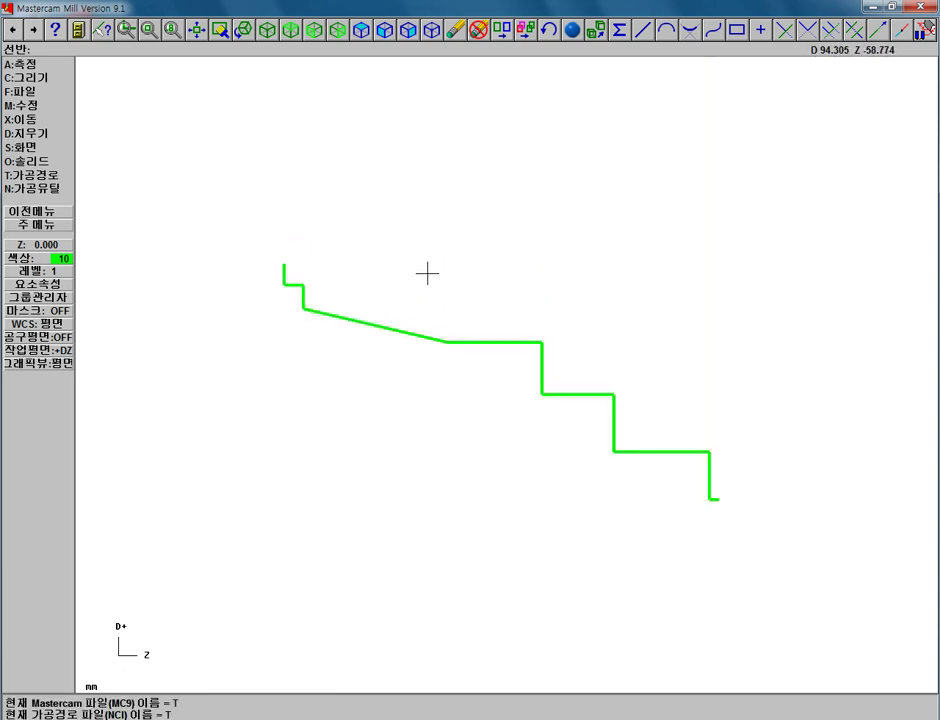
click(40, 174)
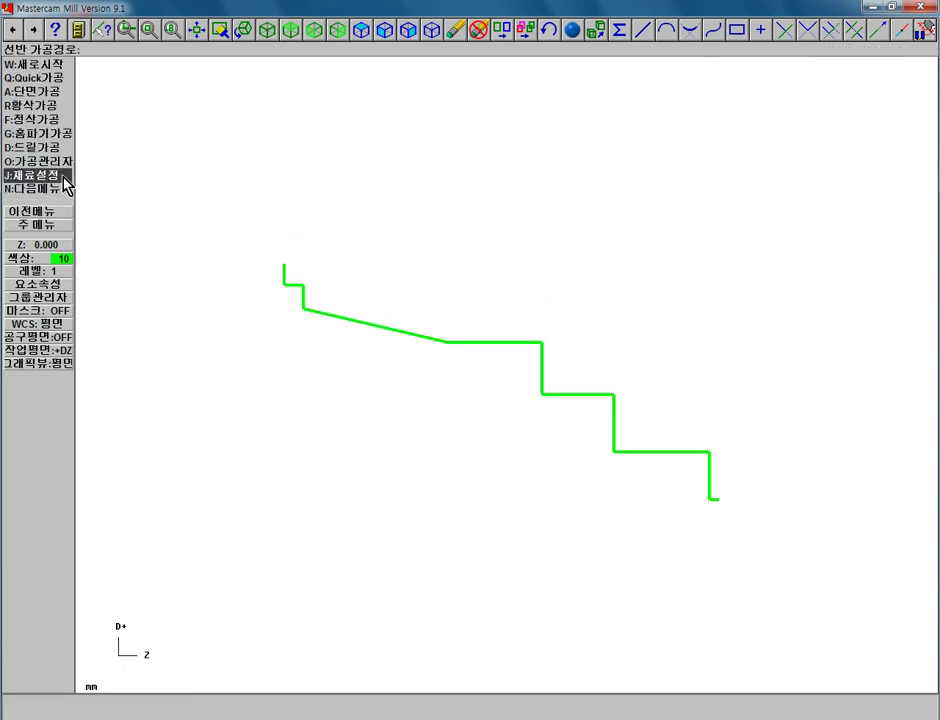
click(58, 178)
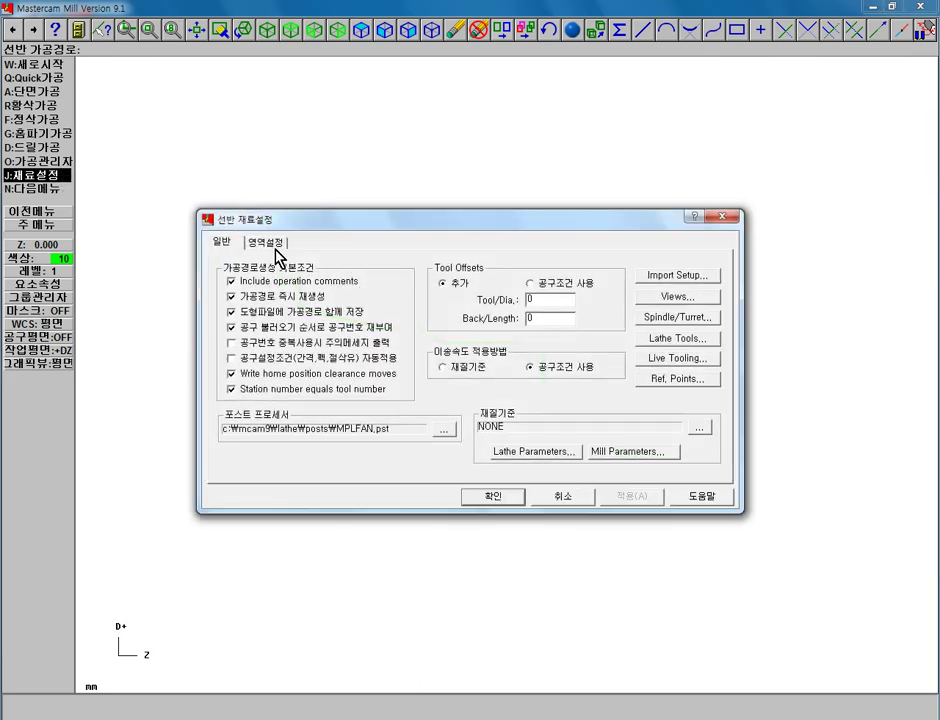
click(275, 248)
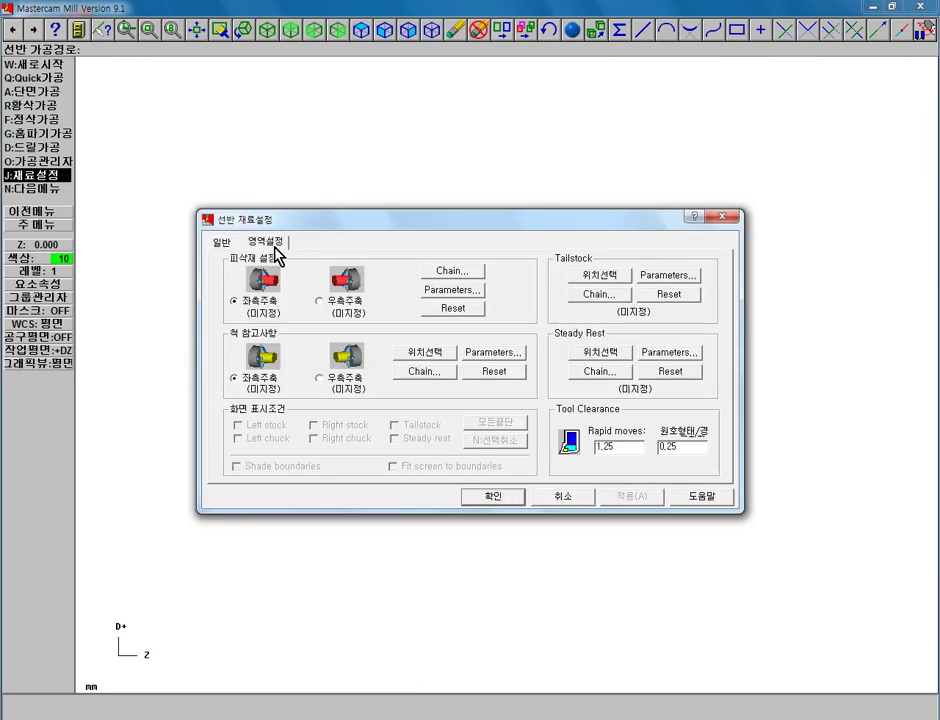
click(452, 272)
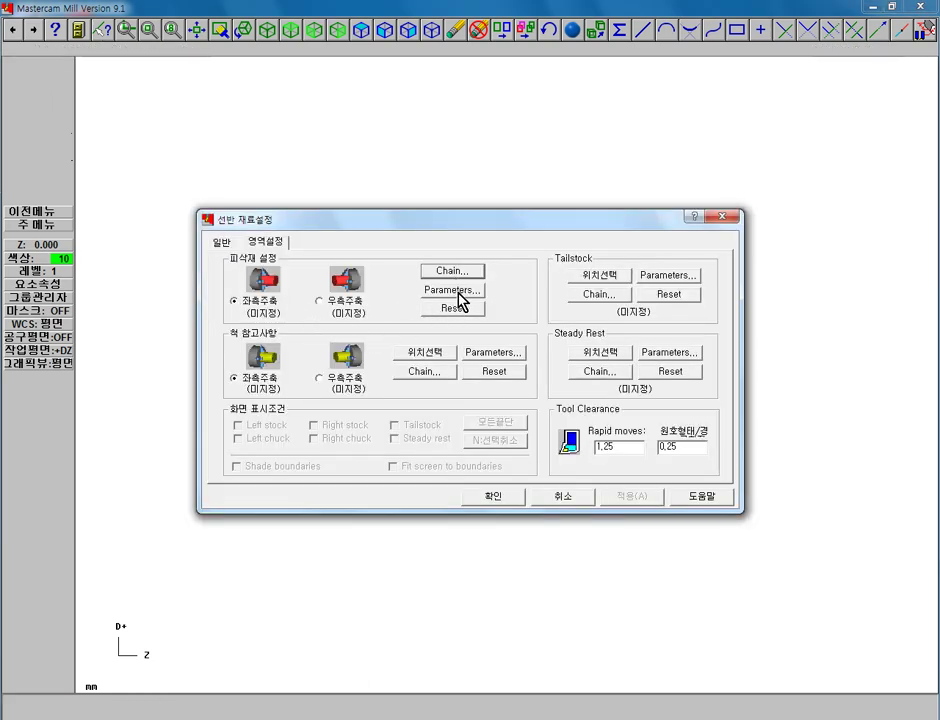
click(458, 295)
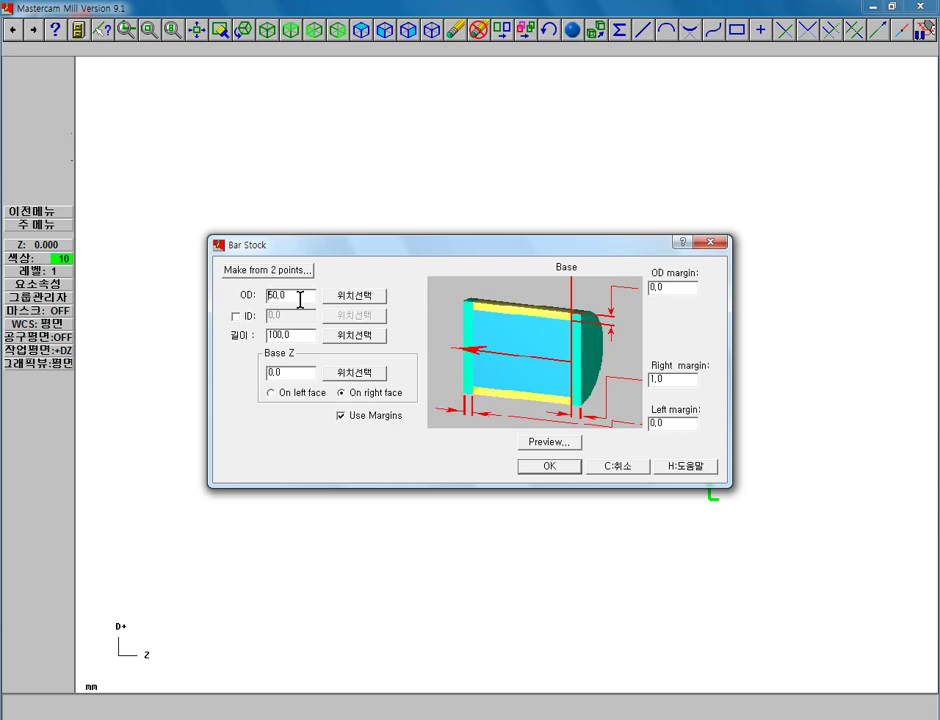
- Set the bar stock to OD 95, length 105 and right margin 0, then preview it
double_click(300, 299)
text(95)
double_click(303, 336)
text(105)
double_click(683, 381)
text(0)
click(549, 441)
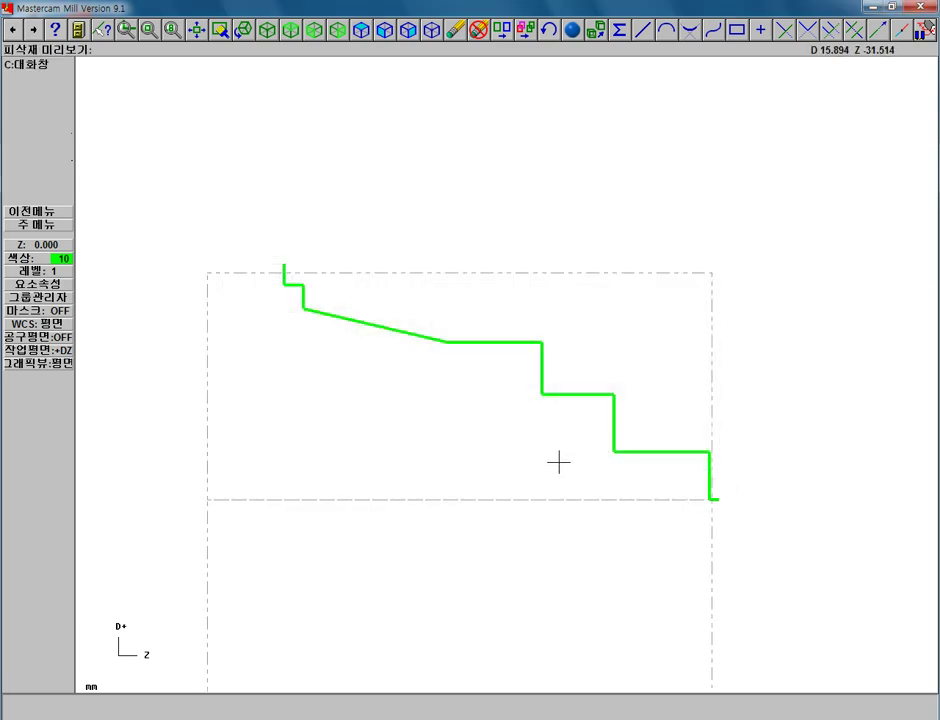
click(52, 164)
- Accept the bar stock and define the left chuck jaw from stock with grip length 7
click(555, 468)
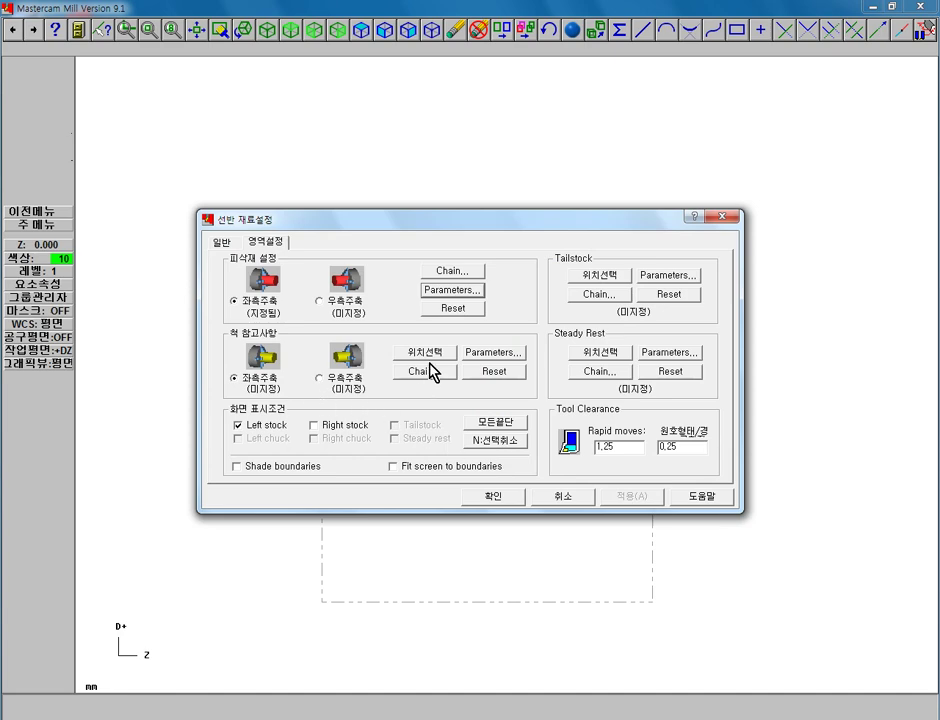
click(492, 355)
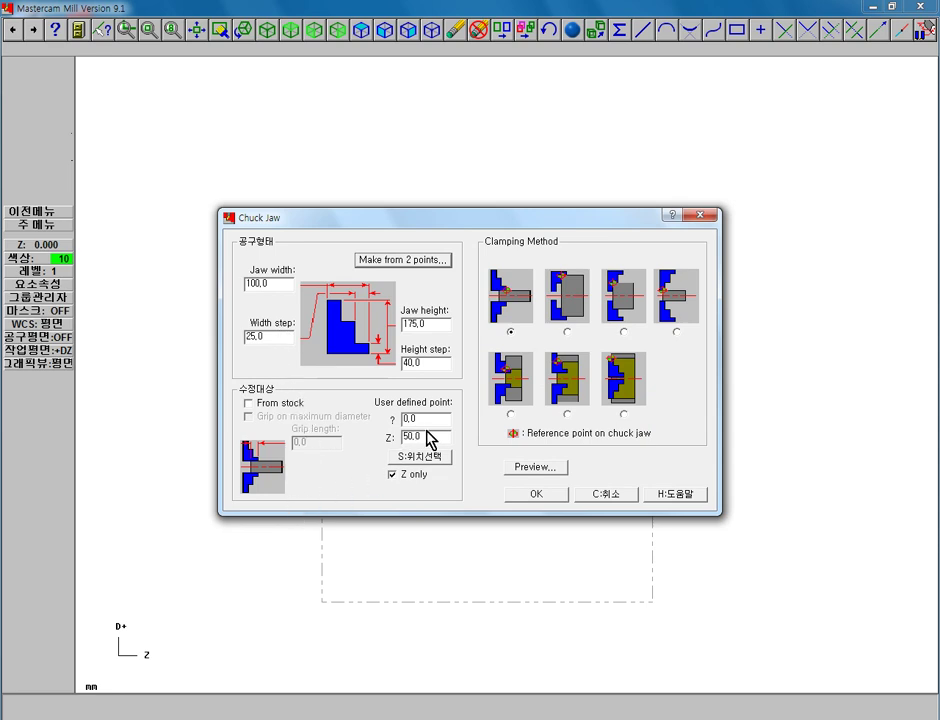
double_click(410, 418)
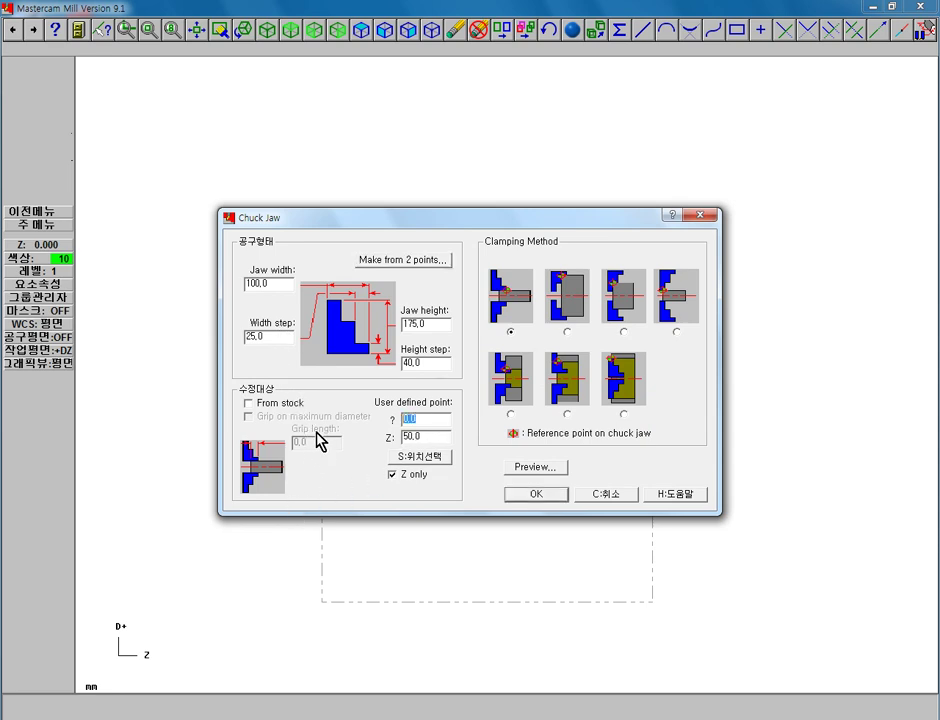
click(273, 402)
text(7)
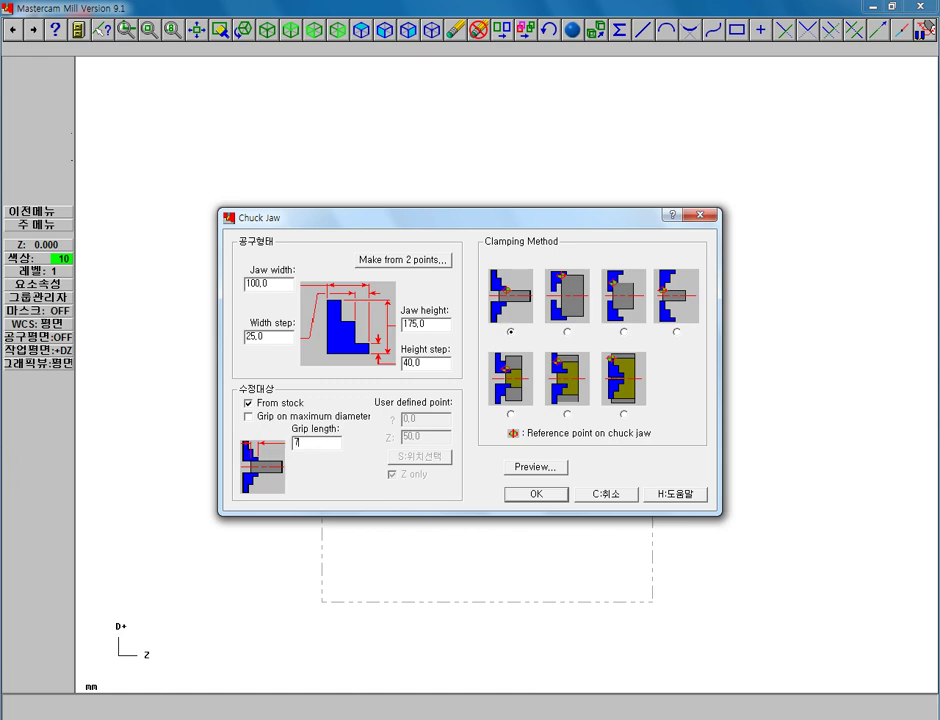
click(537, 496)
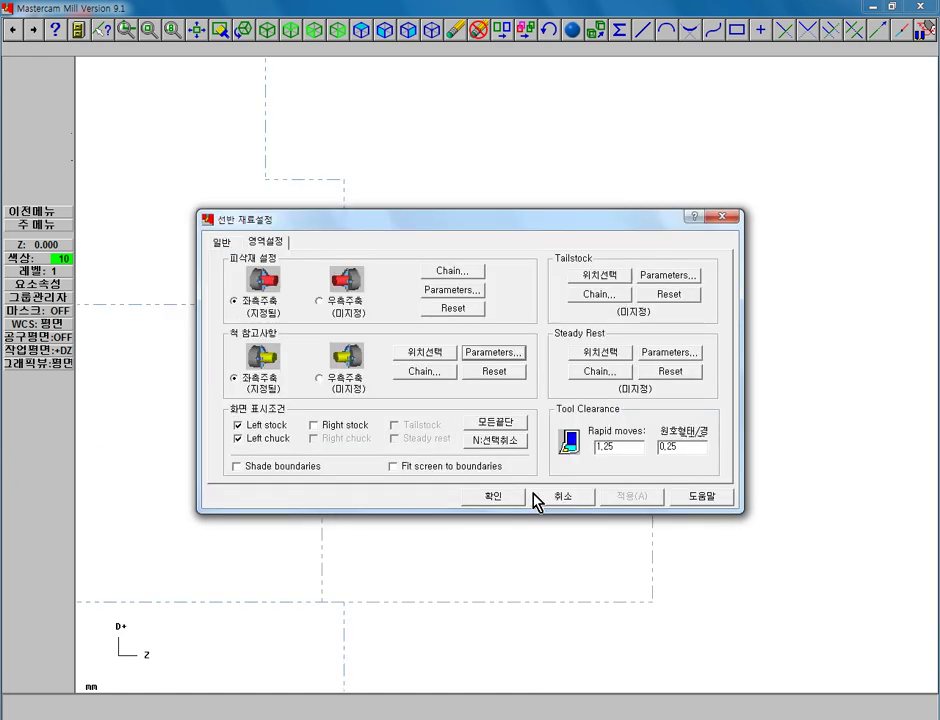
- Close the stock setup, inspect the stock and chuck outlines around the profile, and return to the main menu
click(494, 496)
scroll(487, 497, down, 2)
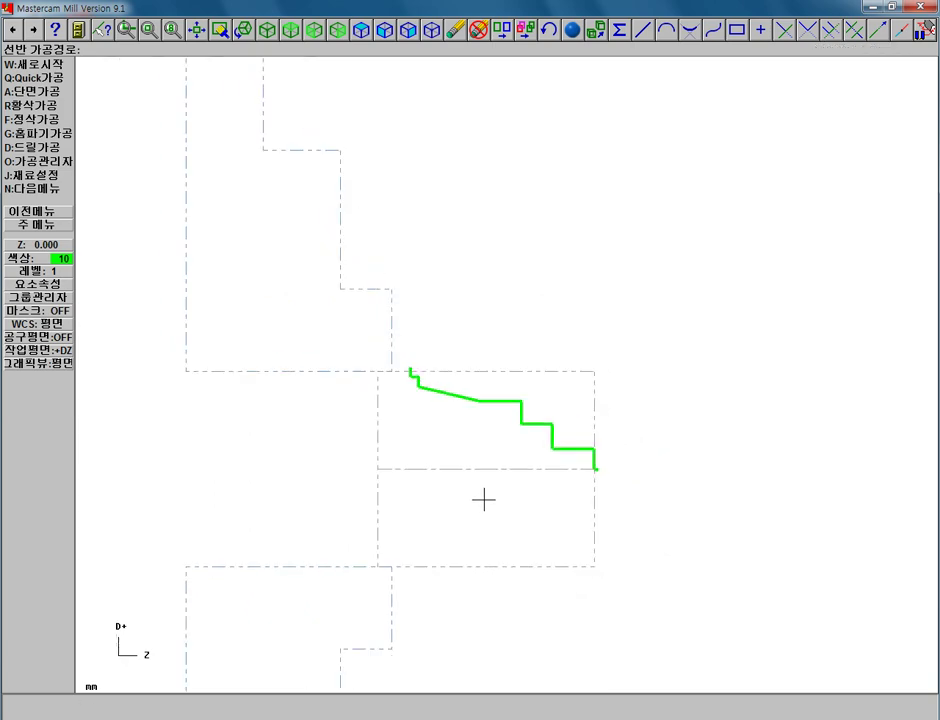
scroll(573, 574, up, 1)
key(Up)
key(Up)
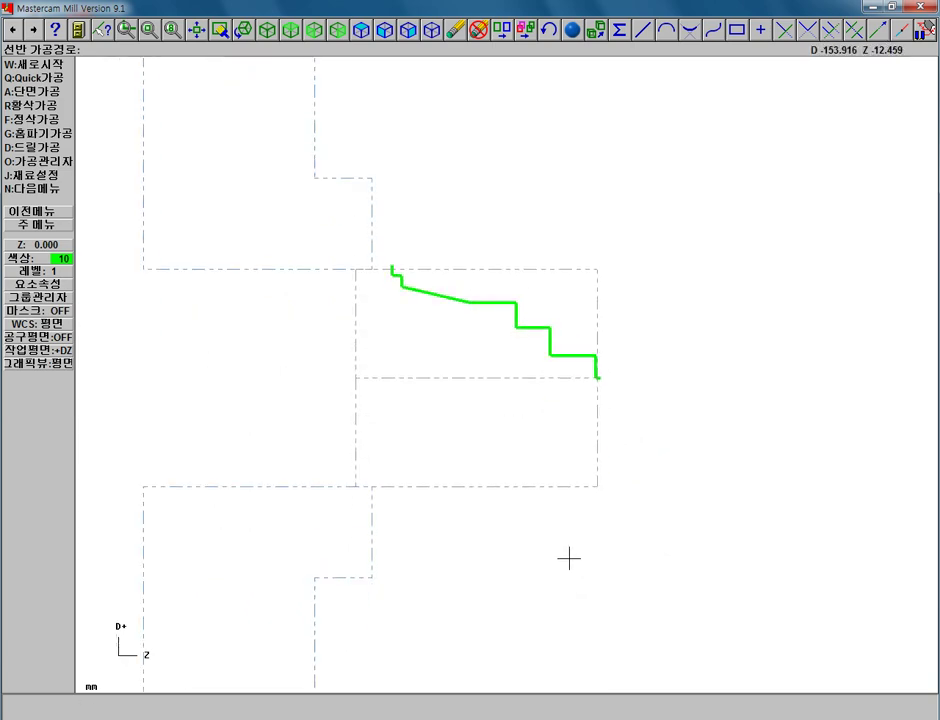
key(Up)
scroll(498, 289, up, 1)
click(28, 175)
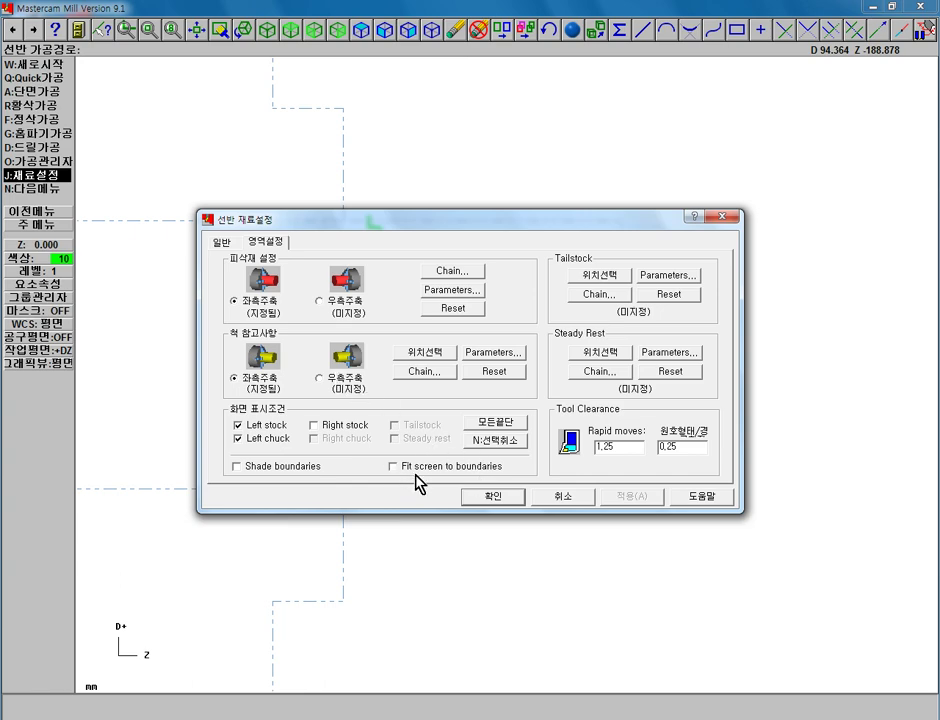
click(493, 497)
scroll(394, 397, down, 1)
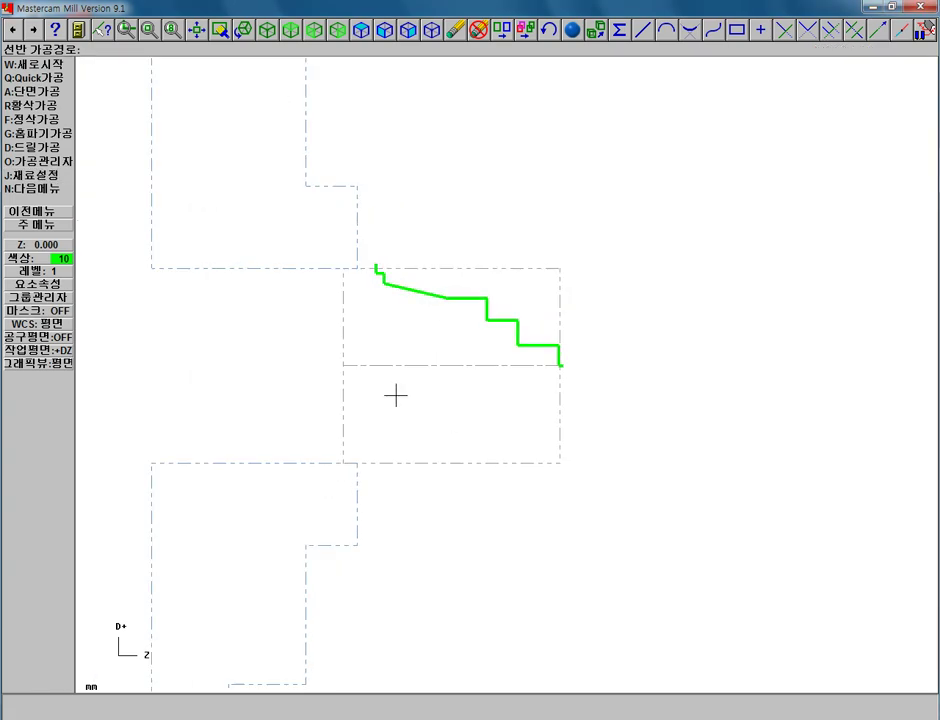
scroll(422, 279, up, 1)
scroll(378, 300, up, 1)
key(Escape)
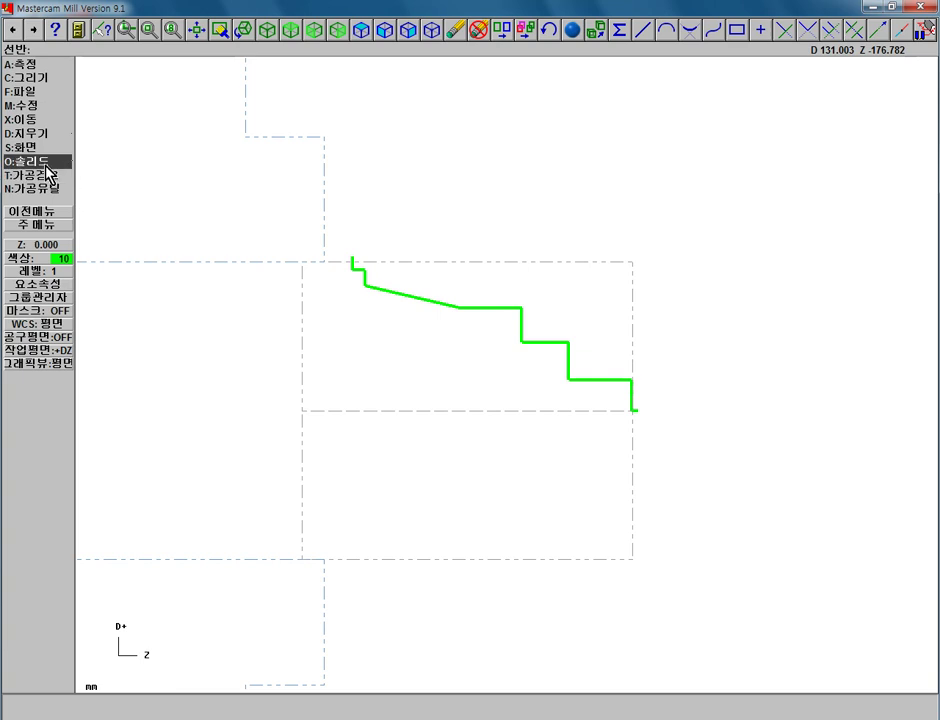
- Start a rough-turning toolpath and partial-chain the shaft profile from its right end to the far end
click(55, 162)
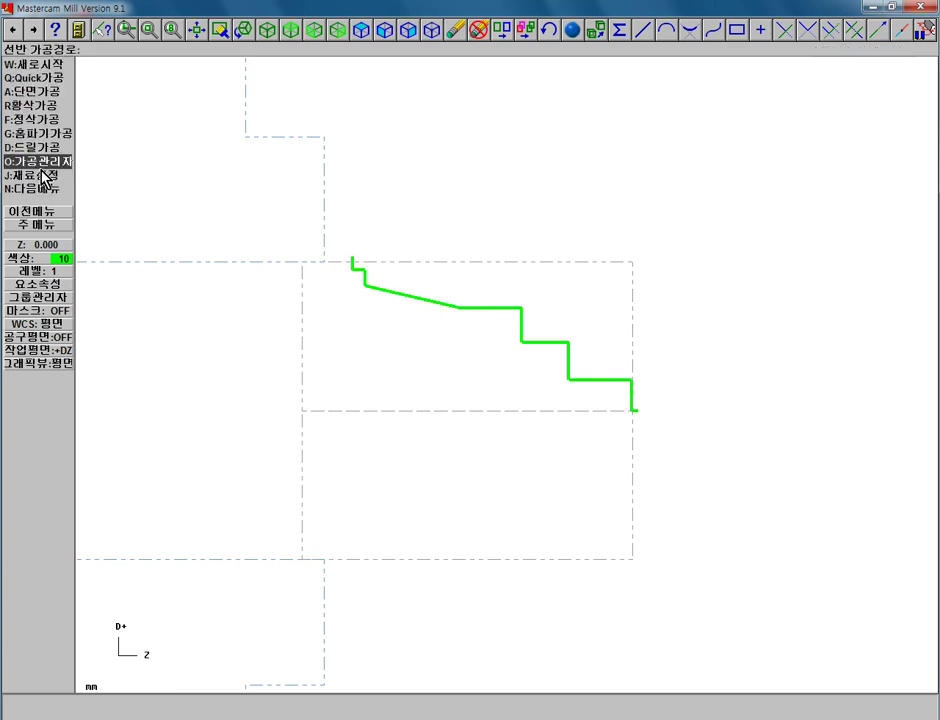
click(58, 105)
key(d)
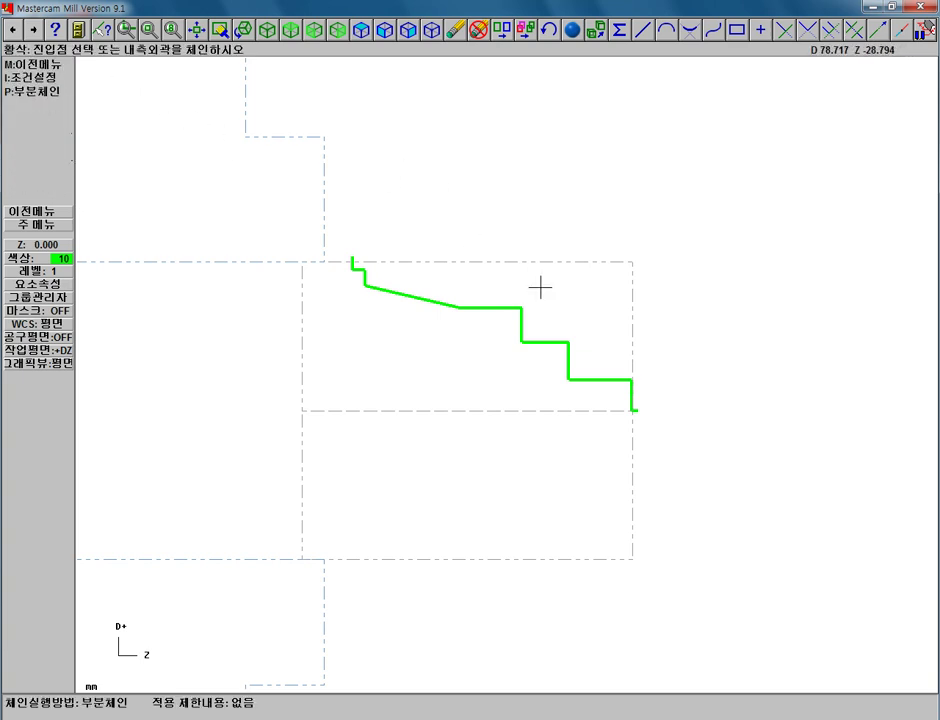
click(21, 104)
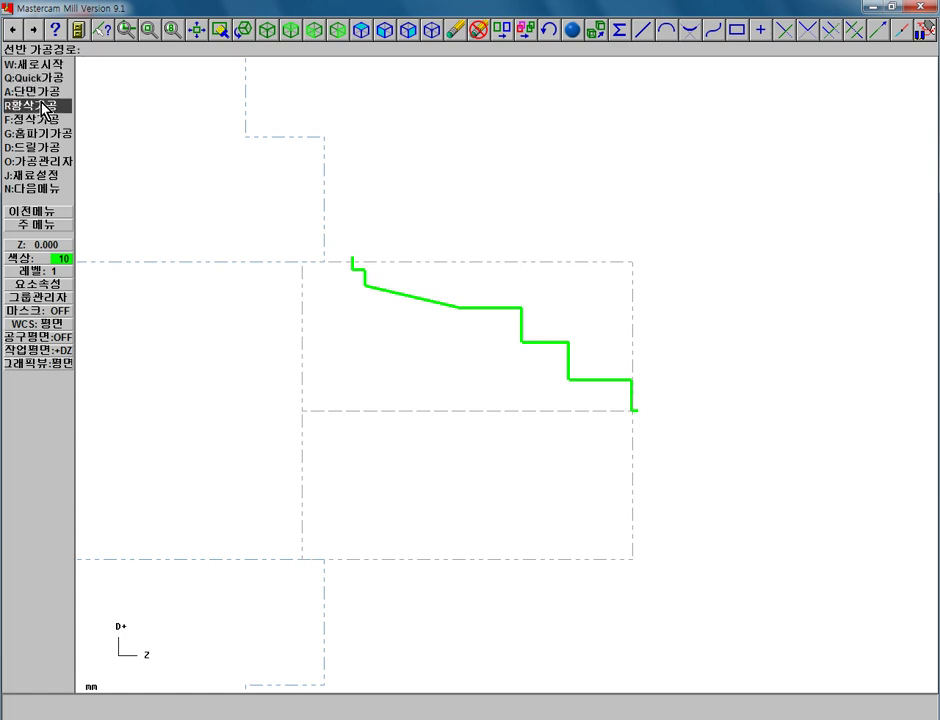
click(21, 104)
click(38, 78)
scroll(640, 392, up, 2)
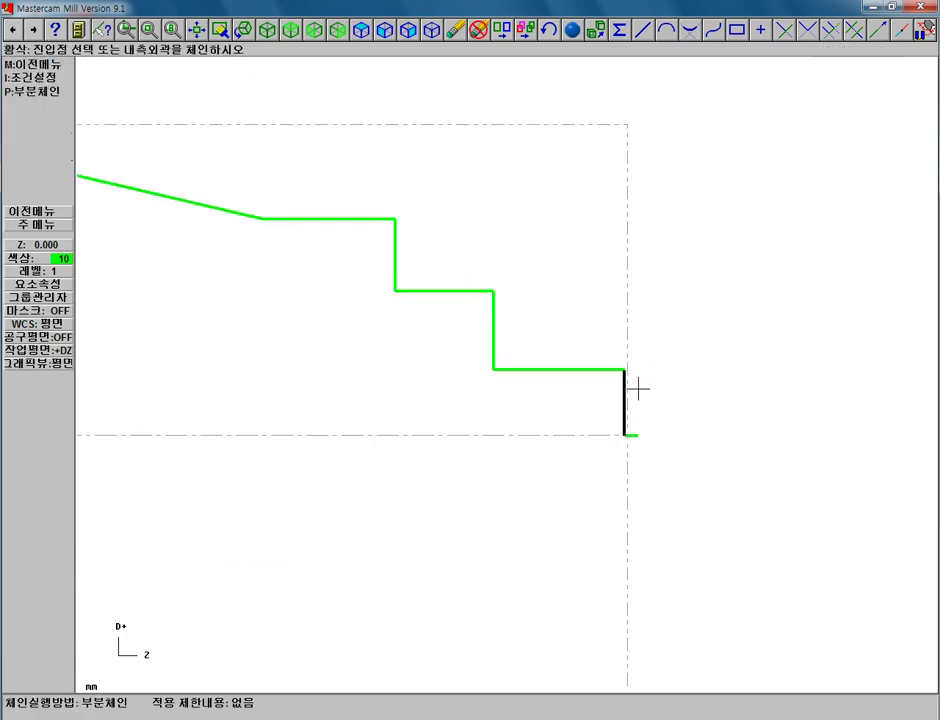
click(627, 432)
scroll(575, 396, down, 2)
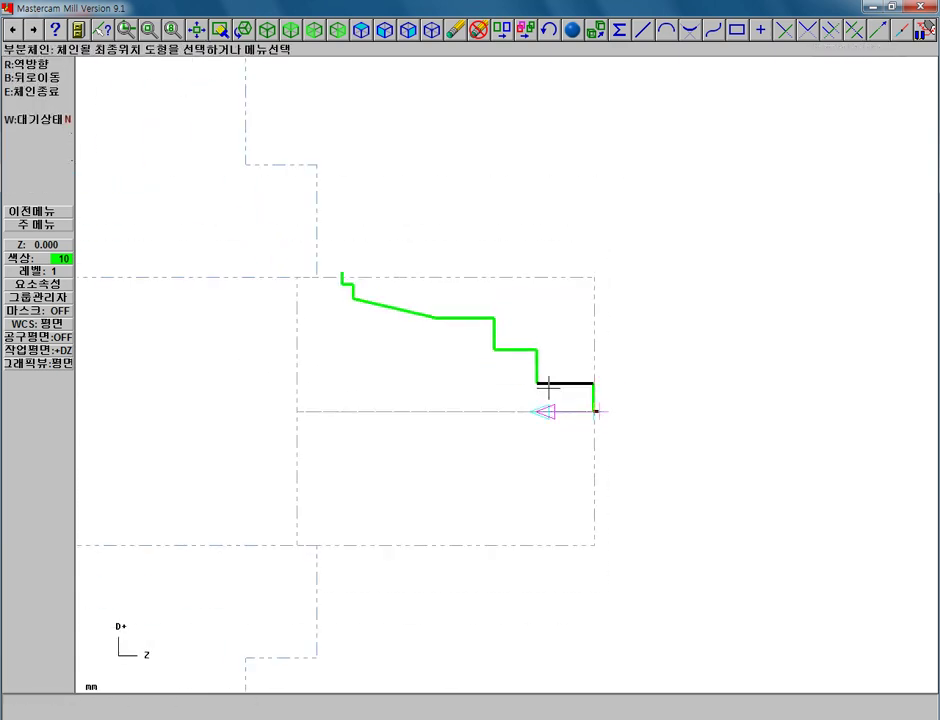
click(342, 273)
click(30, 161)
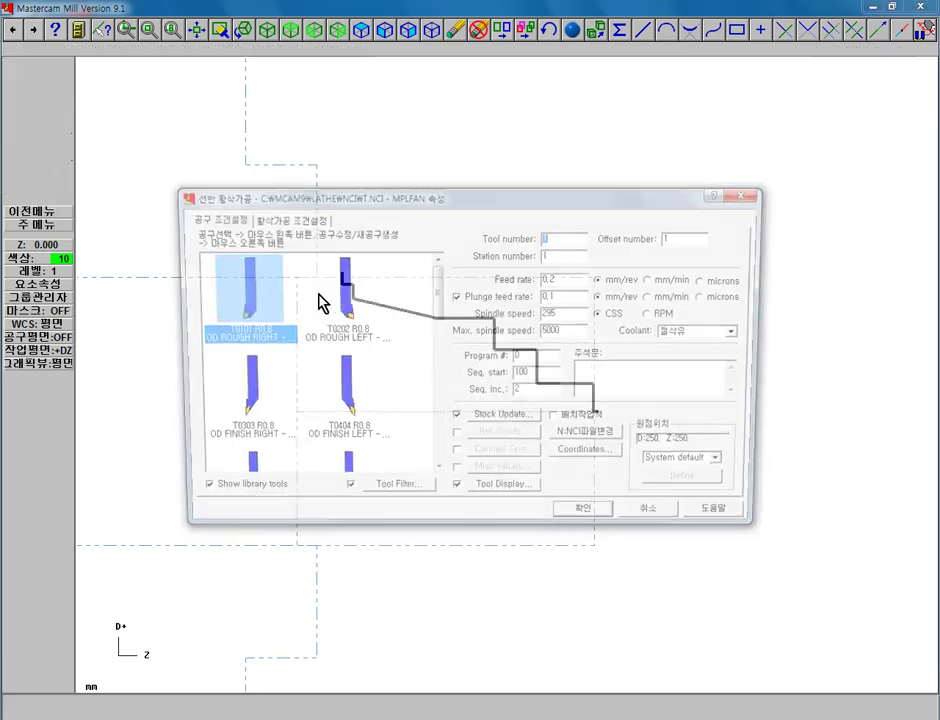
- Use tool T0303 with feed 0.2, no plunge feed, spindle speed 100 and max 2000
click(248, 392)
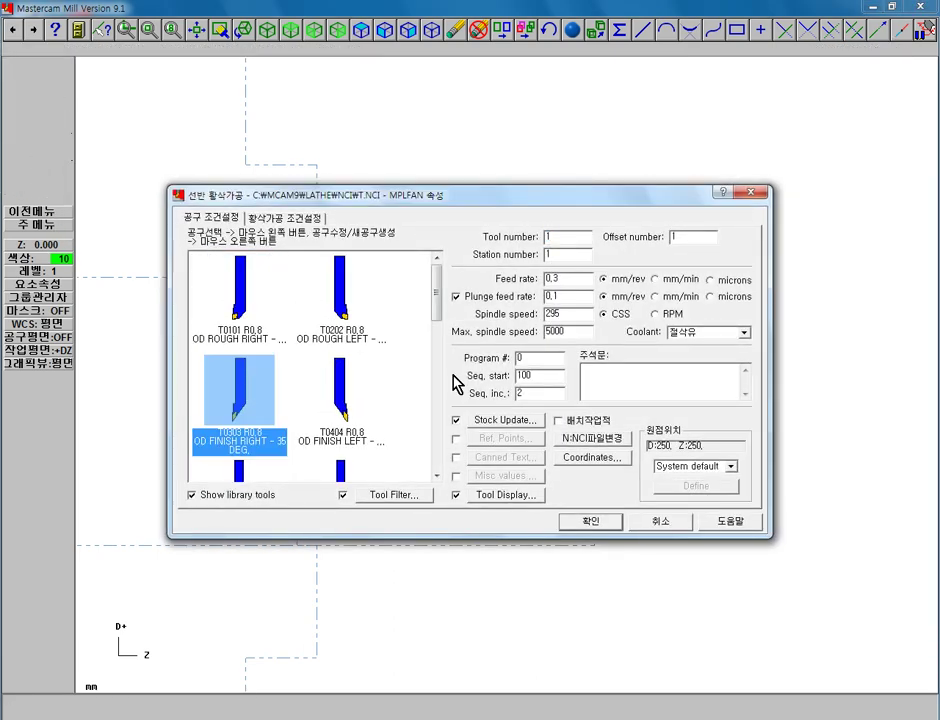
double_click(578, 280)
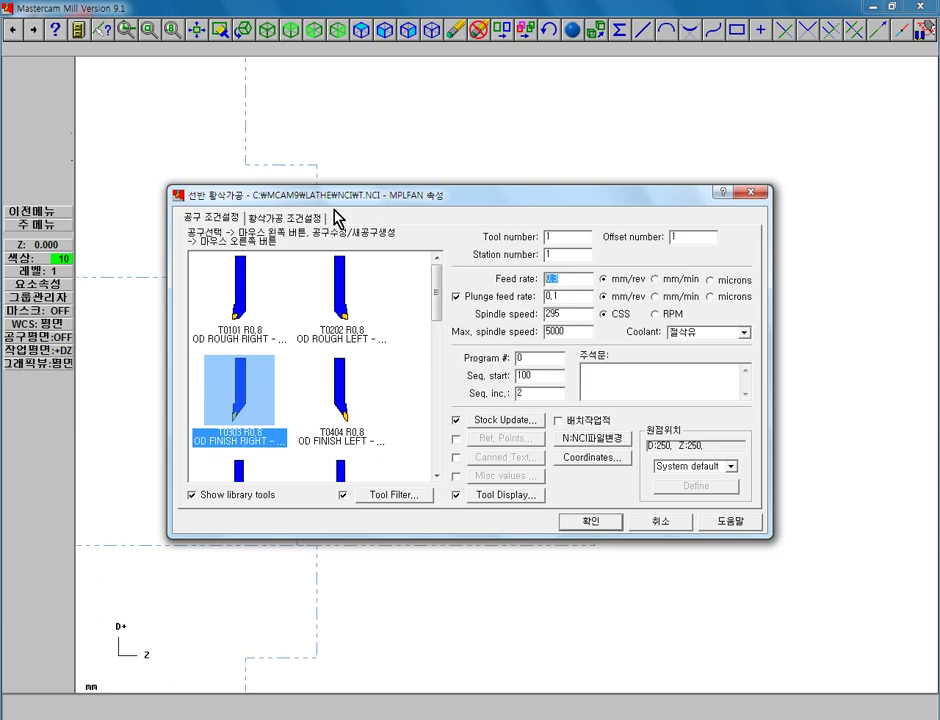
text(0.2)
key(Tab)
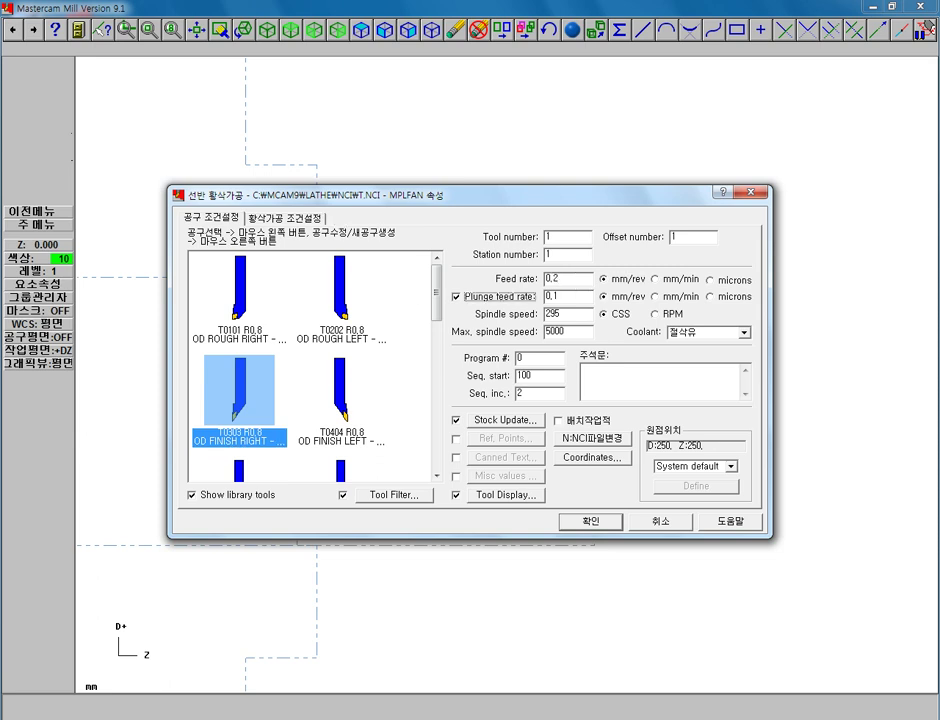
key(space)
key(Tab)
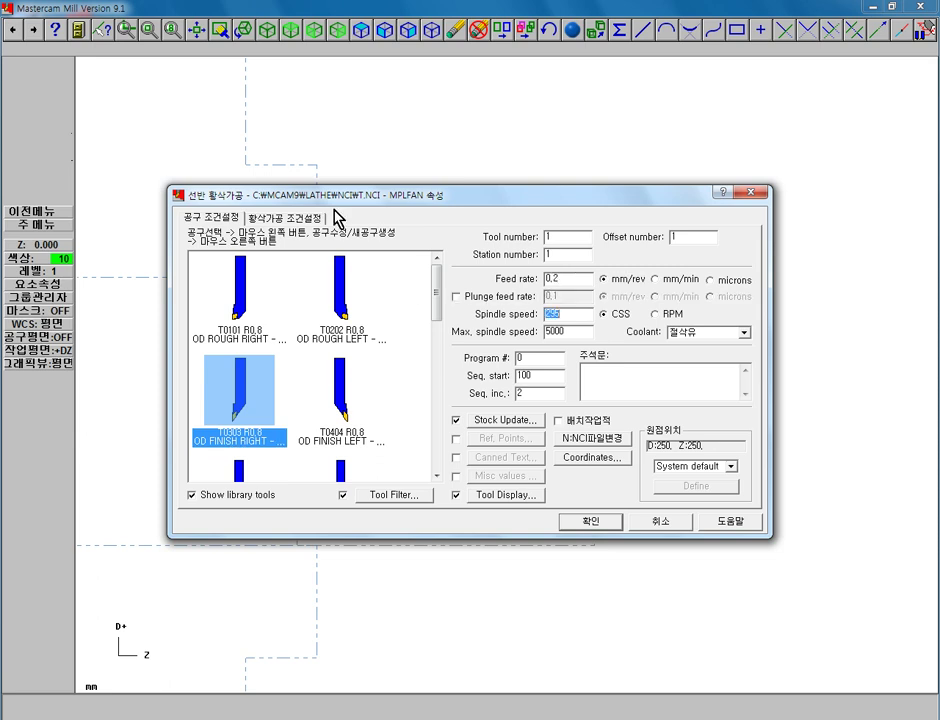
text(100)
text(0)
text(2000)
key(Tab)
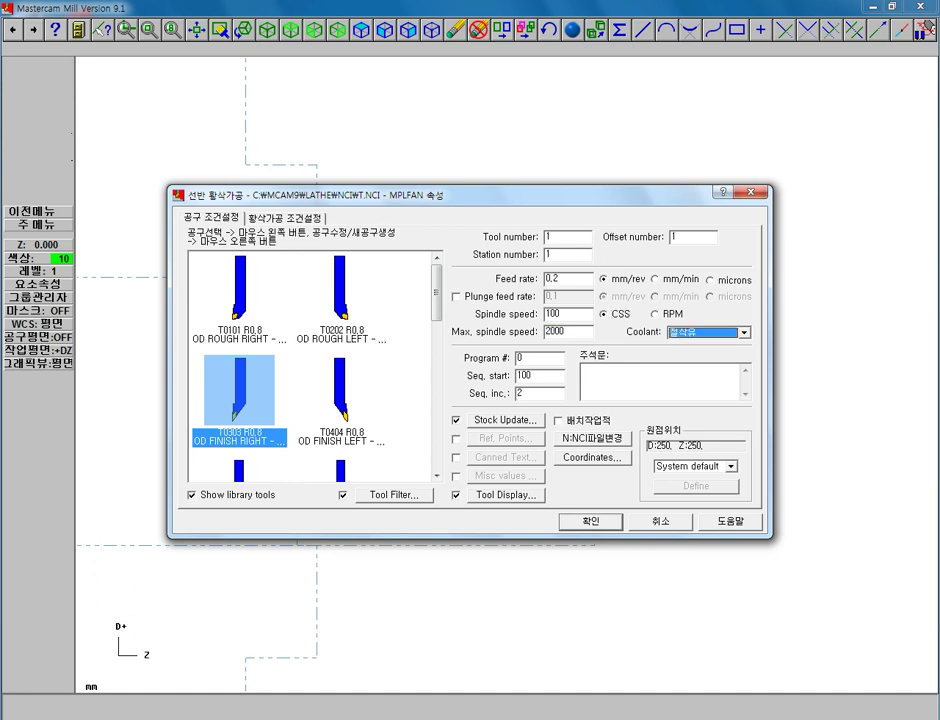
- Set around-corners rounding to none, generate the rough toolpath and check it in the Operations Manager
click(300, 219)
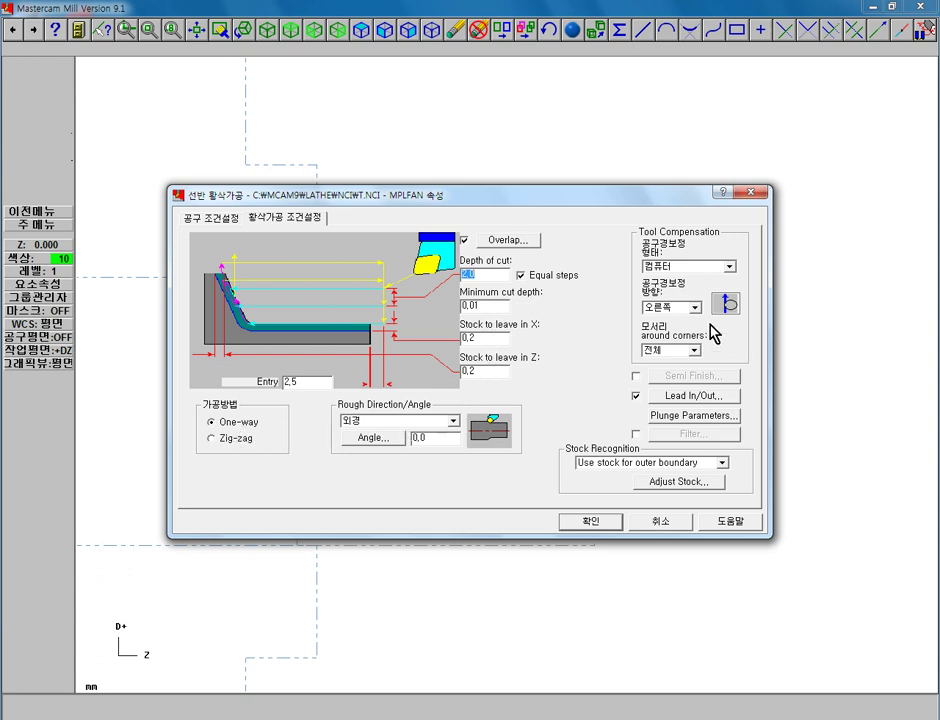
click(687, 356)
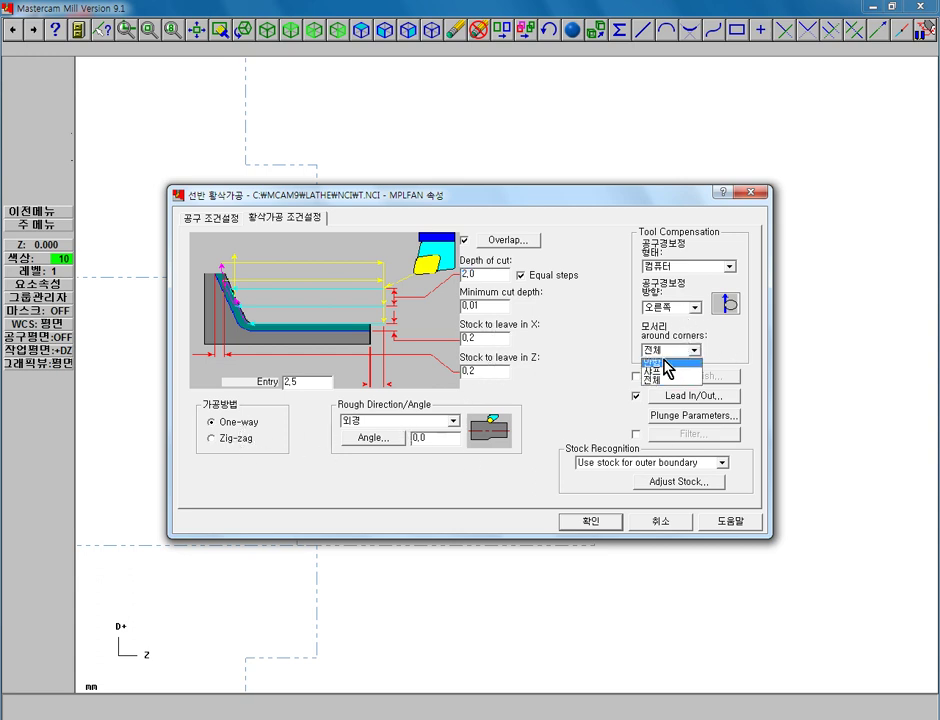
click(667, 368)
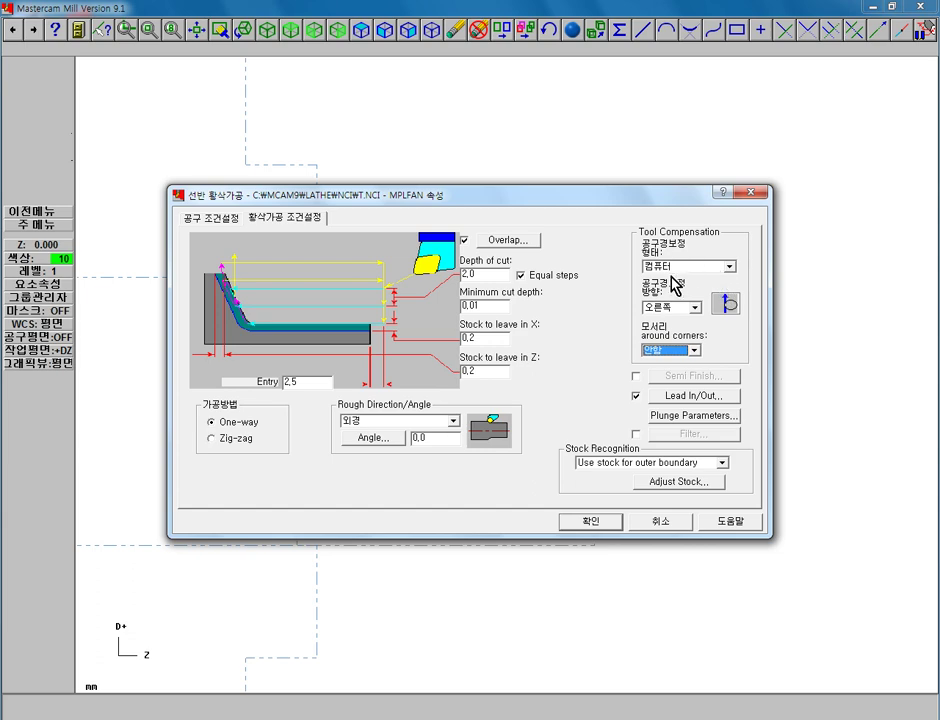
click(606, 521)
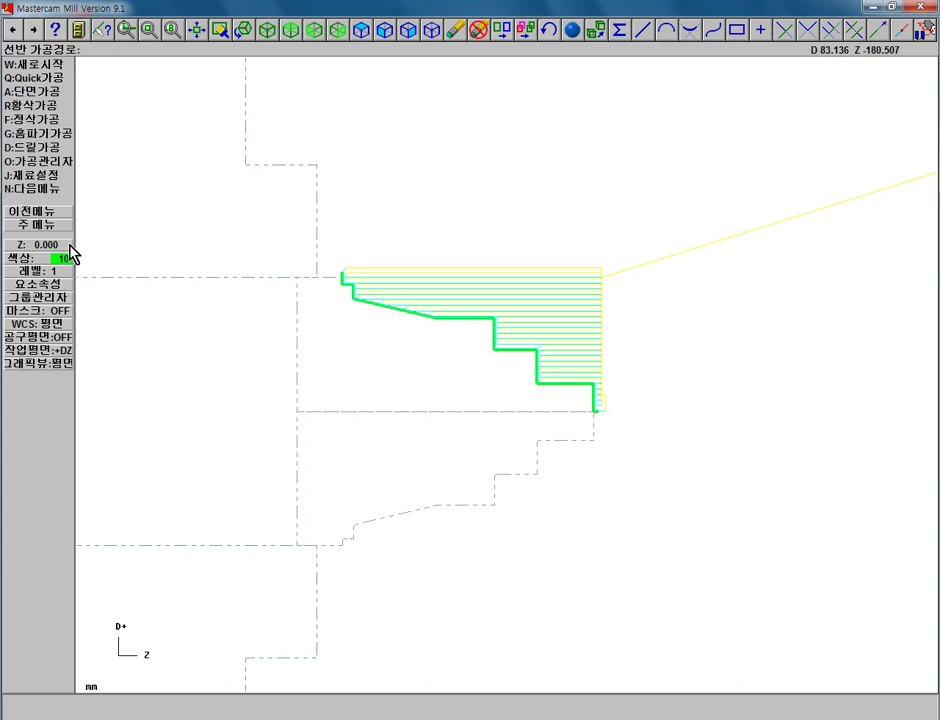
click(37, 162)
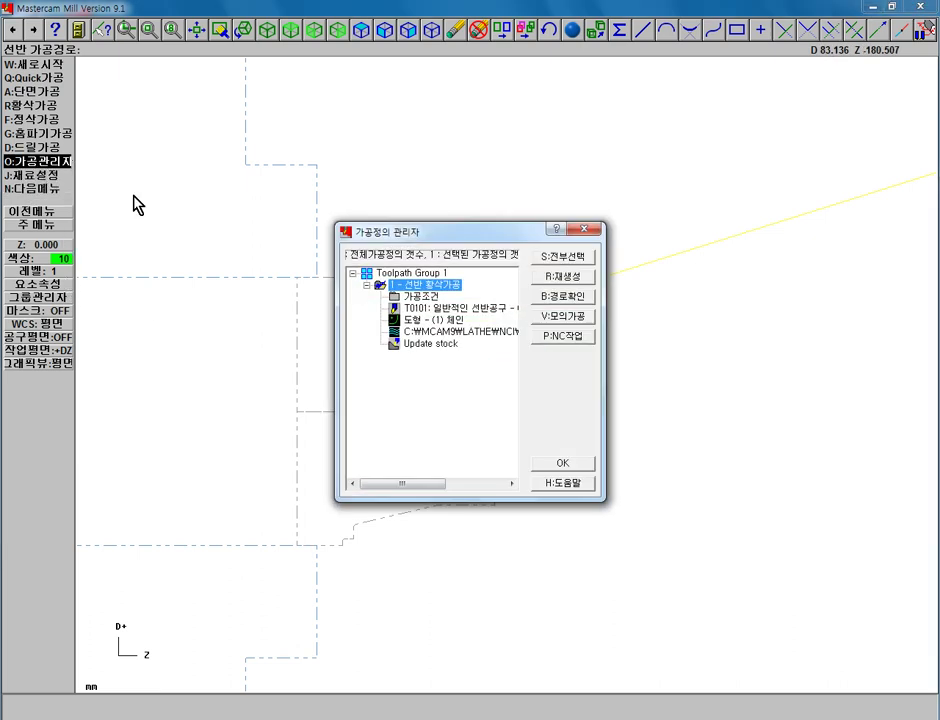
key(Return)
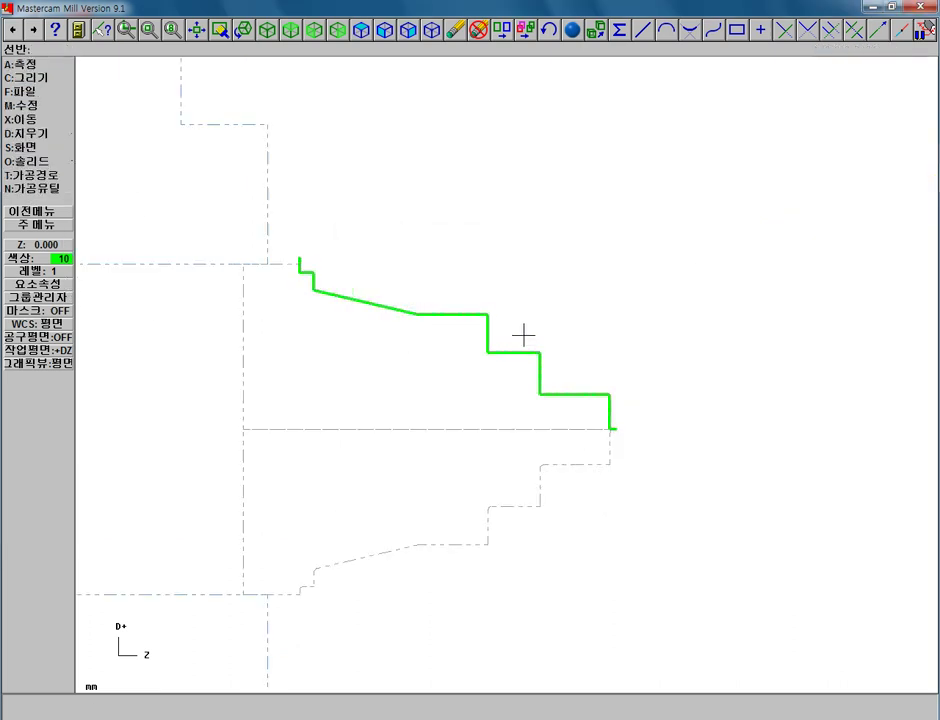
- Chamfer the rightmost step's corner with a 2.0 chamfer distance
scroll(523, 336, up, 1)
key(c)
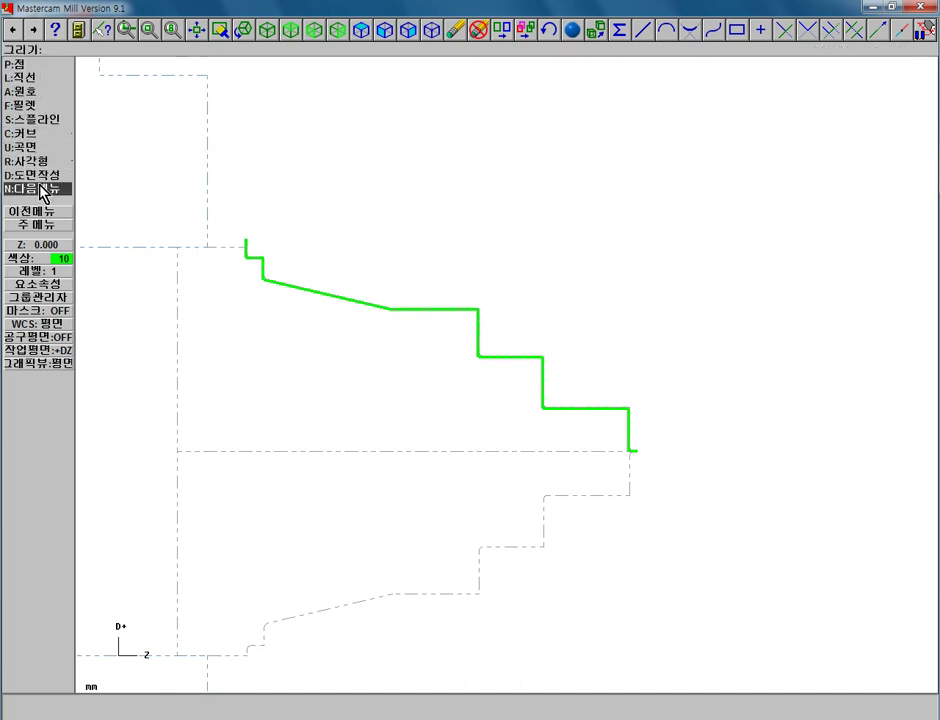
click(40, 189)
click(36, 68)
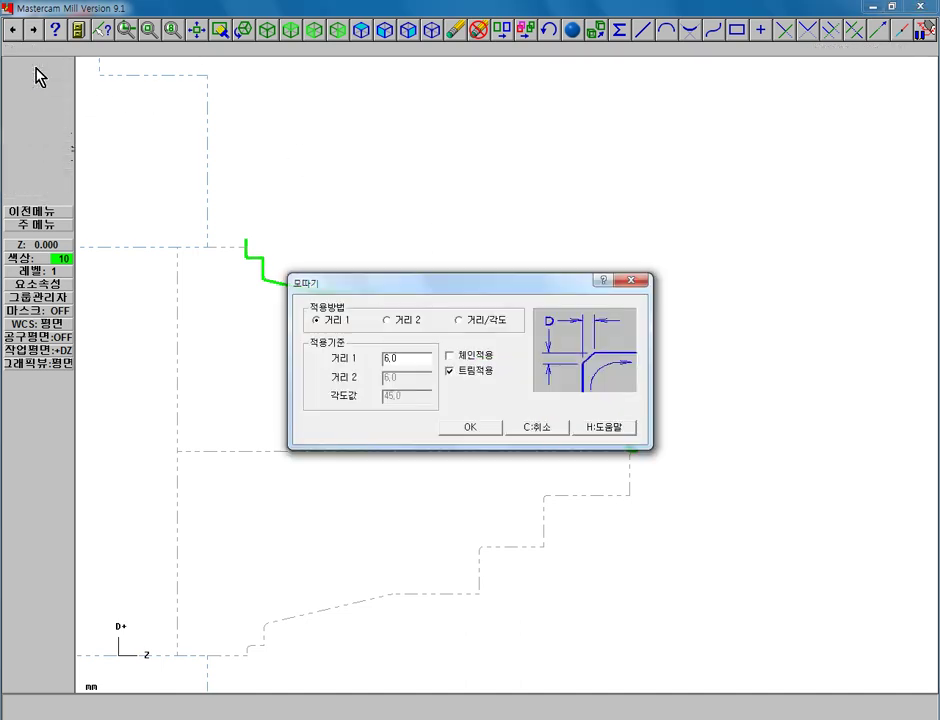
text(2)
key(BackSpace)
key(BackSpace)
key(BackSpace)
text(2.0)
click(466, 428)
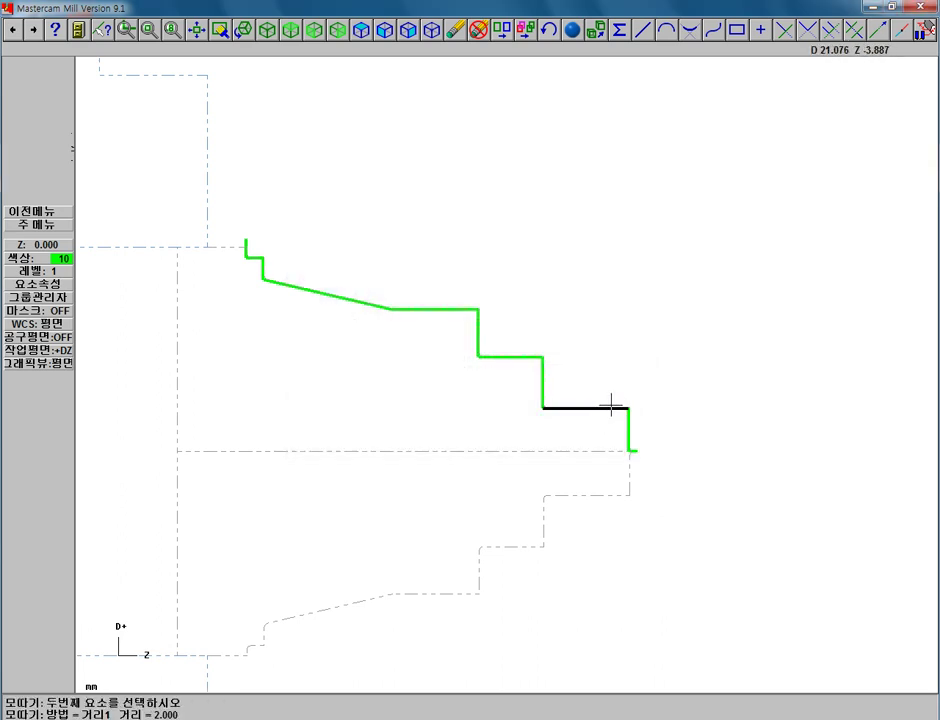
click(629, 430)
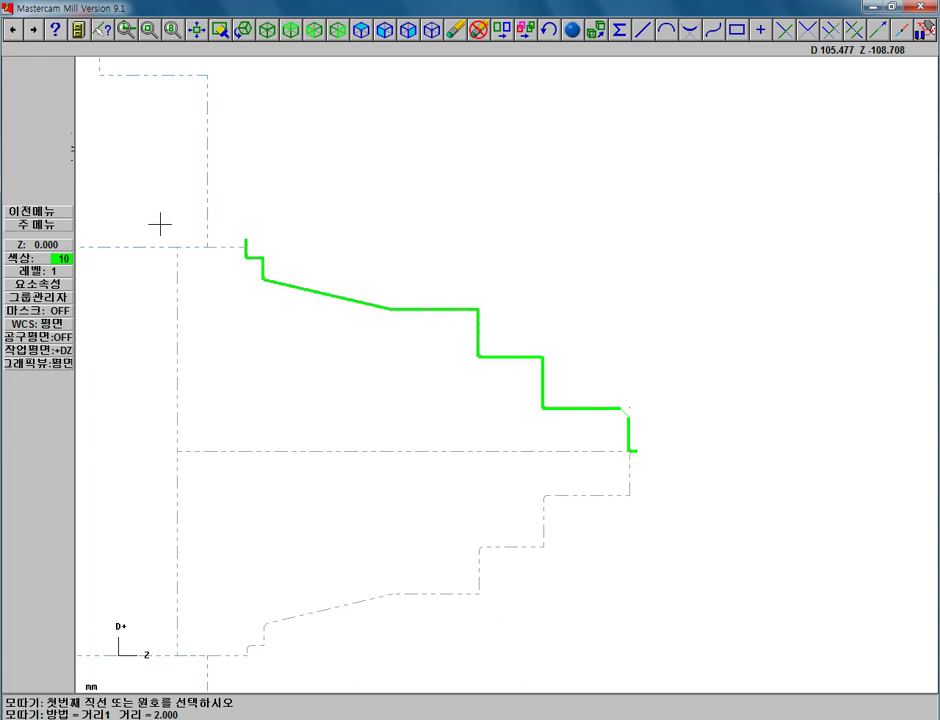
- Chamfer the middle step's corner with a chamfer distance of 3
key(Escape)
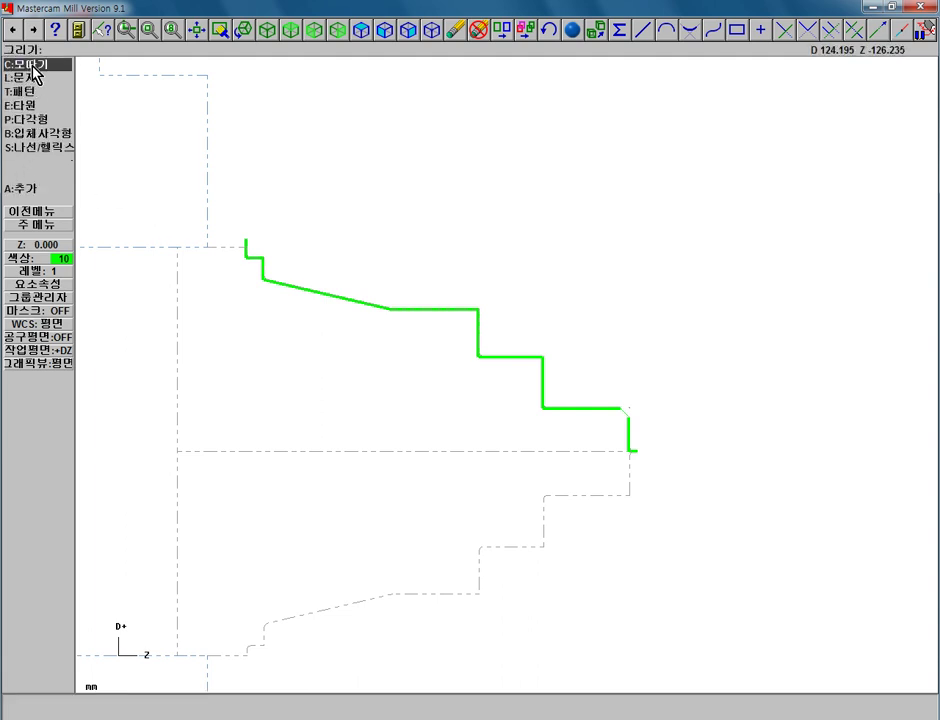
click(28, 64)
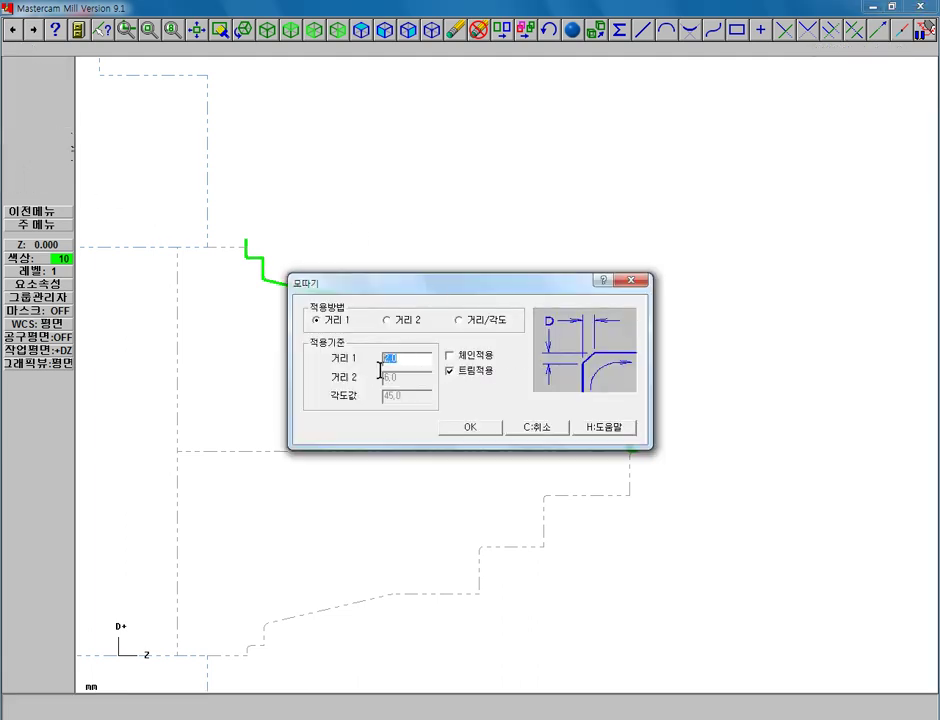
text(3)
click(472, 438)
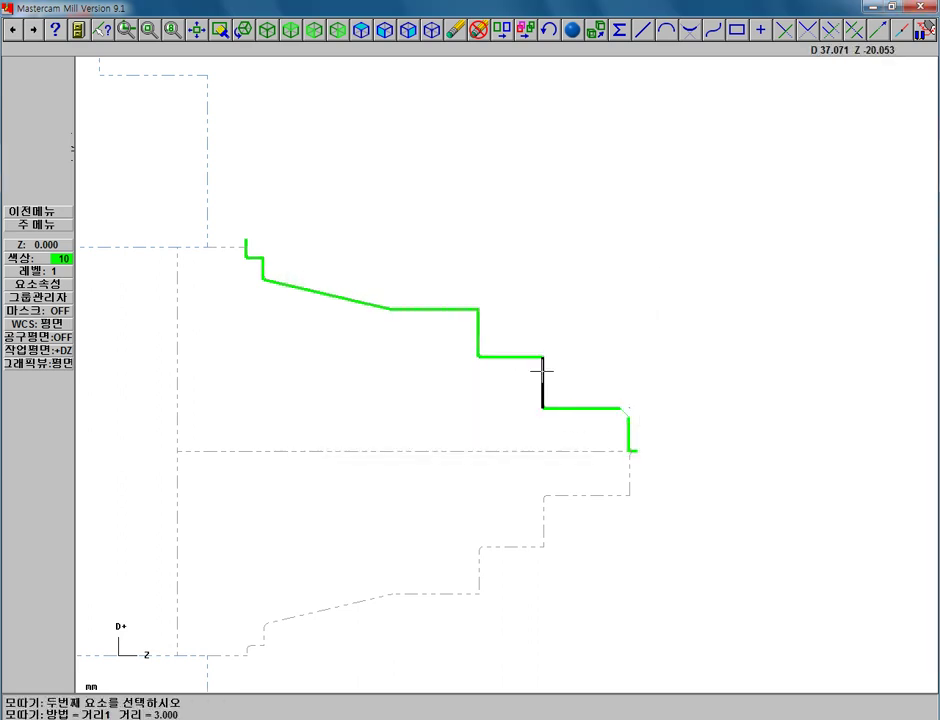
click(540, 370)
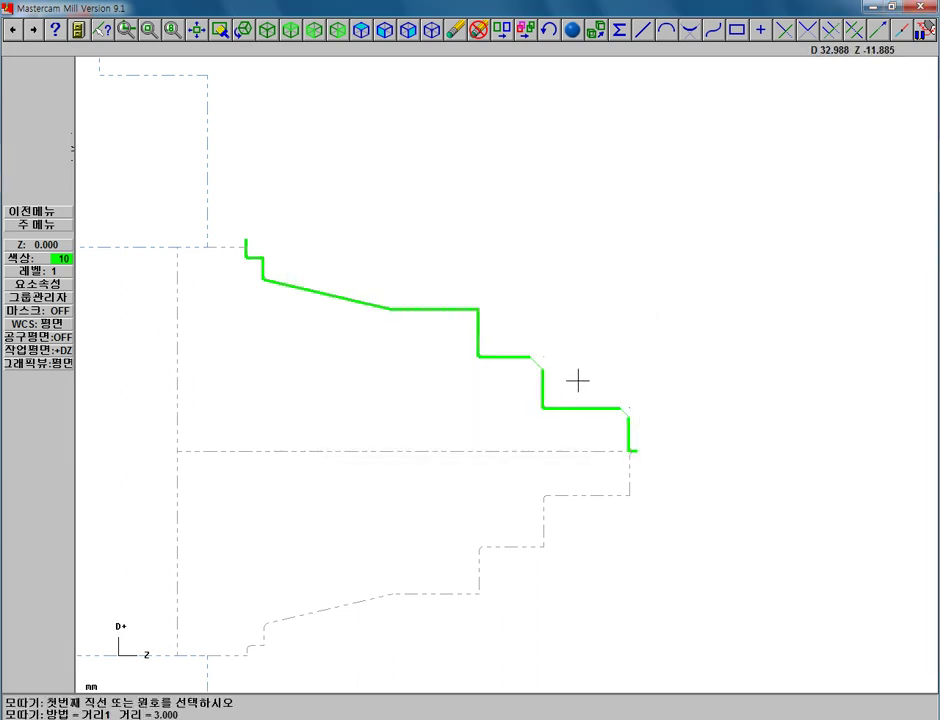
click(310, 281)
key(Escape)
- Chamfer the upper step corner with a distance of 5 by picking its two lines
click(50, 65)
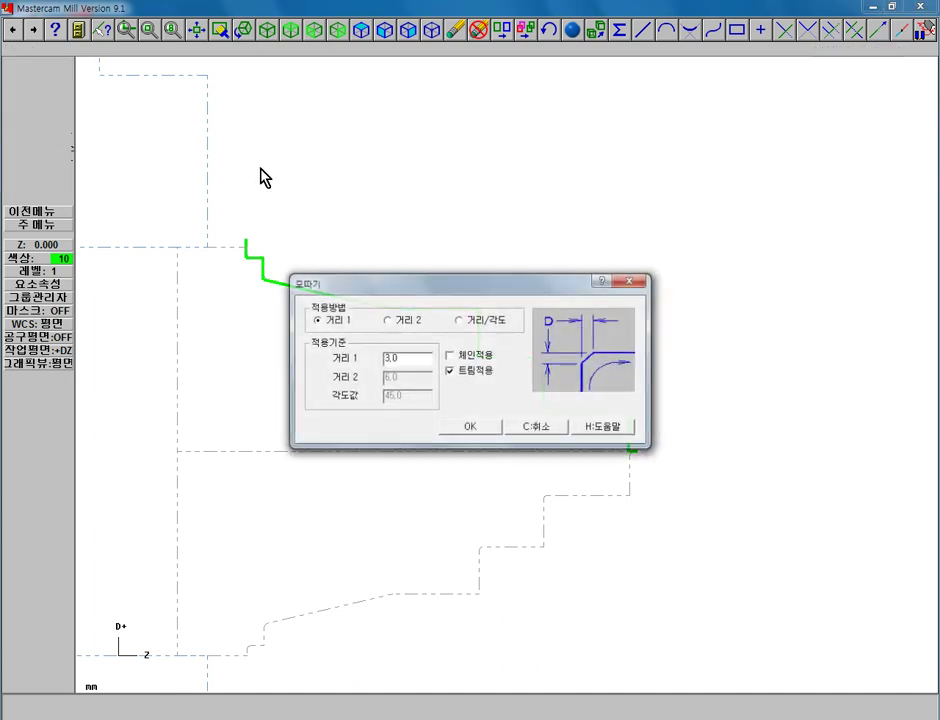
double_click(422, 357)
text(5)
click(486, 421)
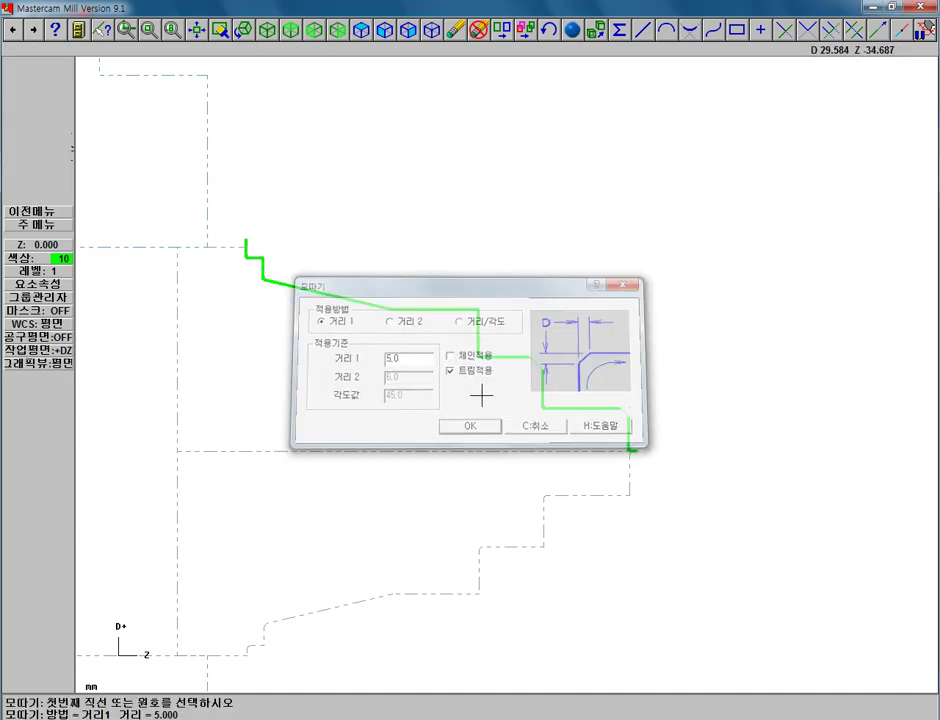
click(447, 310)
click(476, 333)
key(Escape)
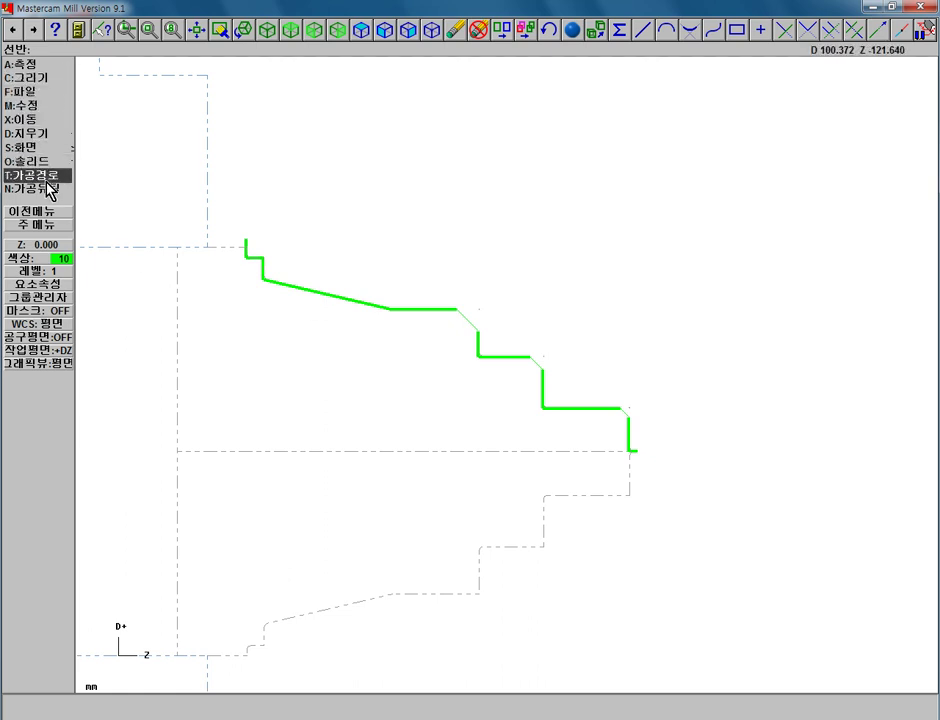
- Chamfer one more corner of the shaft profile by picking its two lines
click(32, 80)
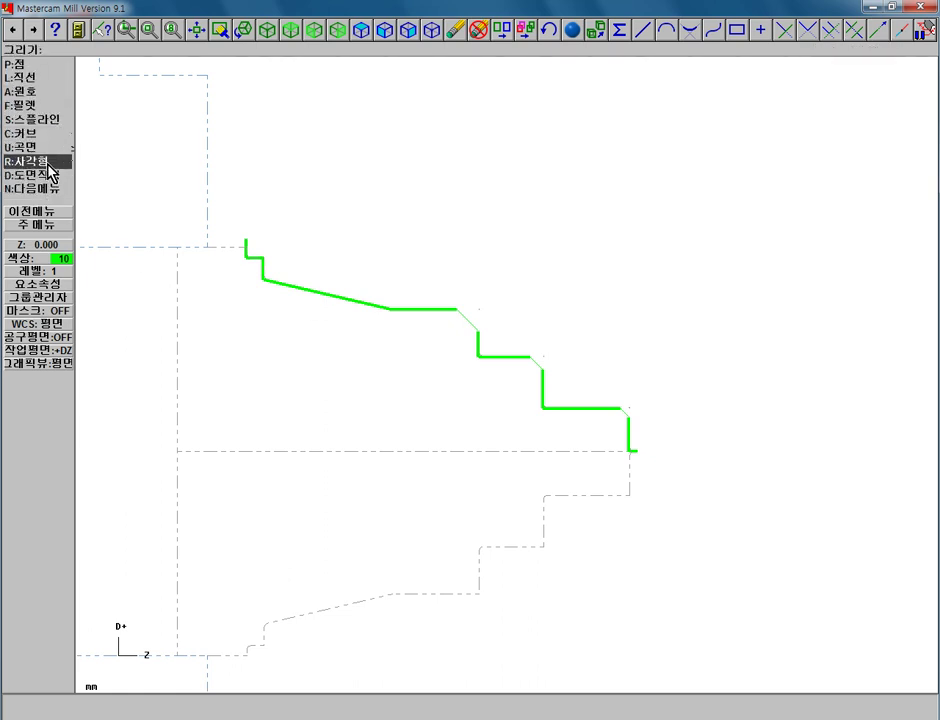
click(56, 190)
click(36, 65)
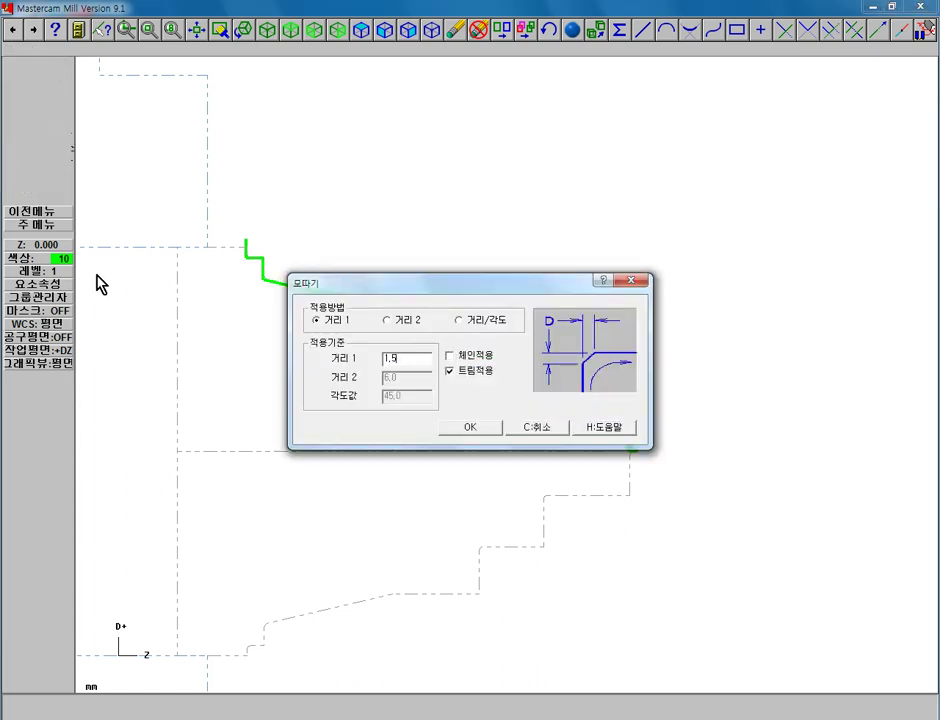
click(470, 427)
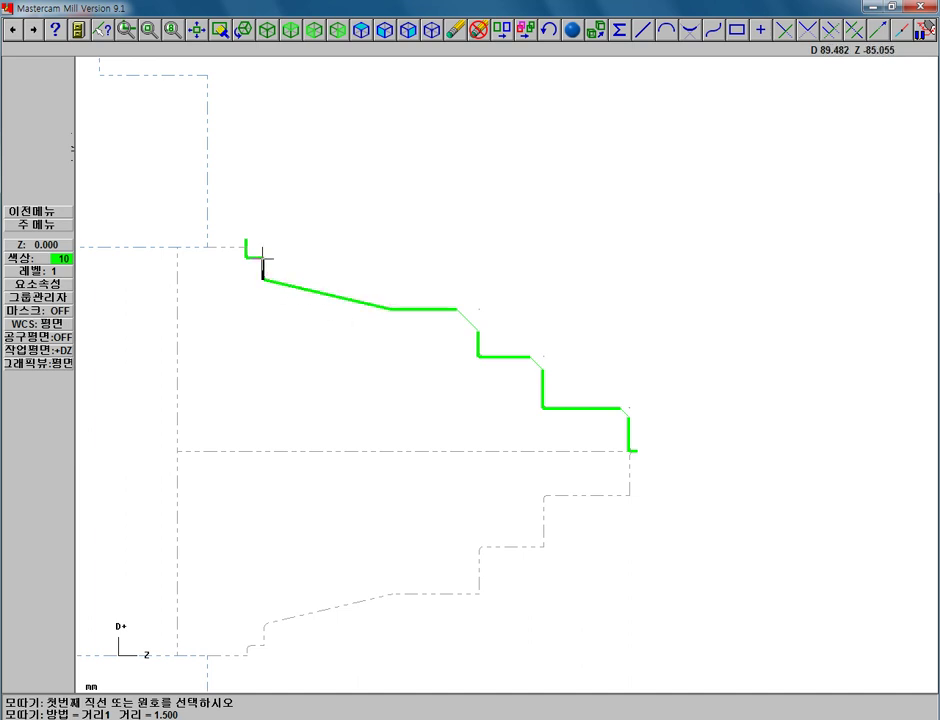
scroll(266, 260, up, 2)
click(284, 281)
click(291, 304)
scroll(390, 361, down, 1)
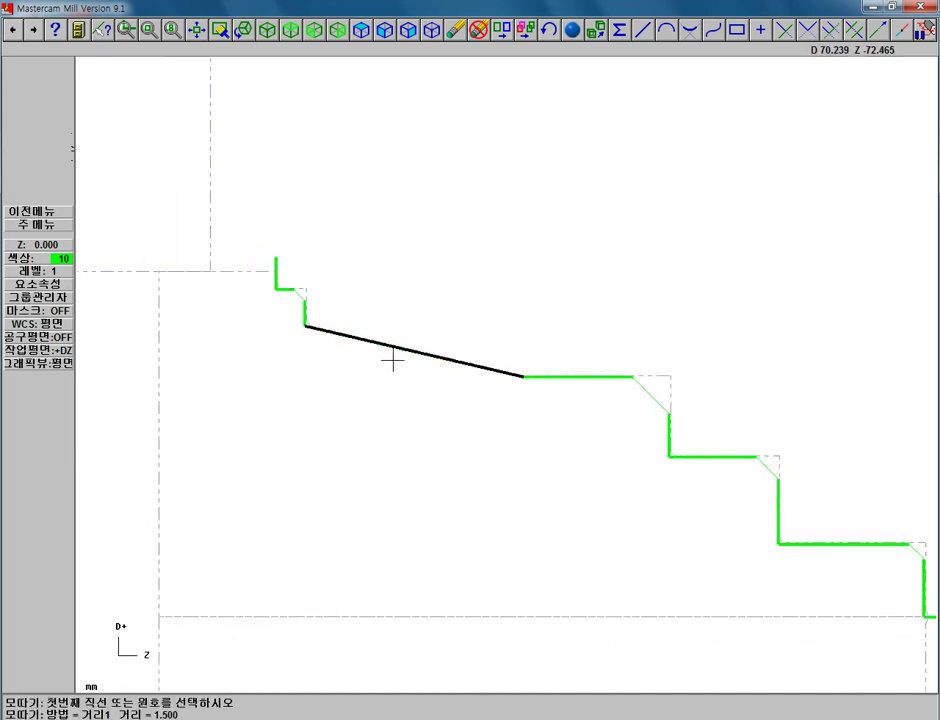
scroll(533, 394, down, 1)
scroll(291, 401, up, 1)
click(36, 224)
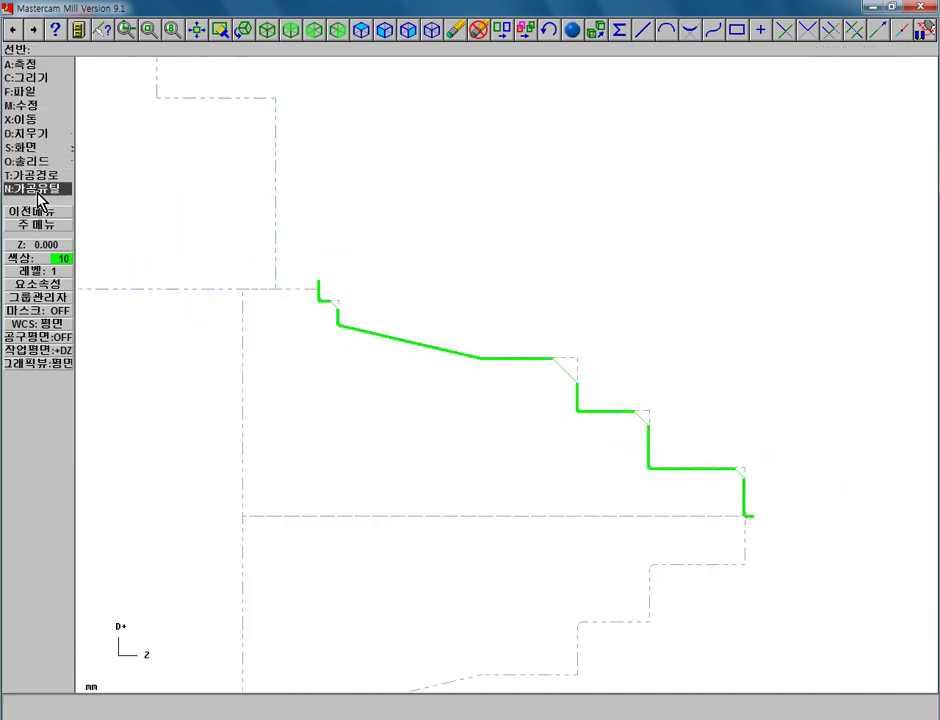
- Use Chg attribs to apply a new line width to the chained shaft profile
click(30, 147)
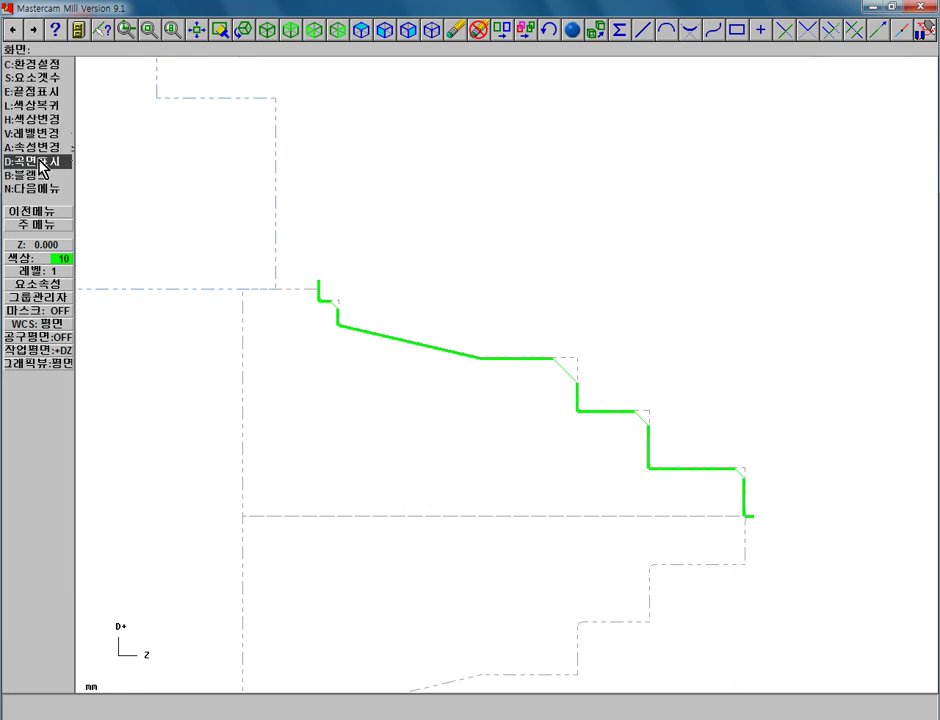
click(30, 147)
click(561, 353)
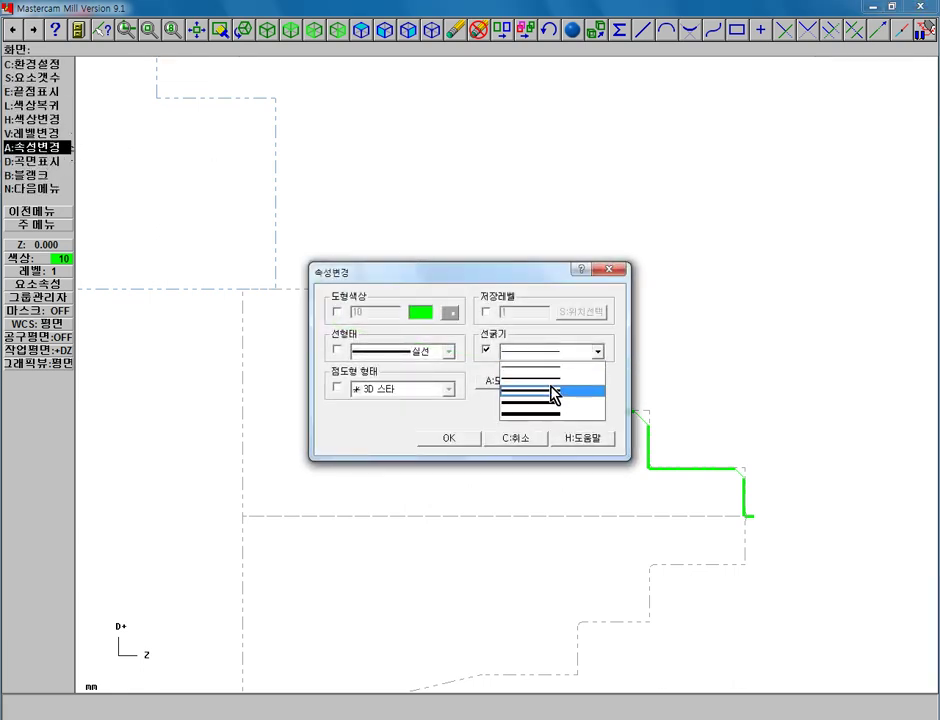
click(553, 391)
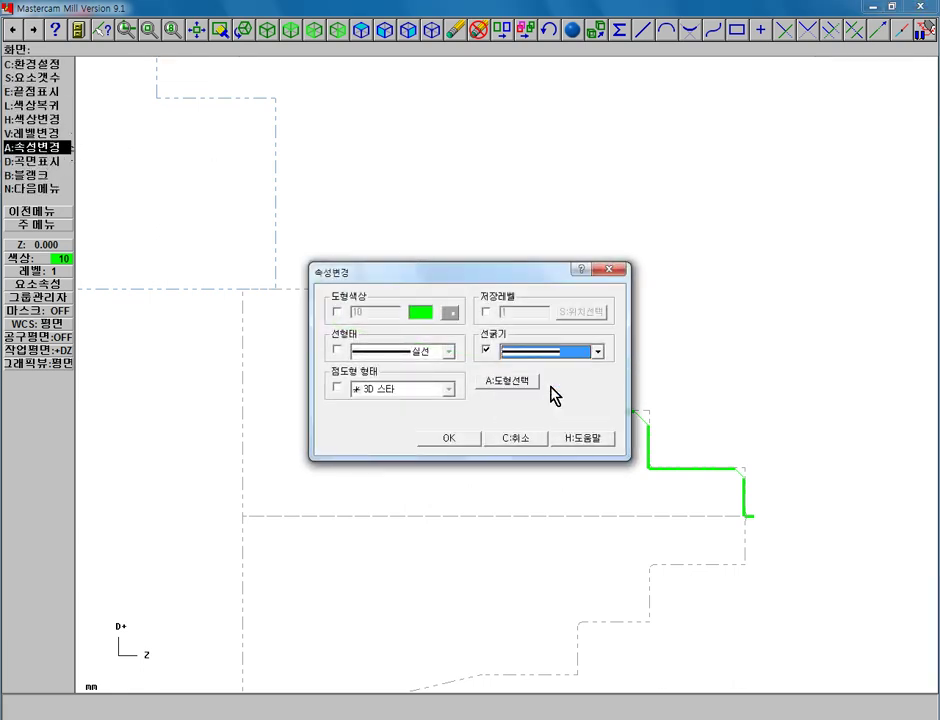
click(463, 438)
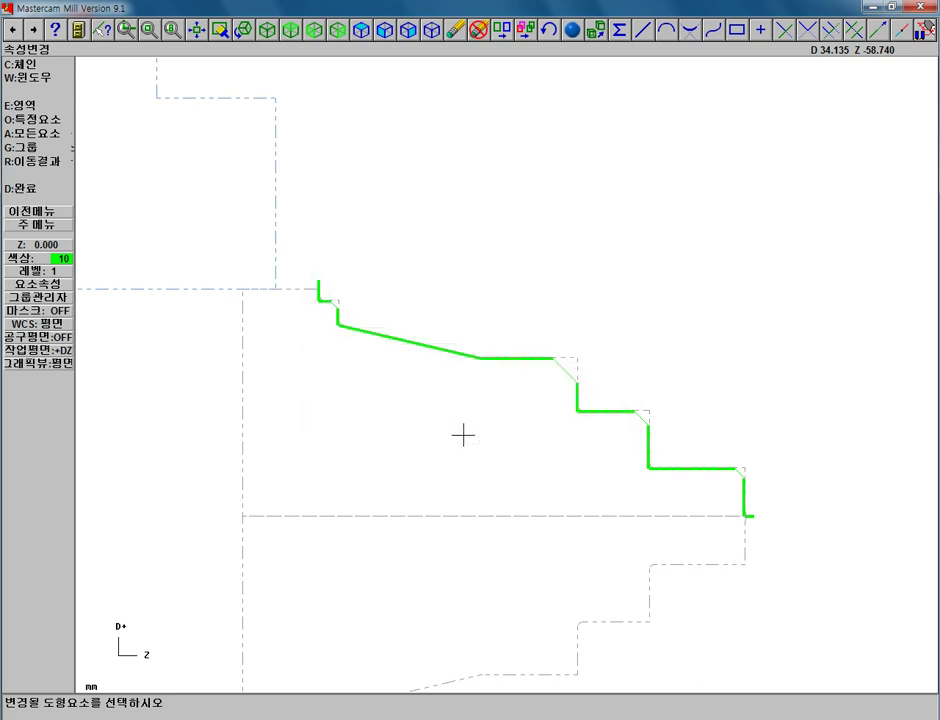
click(20, 62)
click(369, 340)
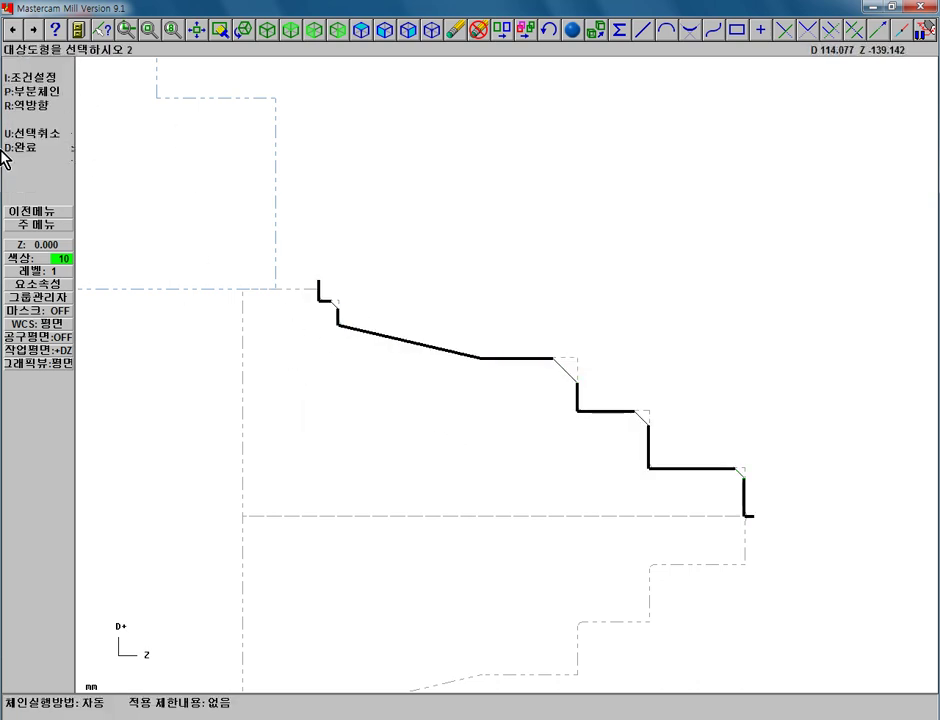
click(20, 147)
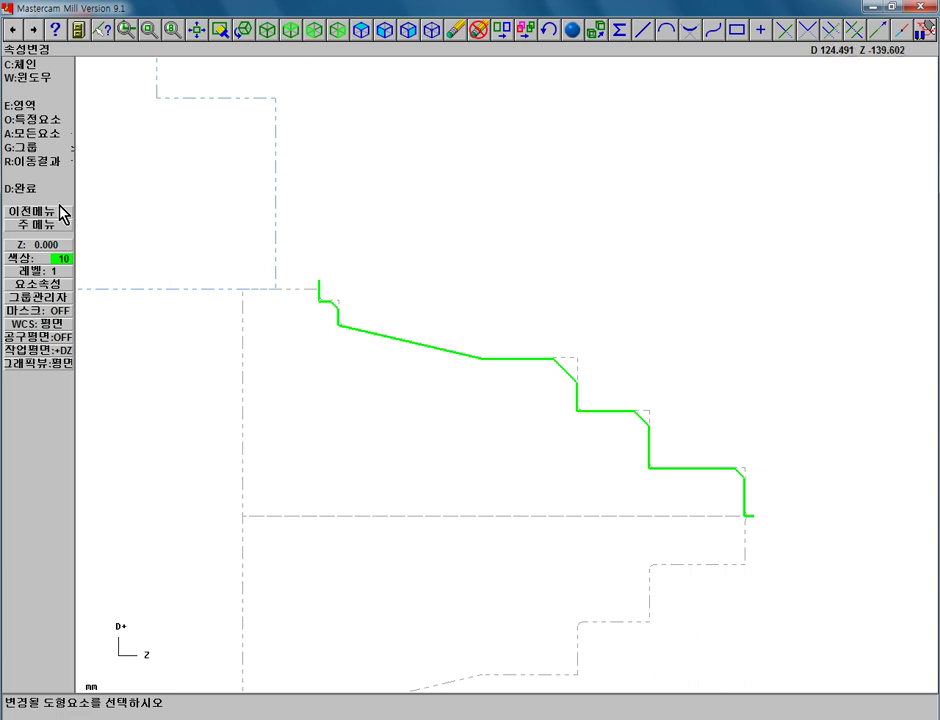
click(58, 189)
key(Escape)
- Regenerate the rough turning toolpath from the Operations Manager
scroll(430, 500, down, 1)
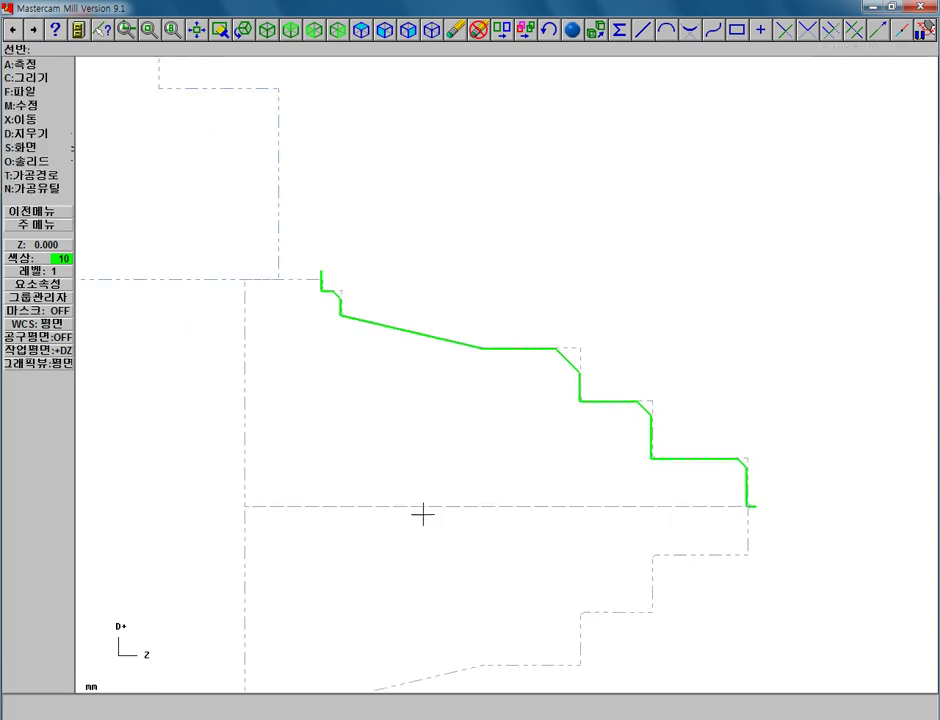
scroll(440, 505, down, 3)
ctrl+scroll(300, 410, down, 1)
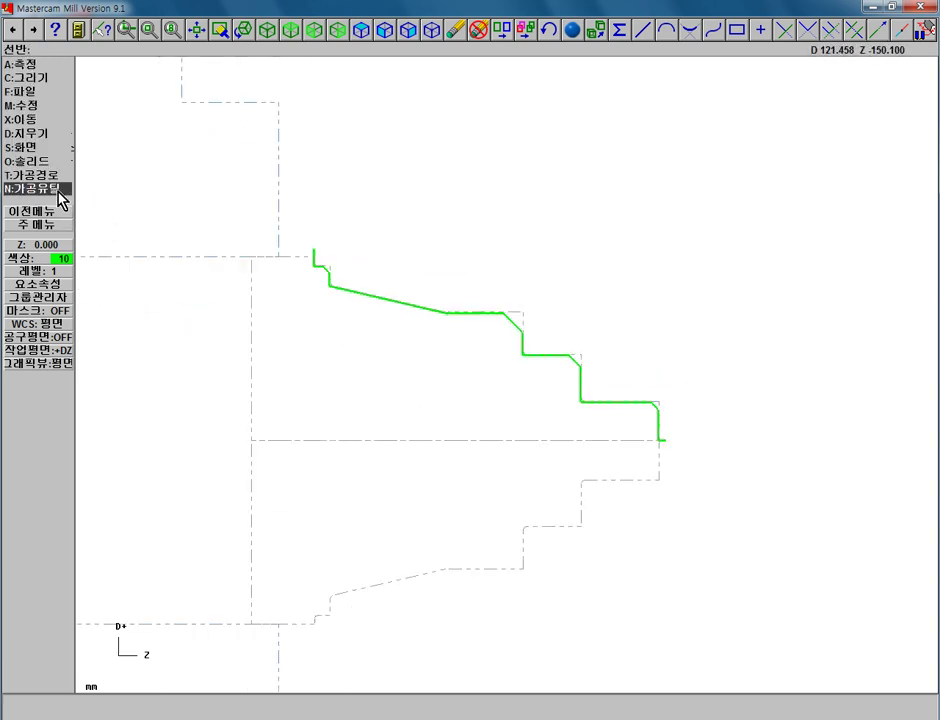
click(52, 189)
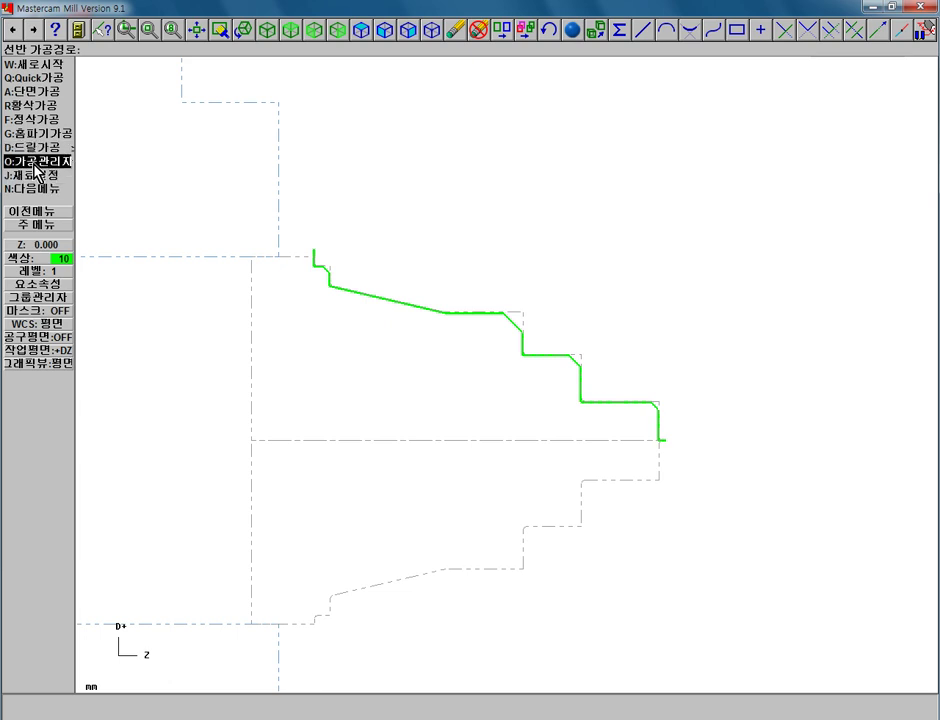
click(40, 161)
click(550, 276)
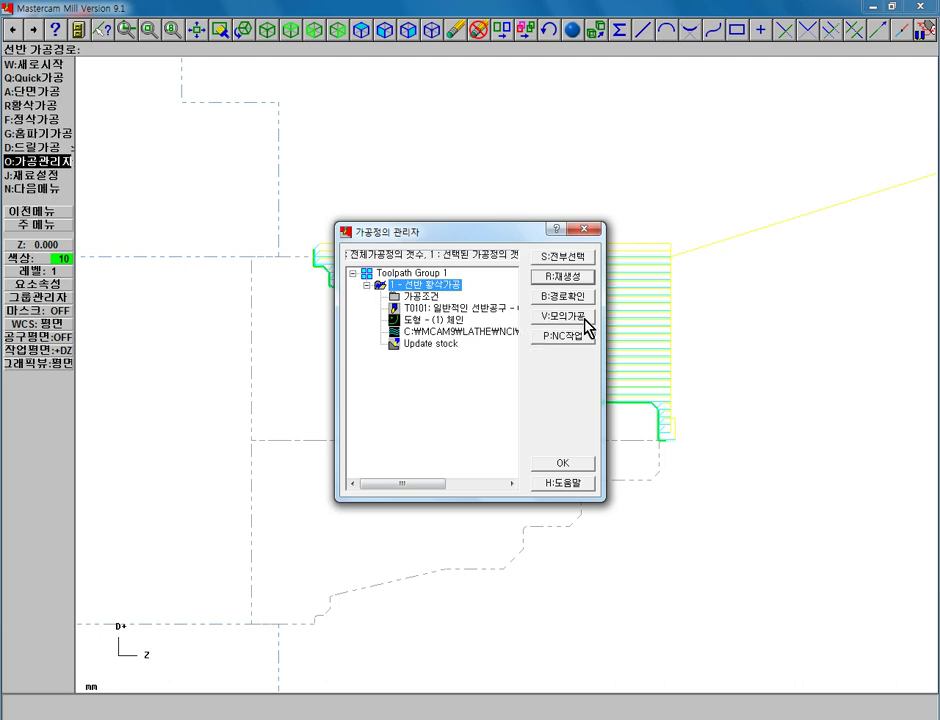
- Close the manager and start a new finish turning toolpath
key(Escape)
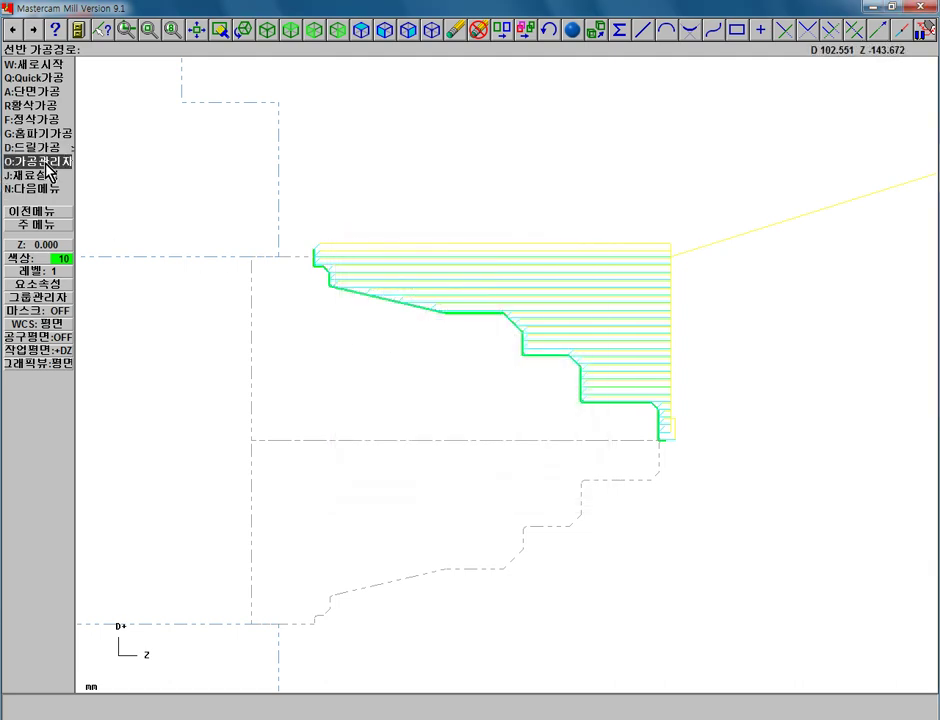
click(40, 161)
click(420, 320)
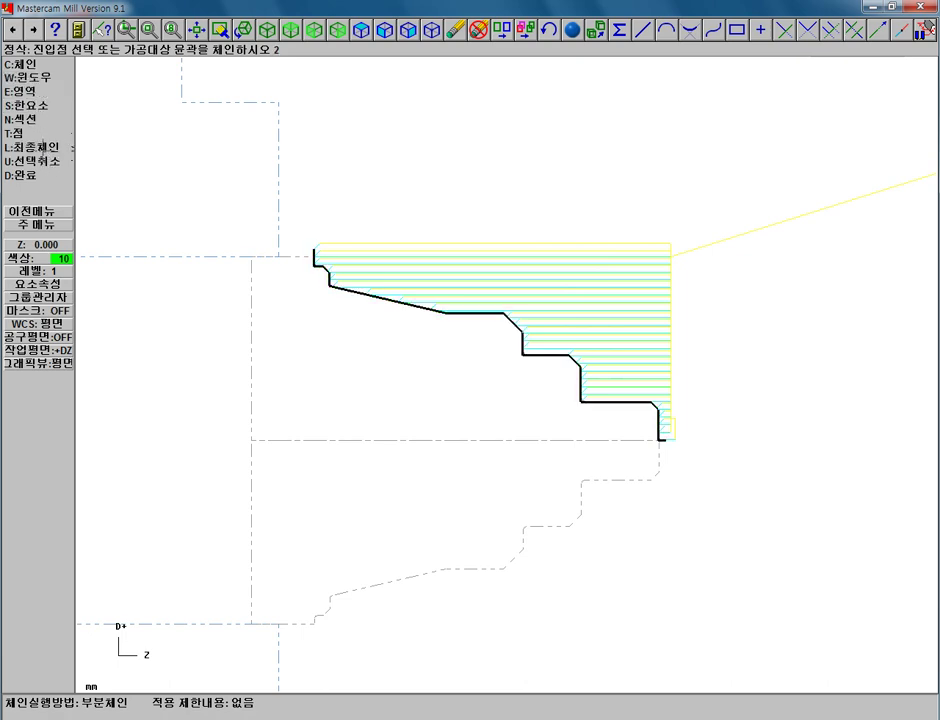
- Accept the chained profile and select the T0101 finish tool, inspecting its insert
click(22, 175)
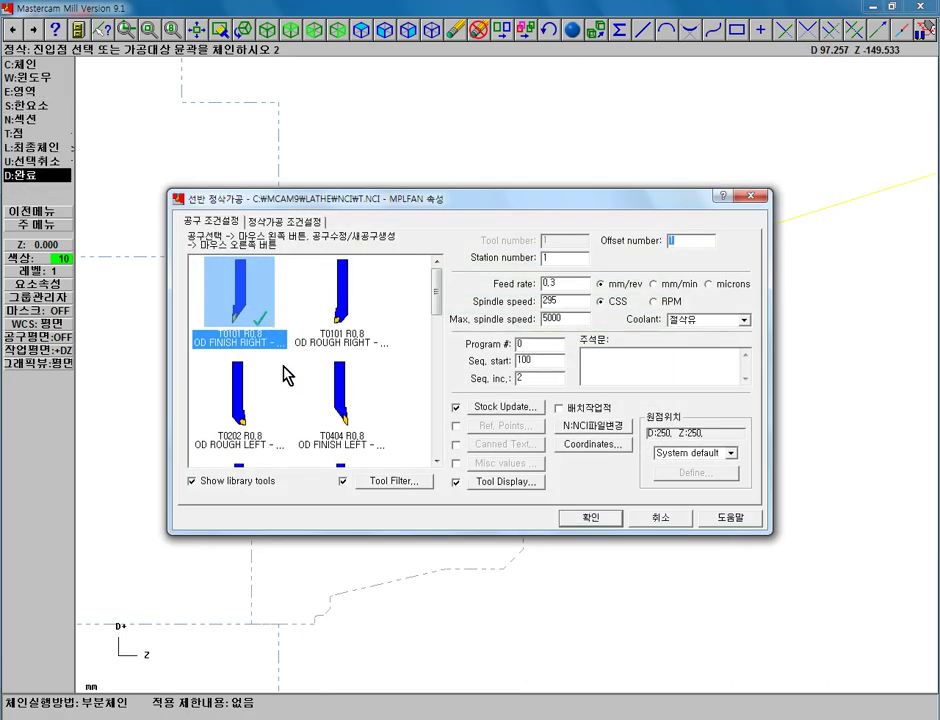
mouse_move(437, 293)
mouse_down()
mouse_move(438, 330)
mouse_move(445, 317)
mouse_up()
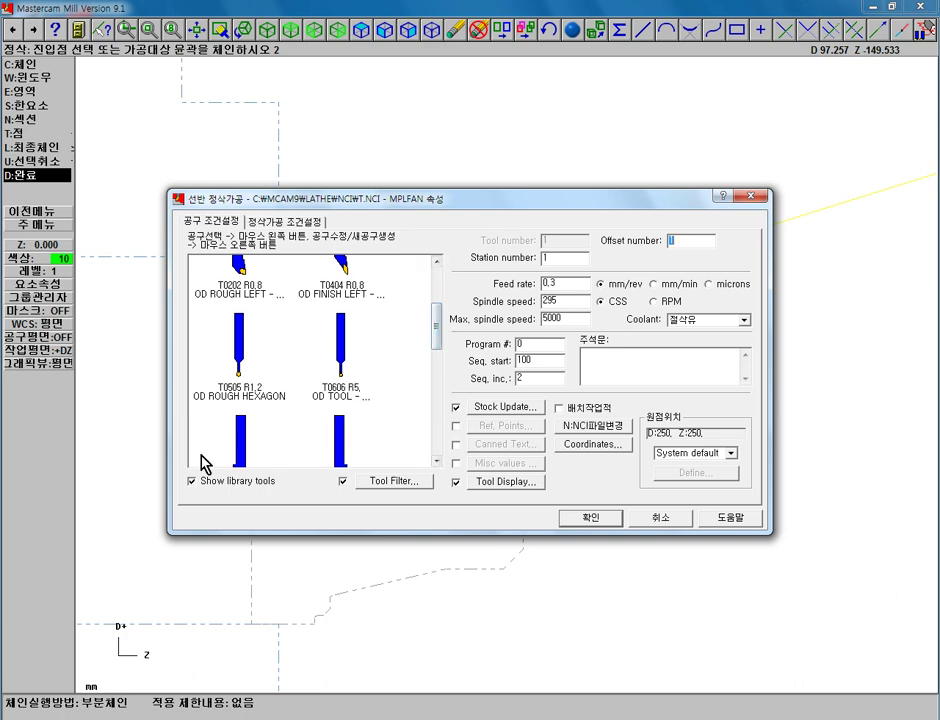
mouse_move(437, 333)
mouse_down()
mouse_move(434, 373)
mouse_move(437, 262)
mouse_up()
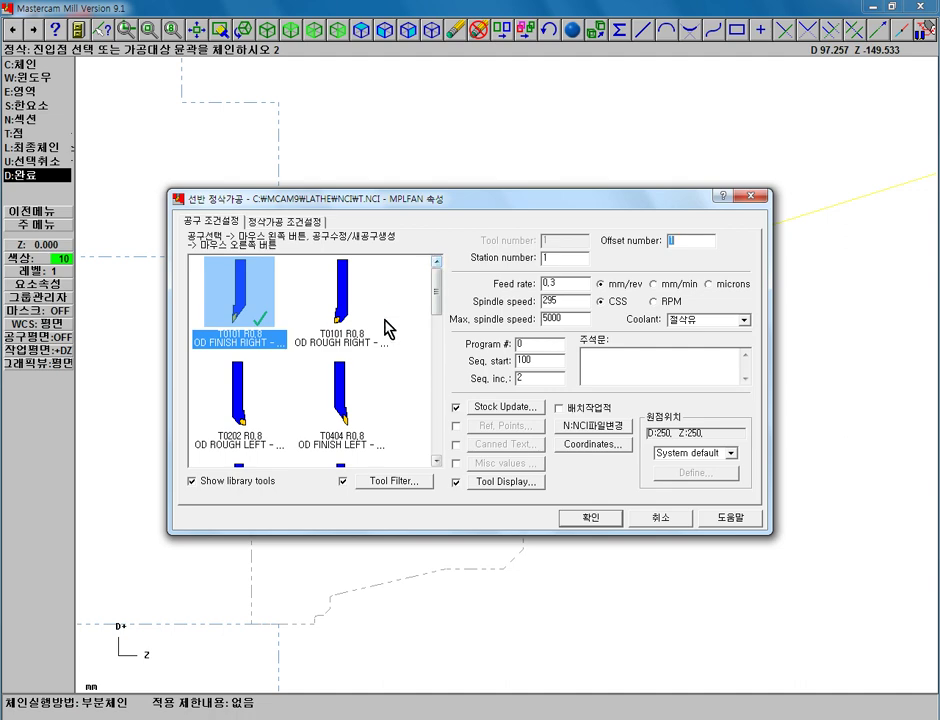
click(261, 307)
double_click(261, 307)
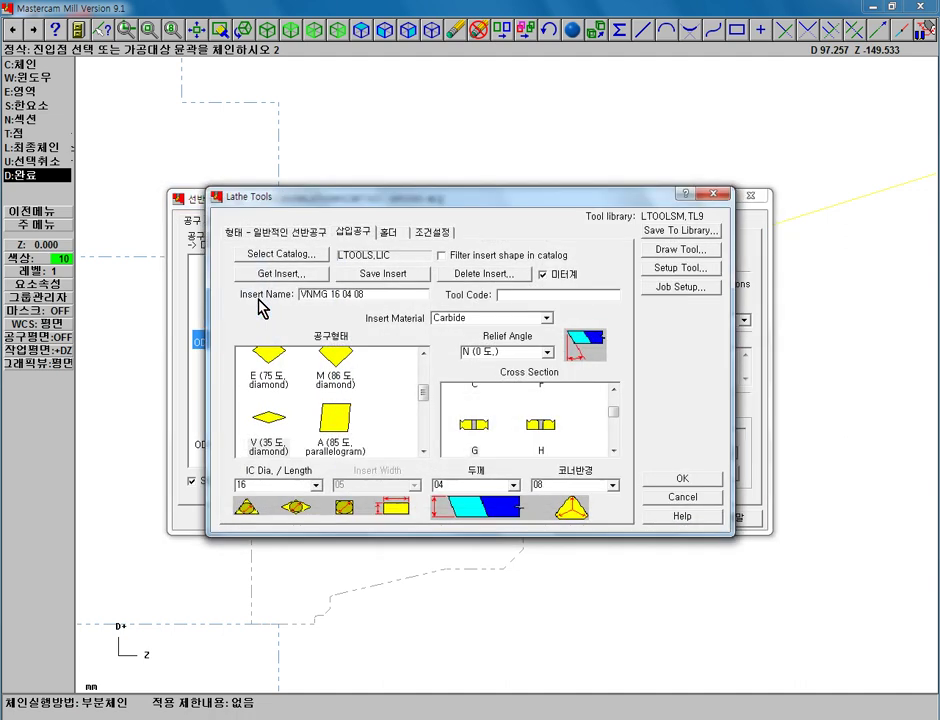
key(Escape)
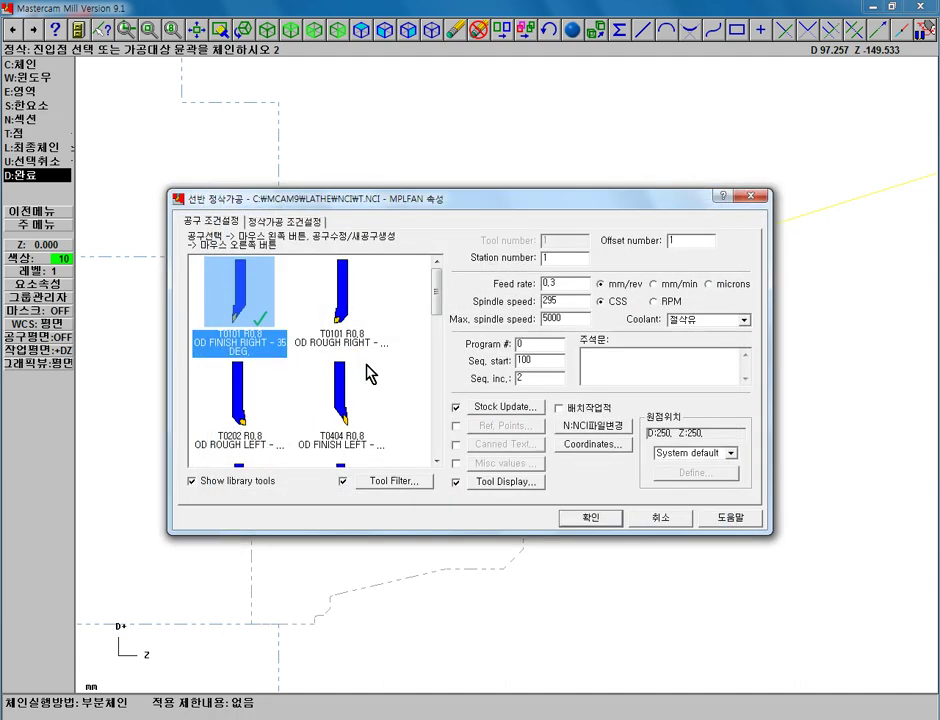
- Give the rough right-hand tool a V 35° diamond insert, then inspect the first tool's holder
click(350, 305)
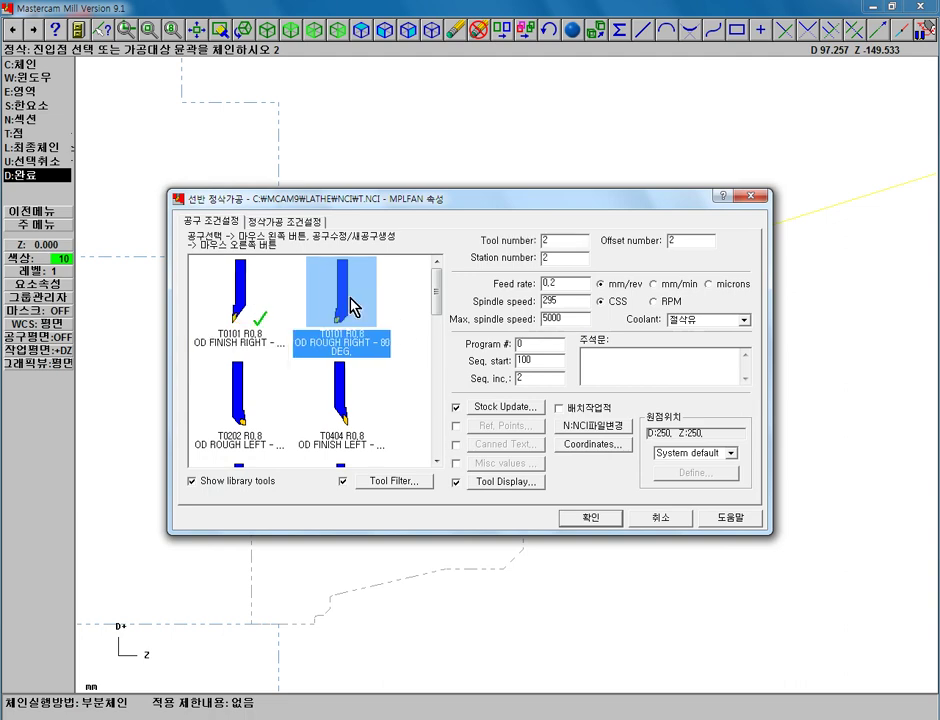
double_click(350, 305)
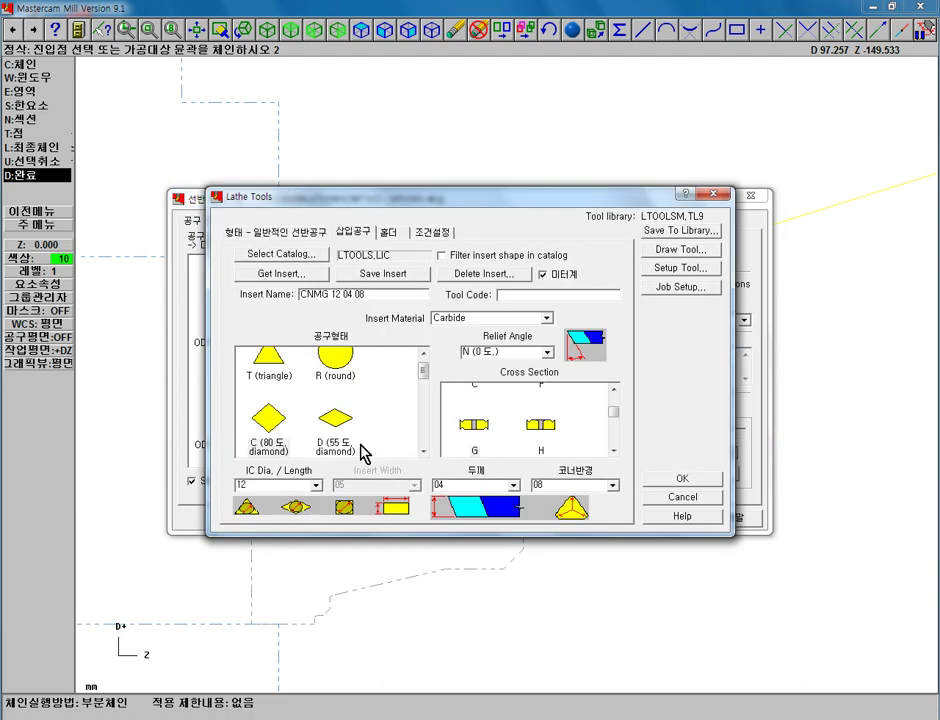
scroll(424, 390, down, 2)
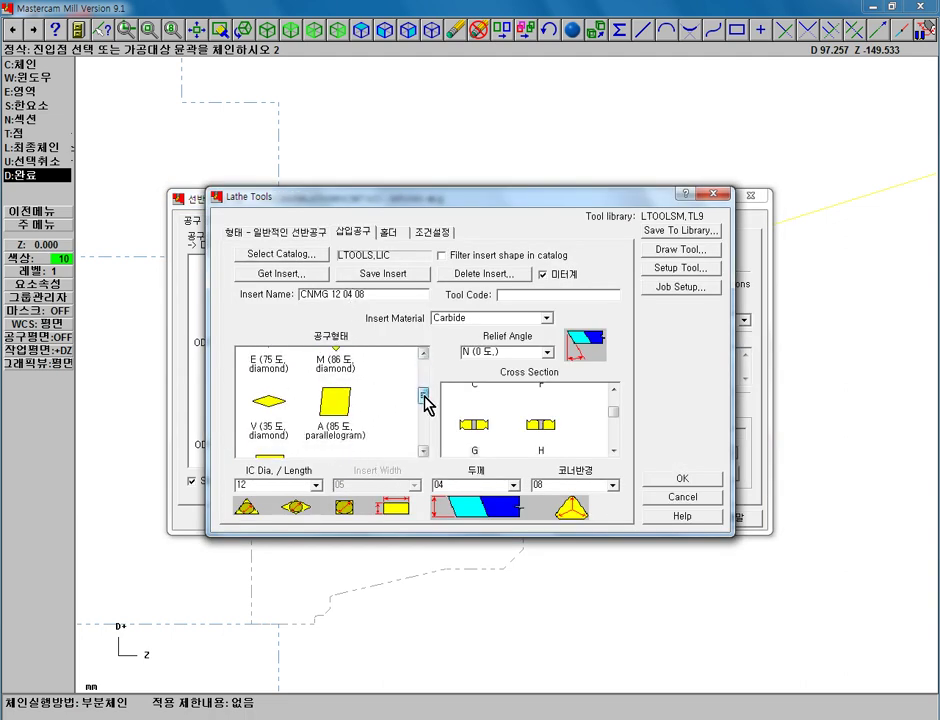
click(268, 402)
click(682, 480)
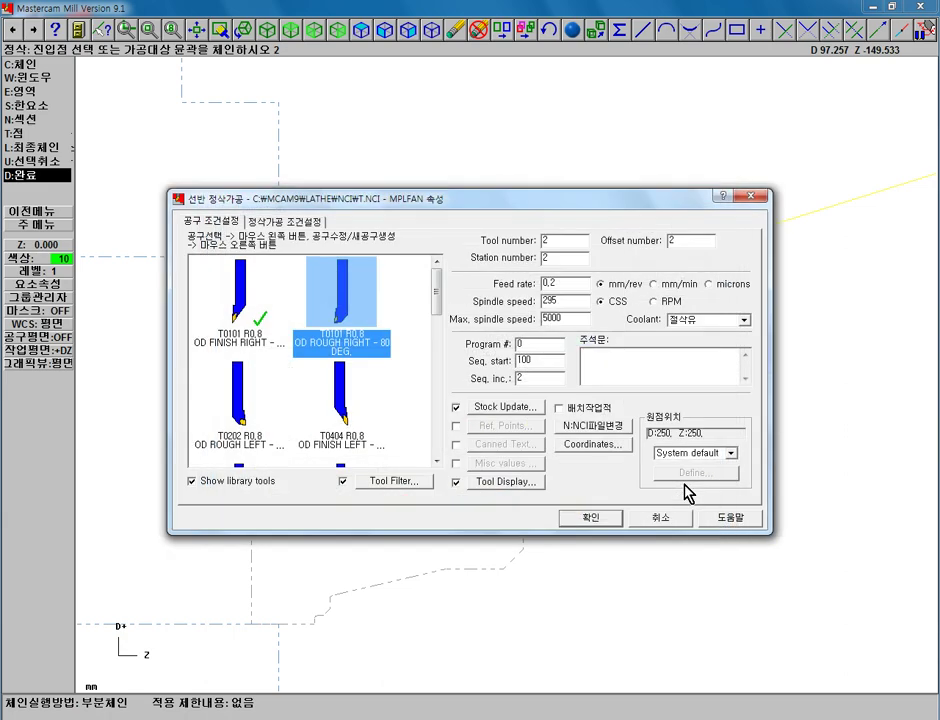
double_click(355, 298)
key(Escape)
double_click(246, 303)
click(383, 235)
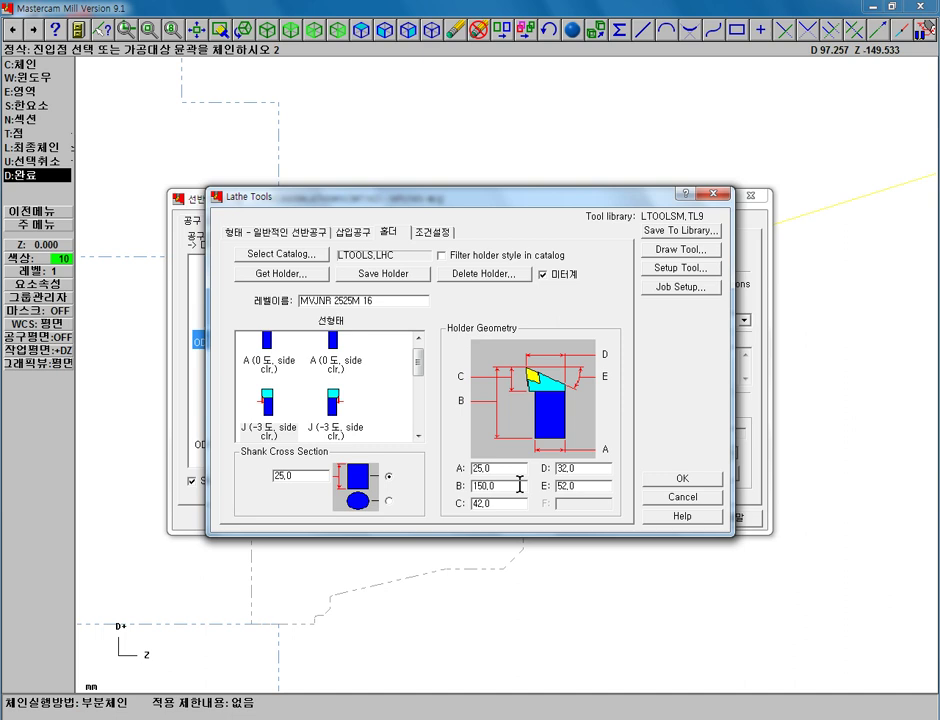
- Switch the T0101 holder to the J side-clearance style with dimension D 32.0
click(712, 194)
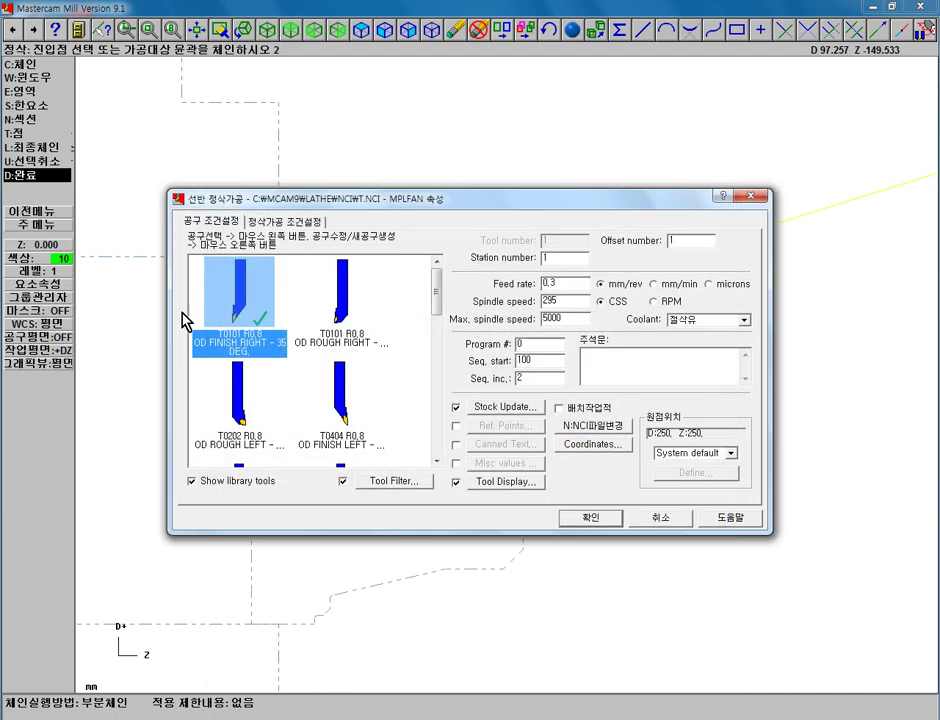
double_click(345, 308)
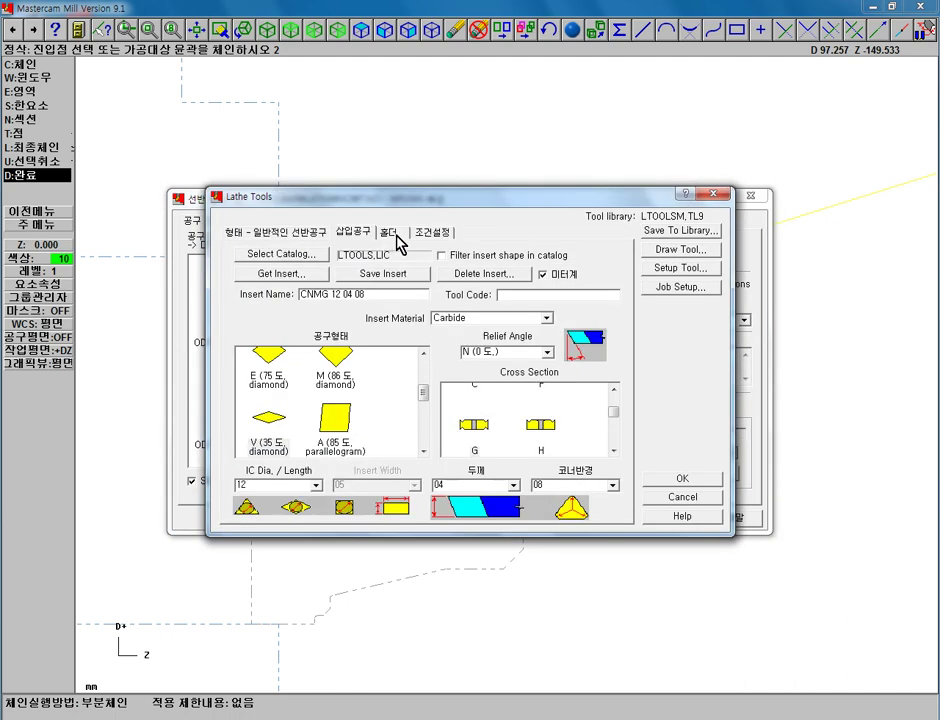
click(390, 232)
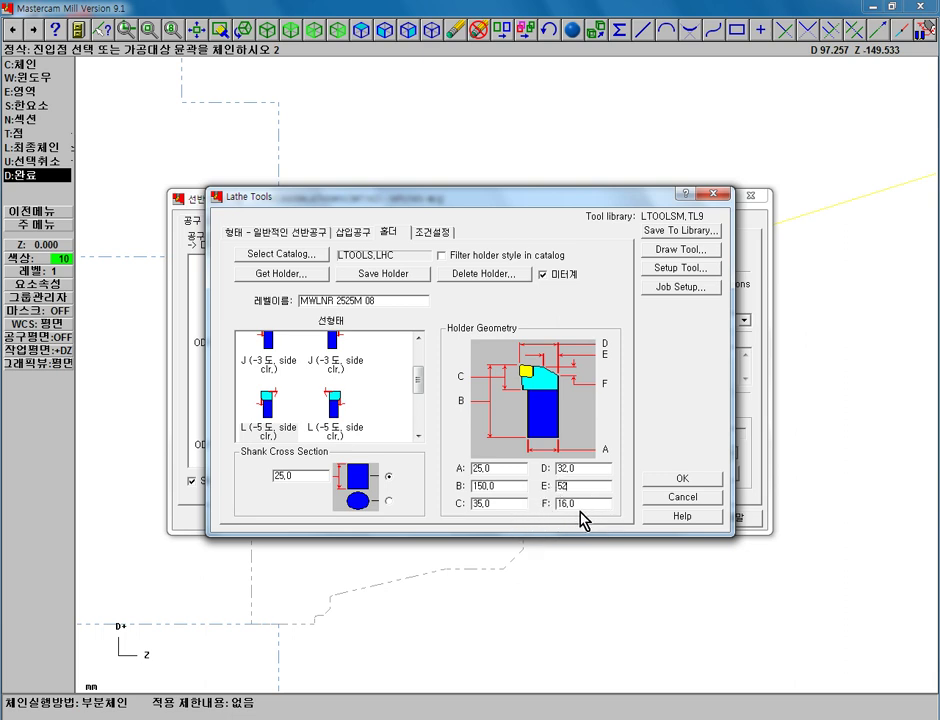
mouse_move(420, 366)
mouse_down()
mouse_move(427, 407)
mouse_move(421, 359)
mouse_up()
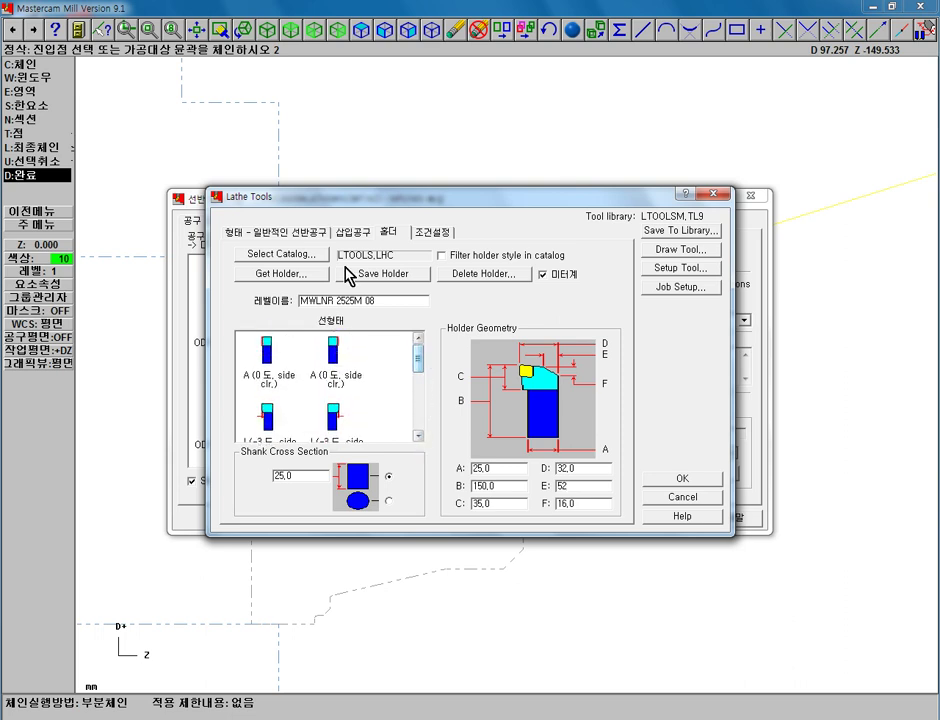
click(369, 238)
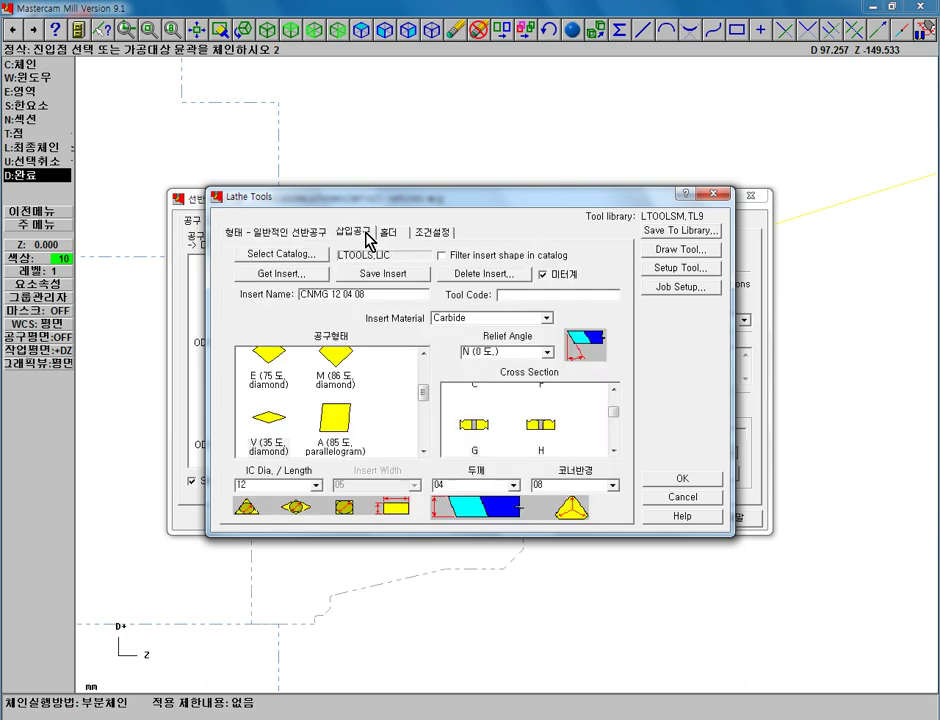
click(392, 235)
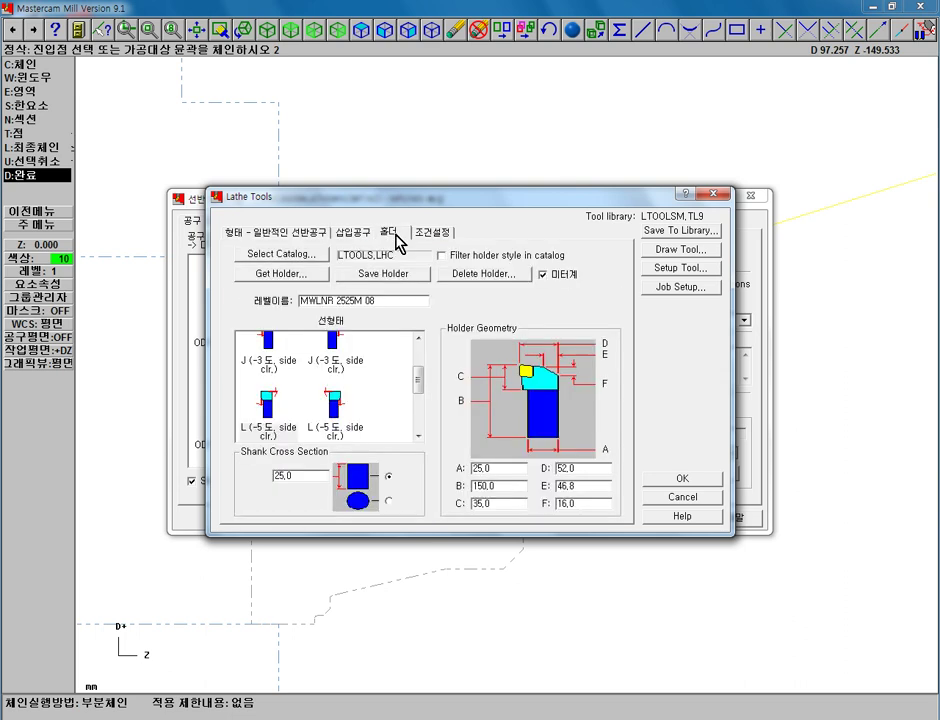
click(272, 363)
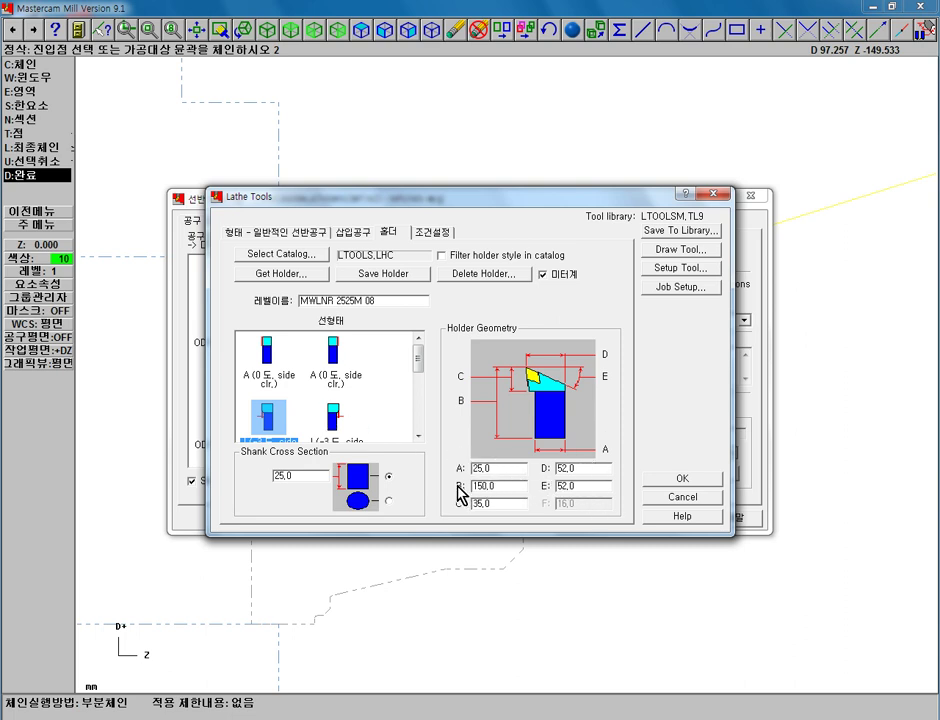
double_click(585, 468)
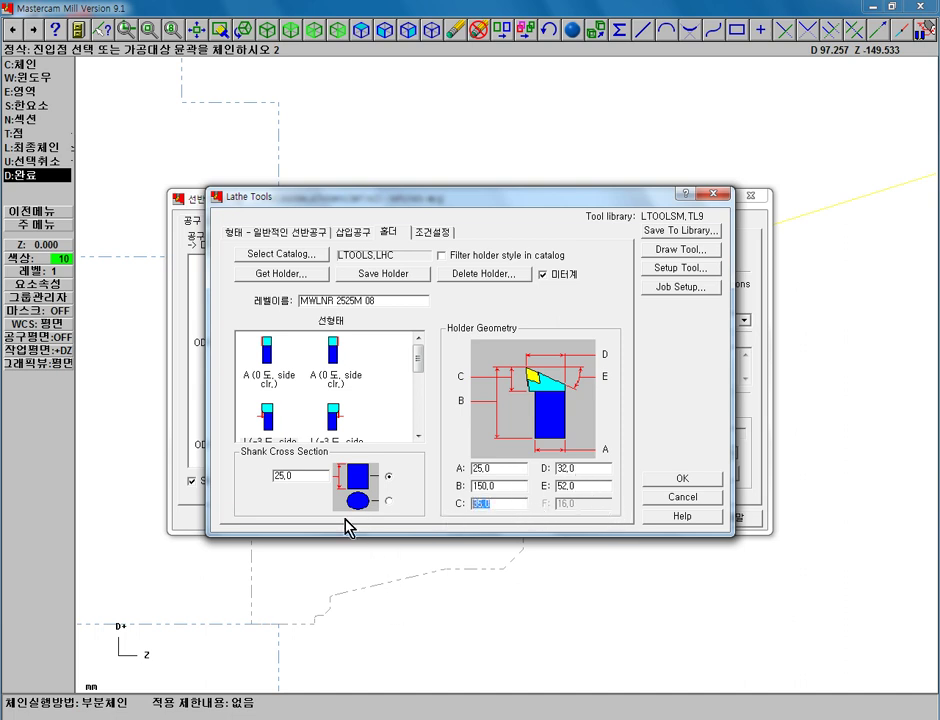
text(42)
click(658, 494)
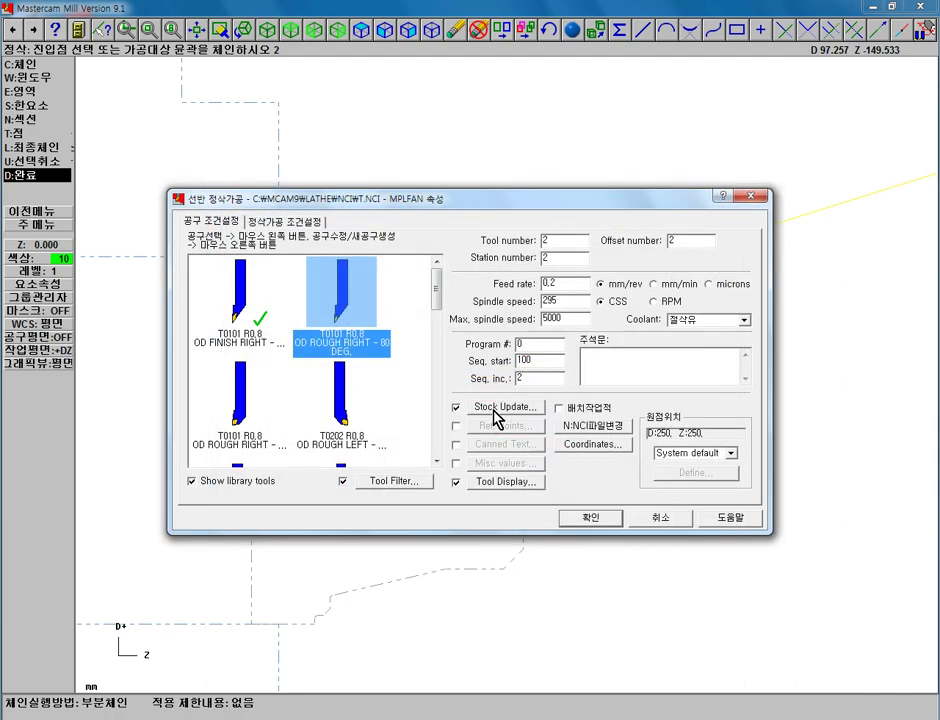
- Give the finishing tool's insert a 0.4 corner radius and show the finish-pass parameters
double_click(385, 355)
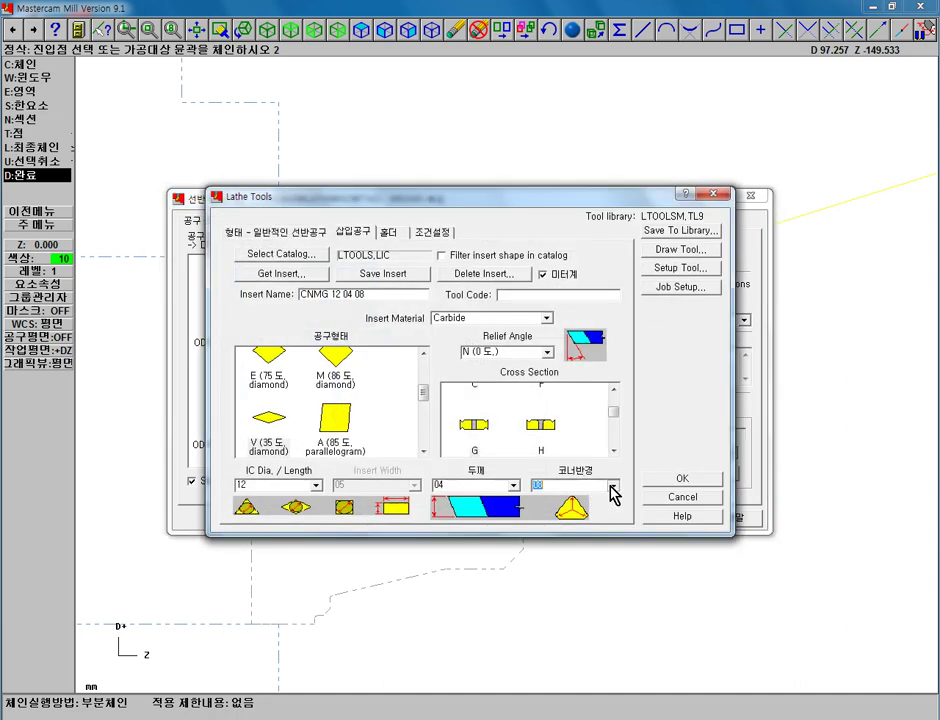
click(613, 486)
click(575, 512)
click(663, 496)
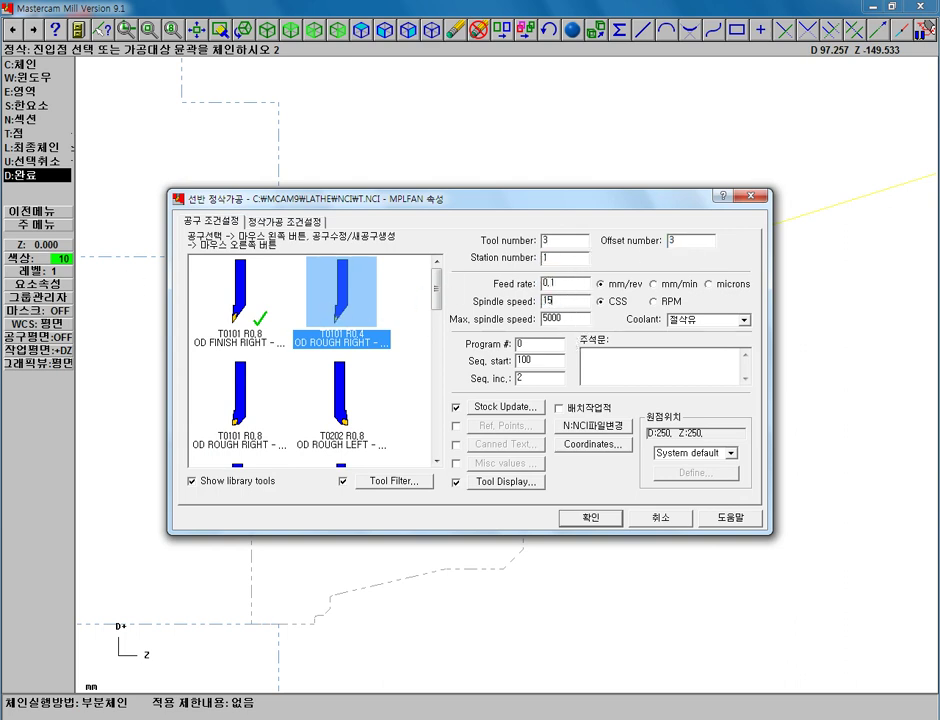
click(290, 222)
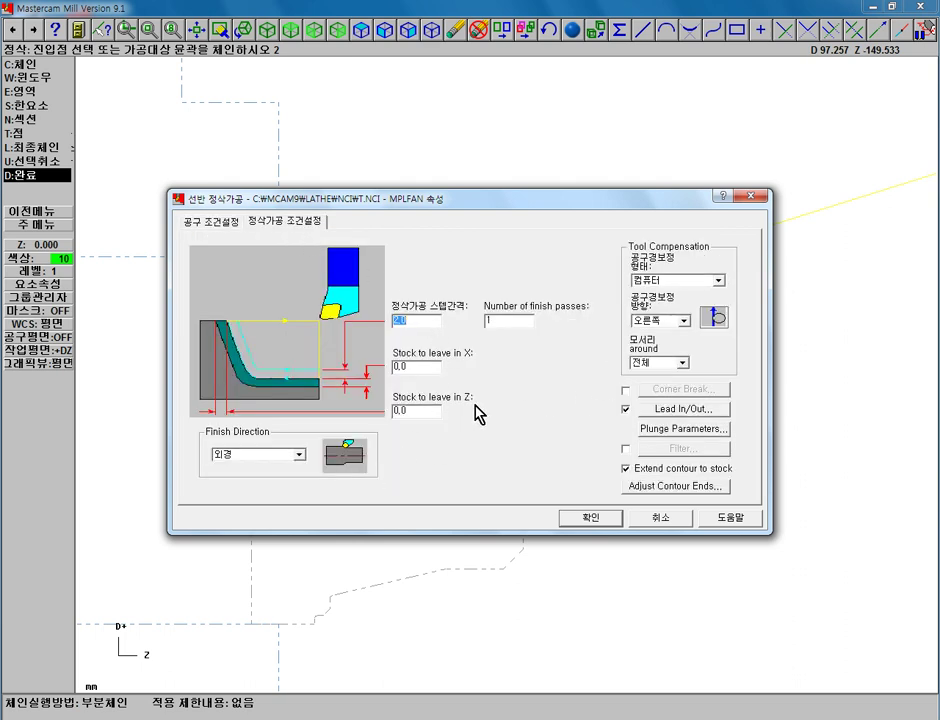
- Change the corner treatment in the finish parameters and generate the finish-turning toolpath
click(678, 363)
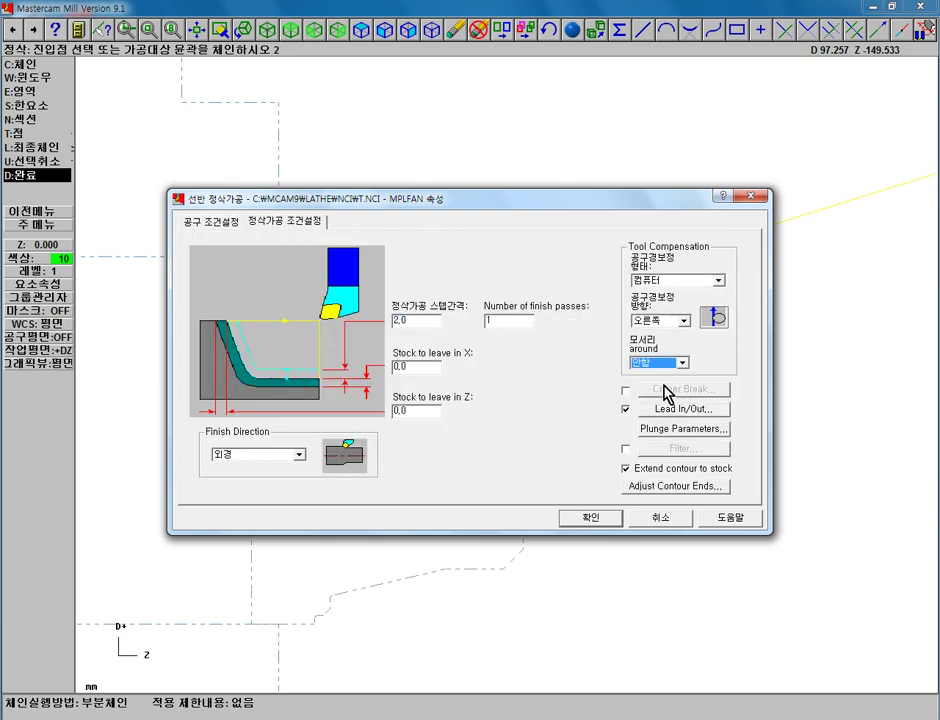
click(617, 518)
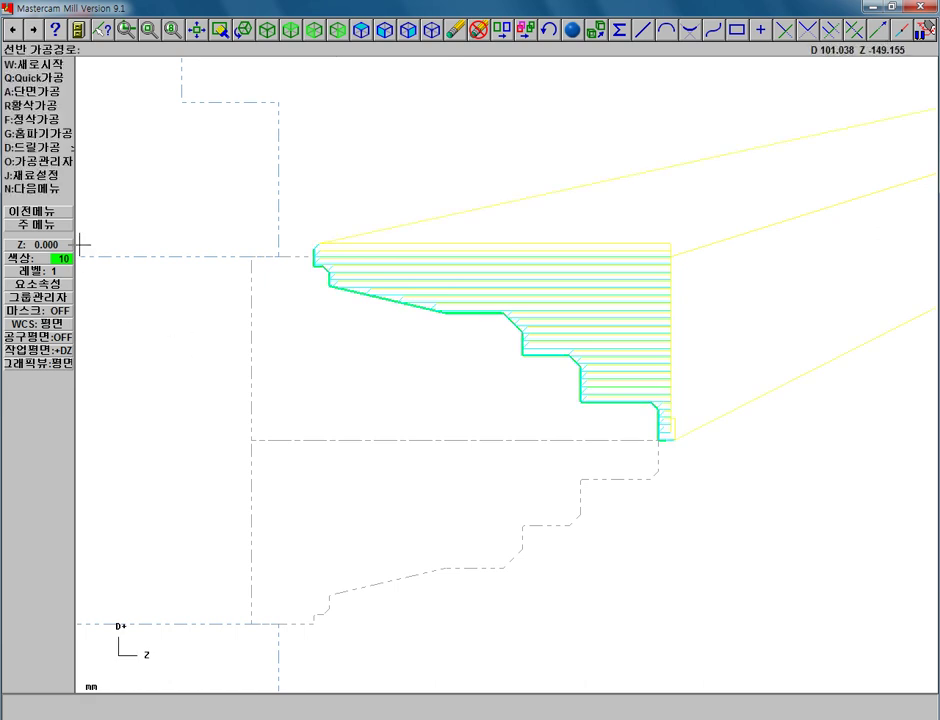
- Select all operations in the Operations Manager and launch solid Verify with accepted settings
click(55, 172)
click(562, 258)
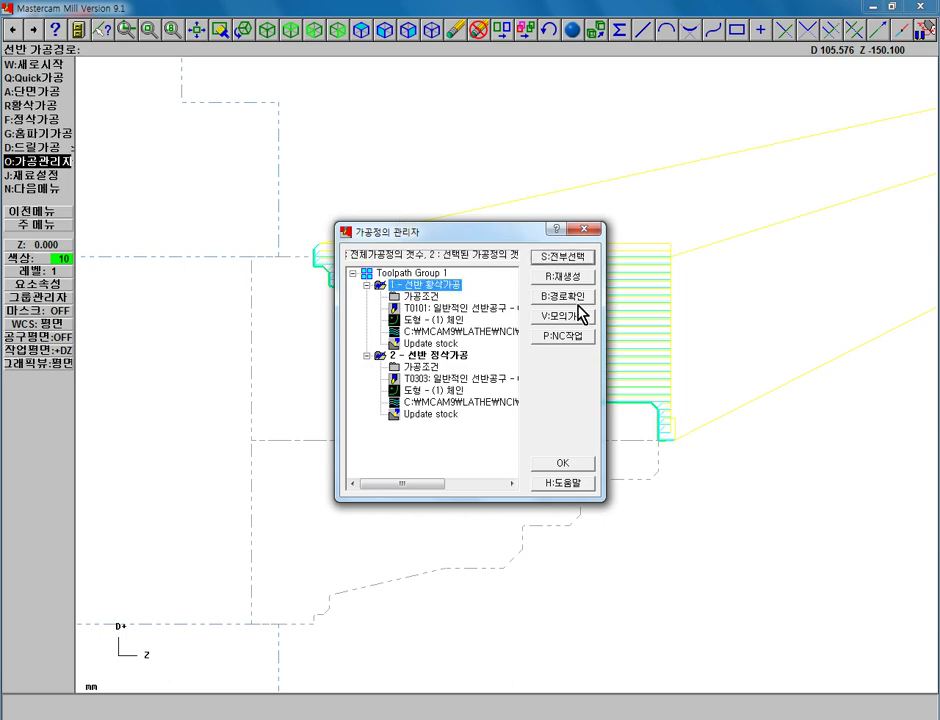
click(575, 322)
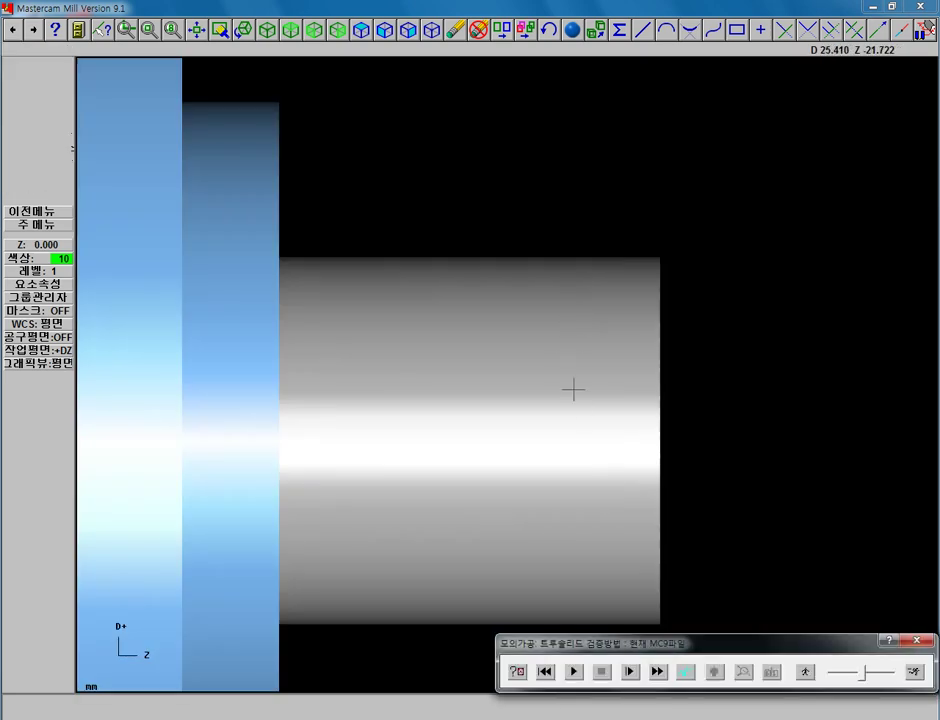
click(517, 673)
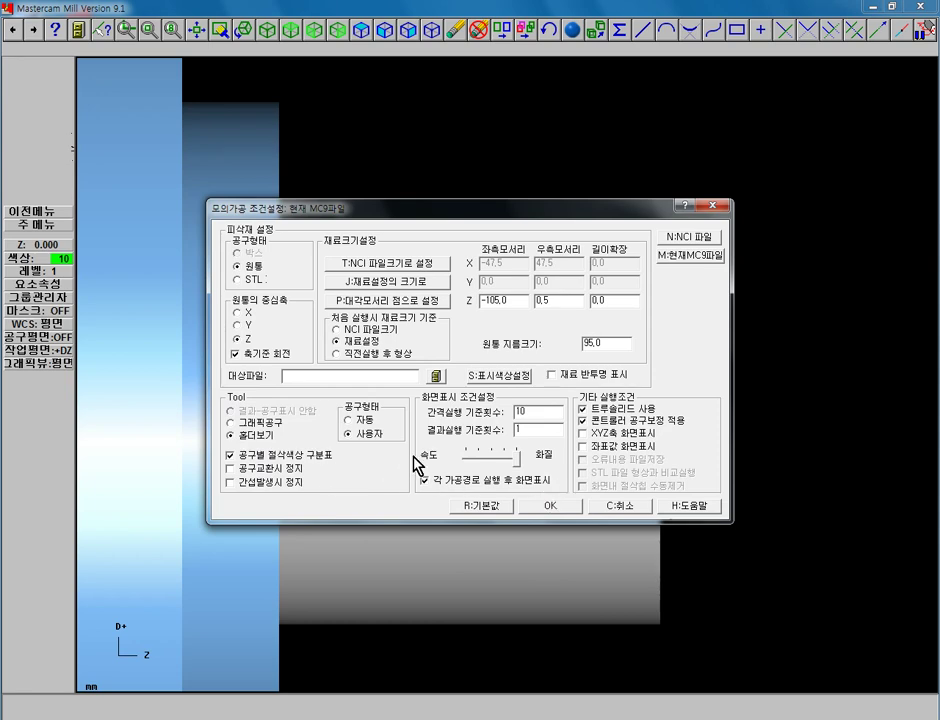
click(535, 512)
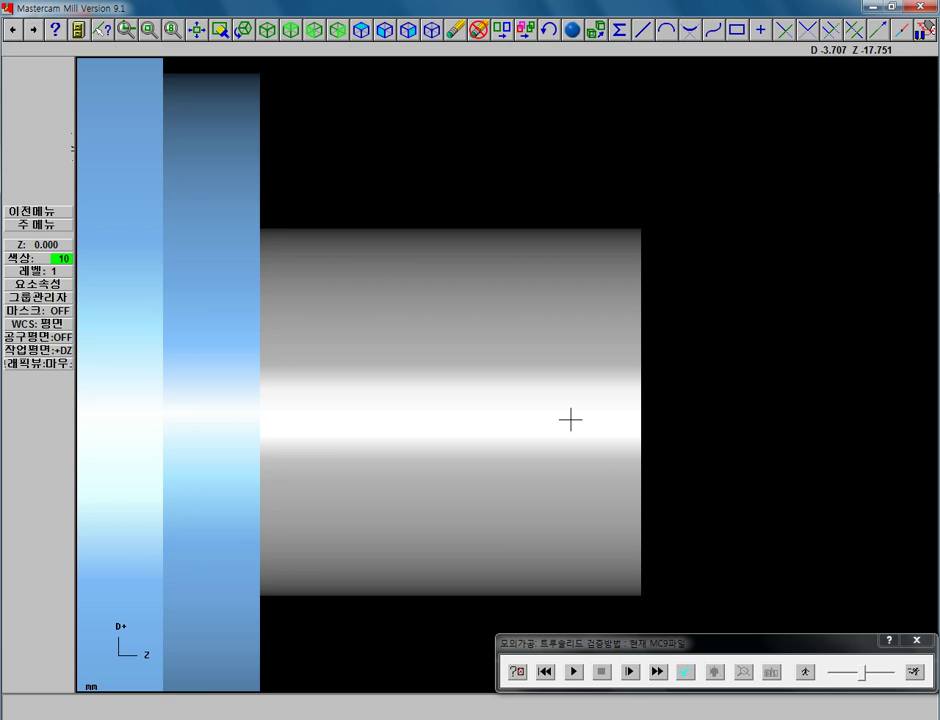
- Rotate the stock into an angled 3D view, slow the simulation speed and start playback
click(570, 420)
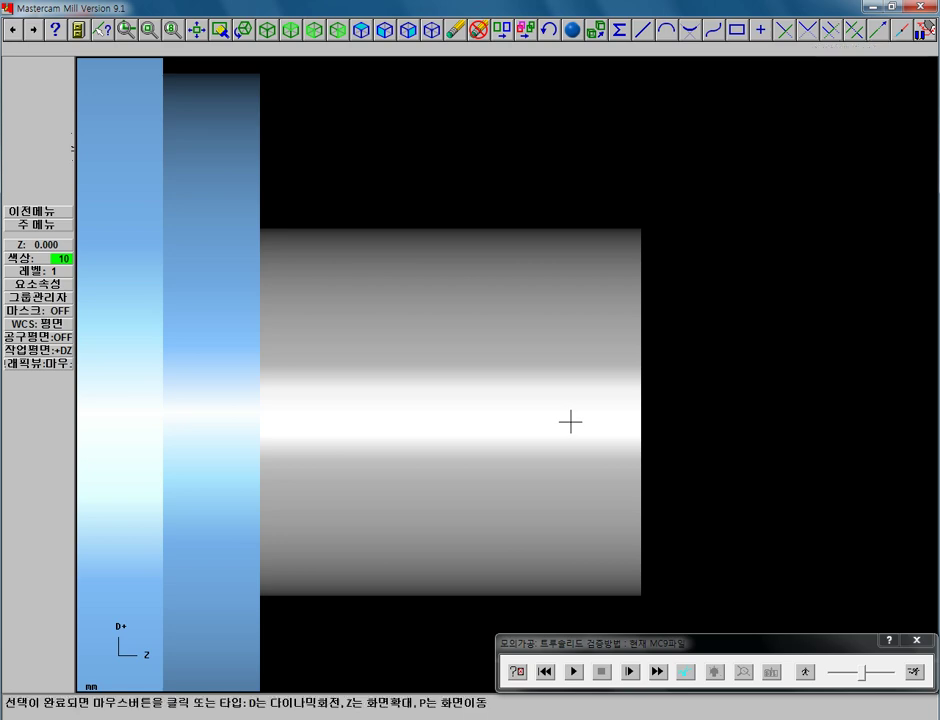
click(598, 428)
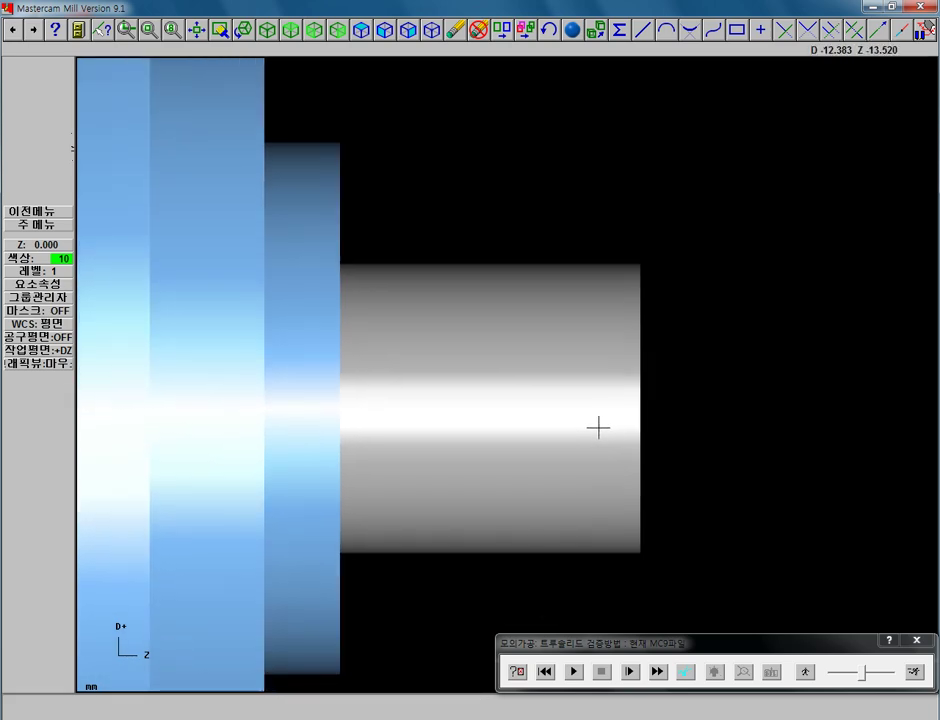
click(591, 426)
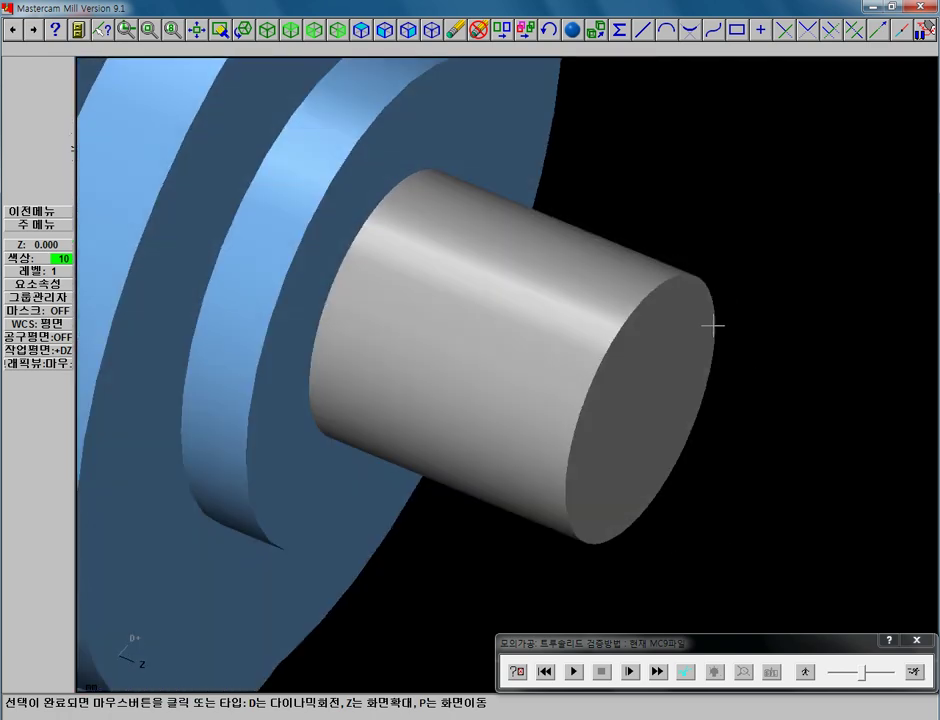
click(654, 319)
click(654, 319)
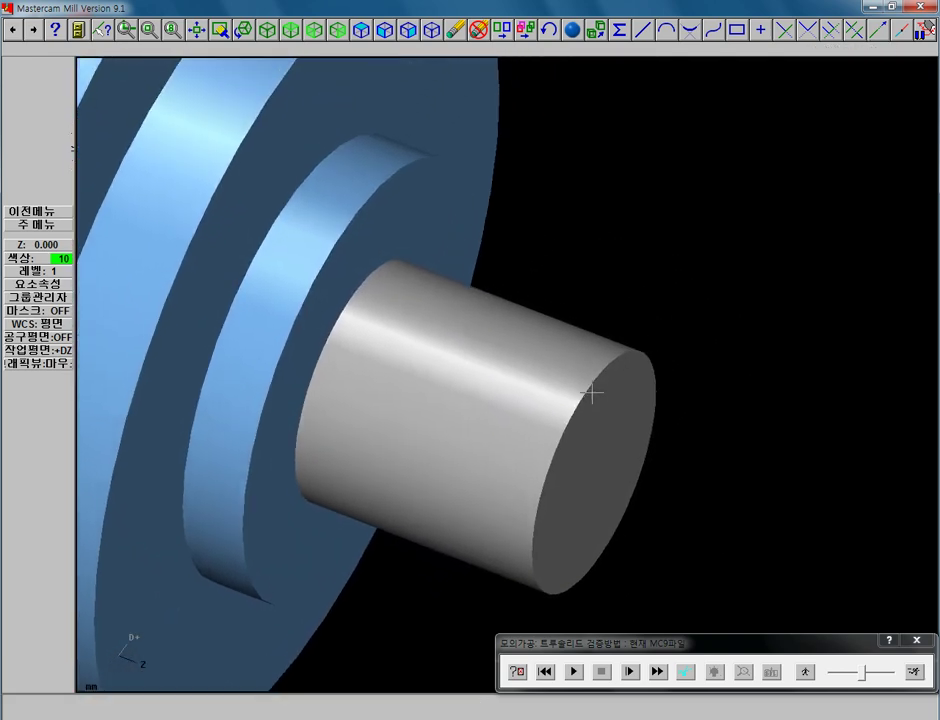
drag(865, 677, 840, 678)
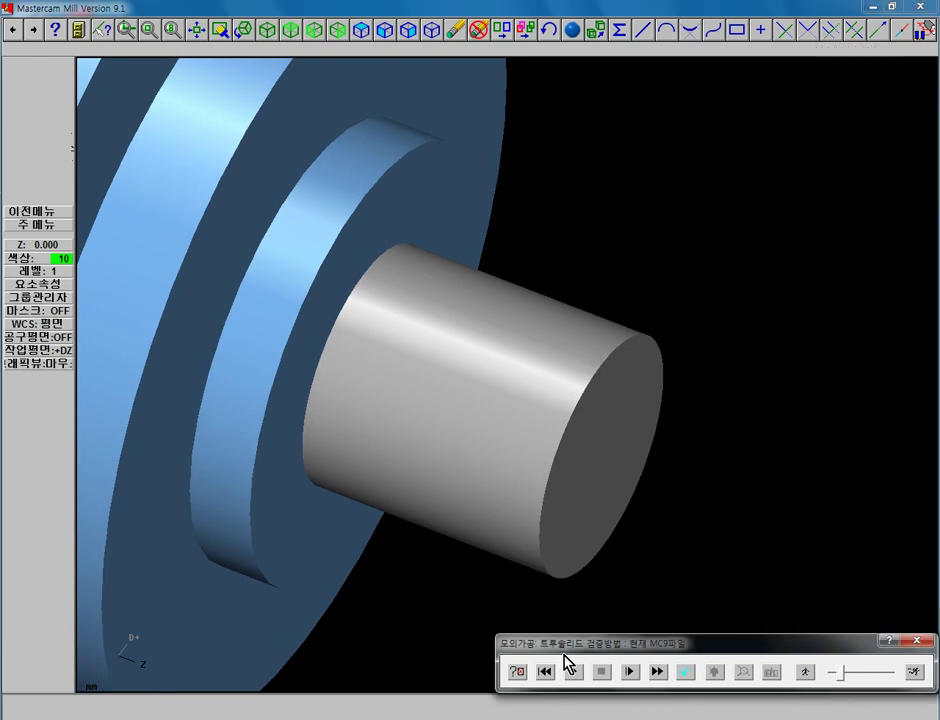
click(573, 676)
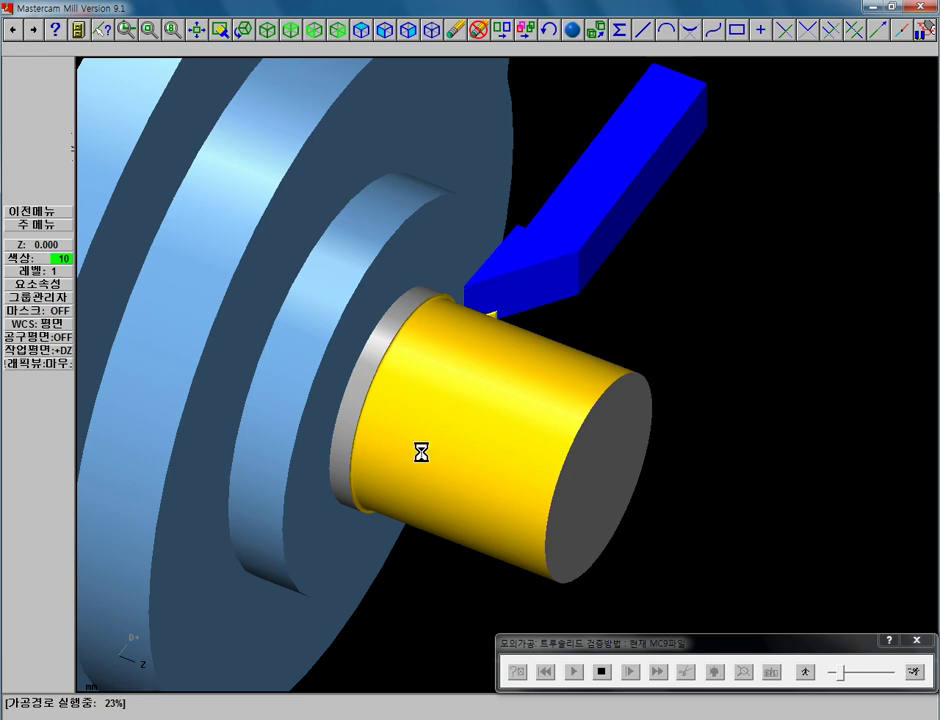
- Dynamically rotate the running verify simulation to a tilted view of the stock and turning tool
click(457, 445)
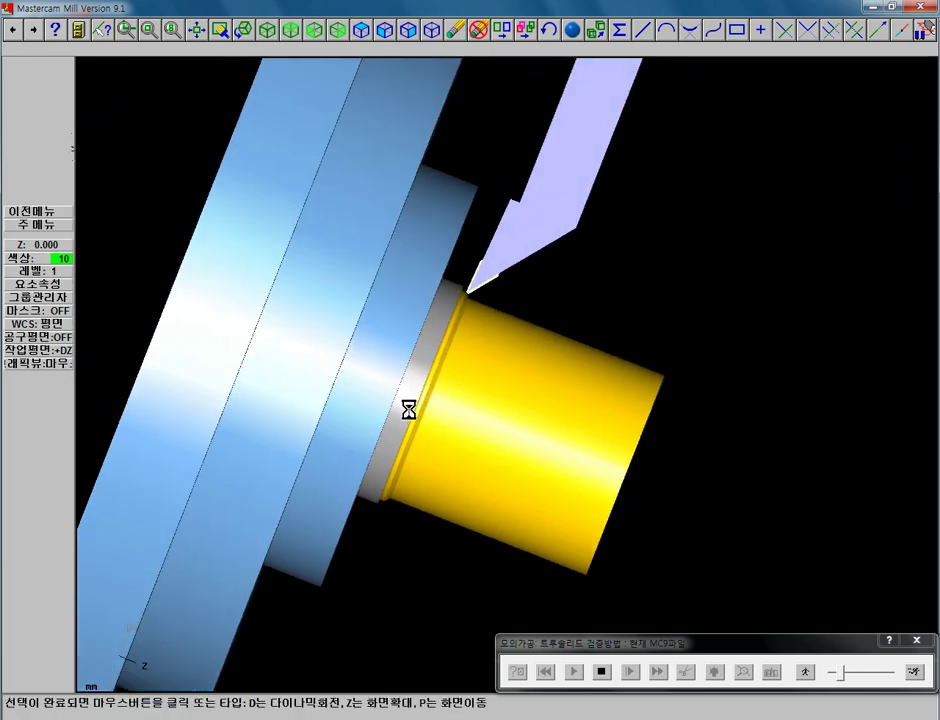
click(533, 434)
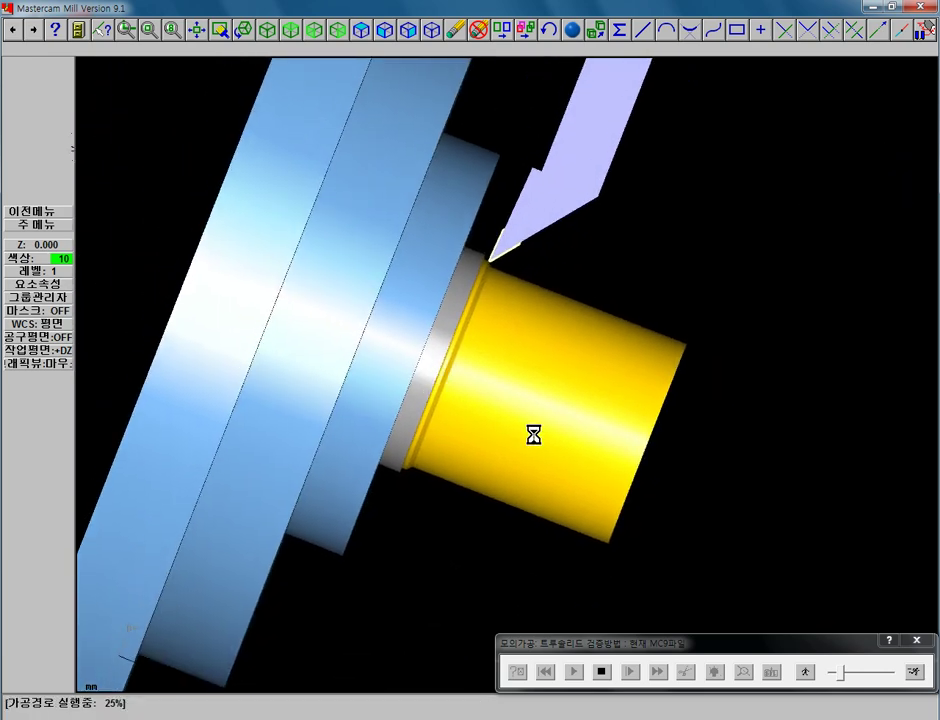
click(533, 434)
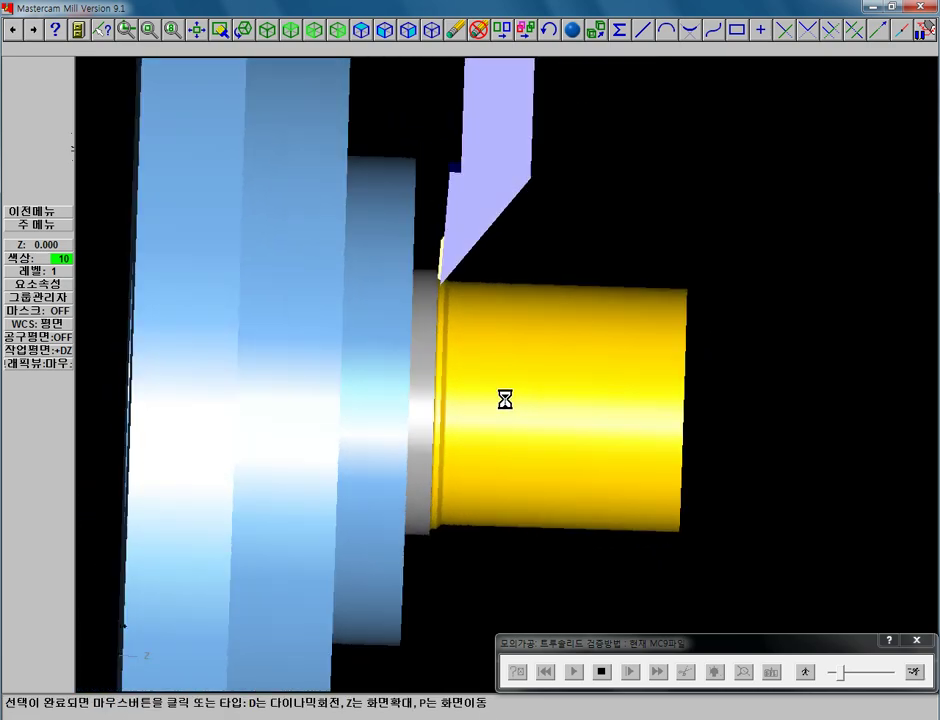
click(409, 415)
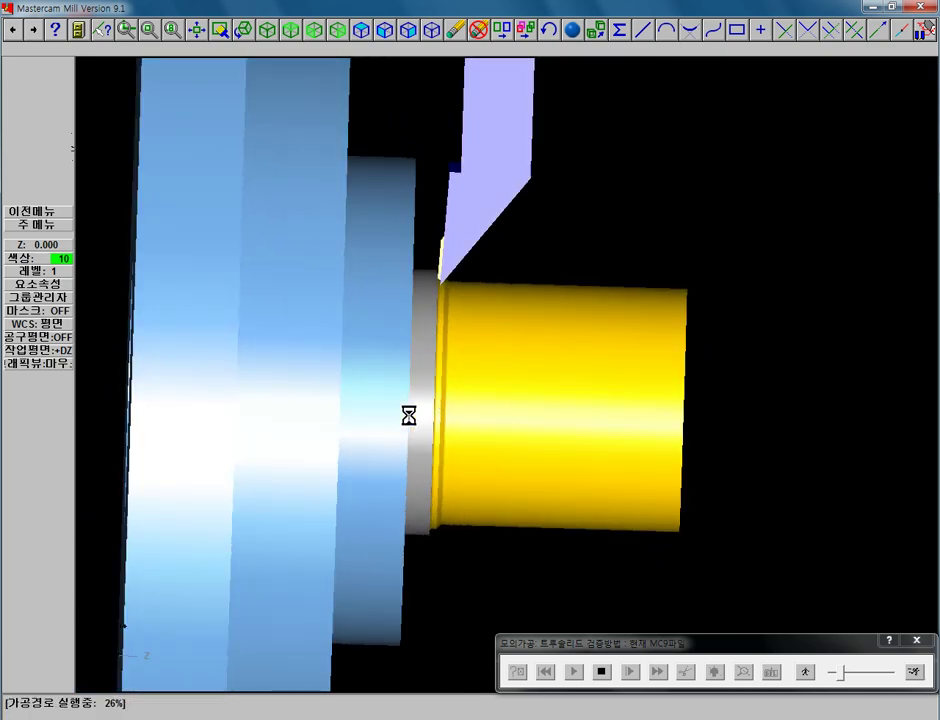
click(409, 415)
click(462, 413)
click(486, 425)
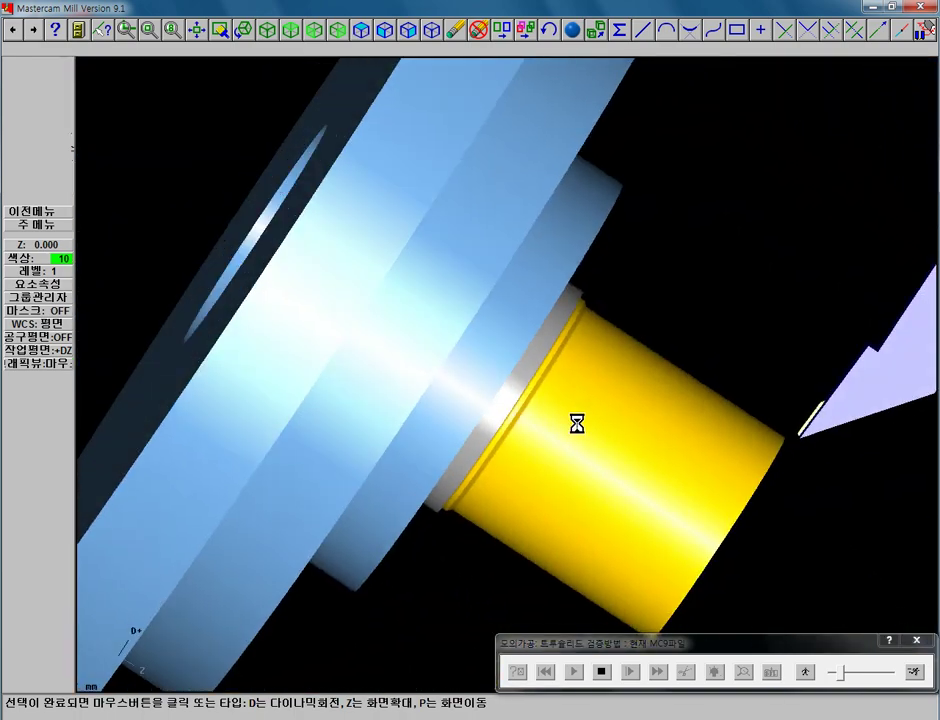
click(598, 447)
click(600, 450)
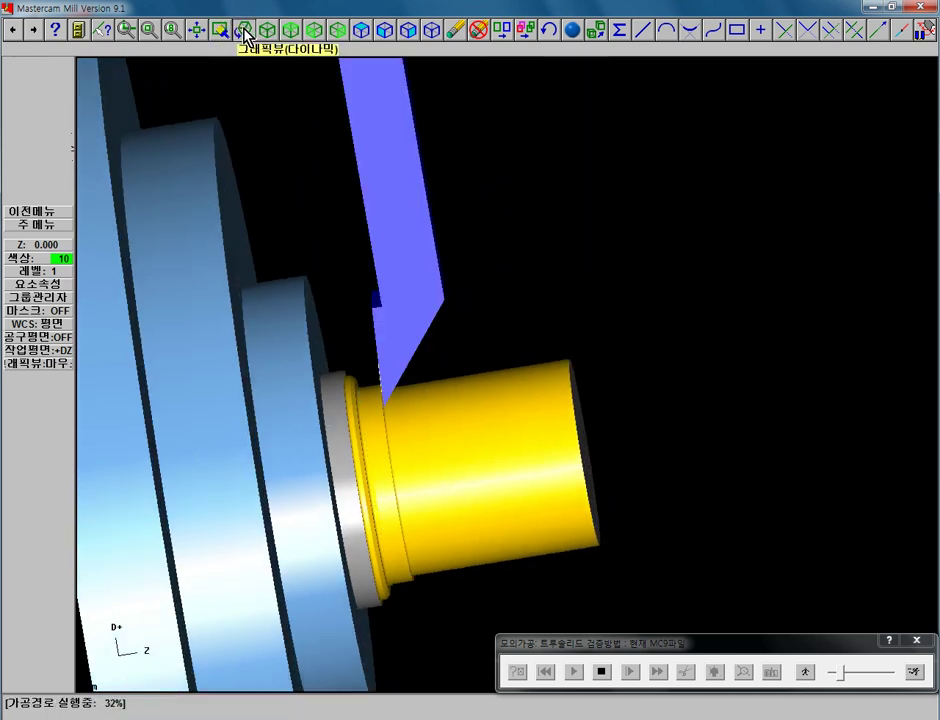
click(510, 474)
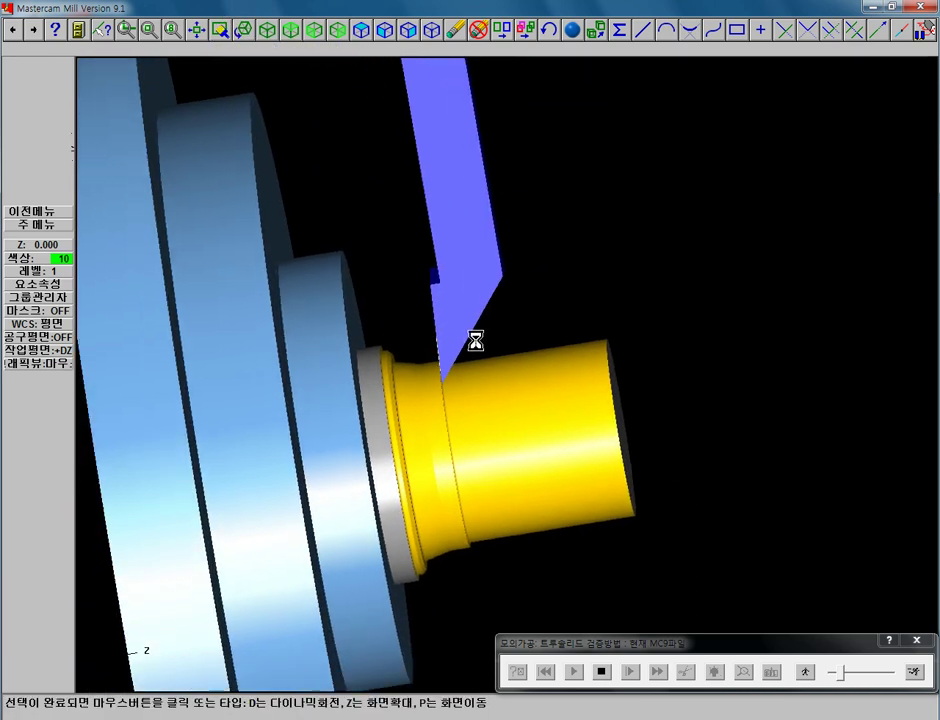
click(476, 340)
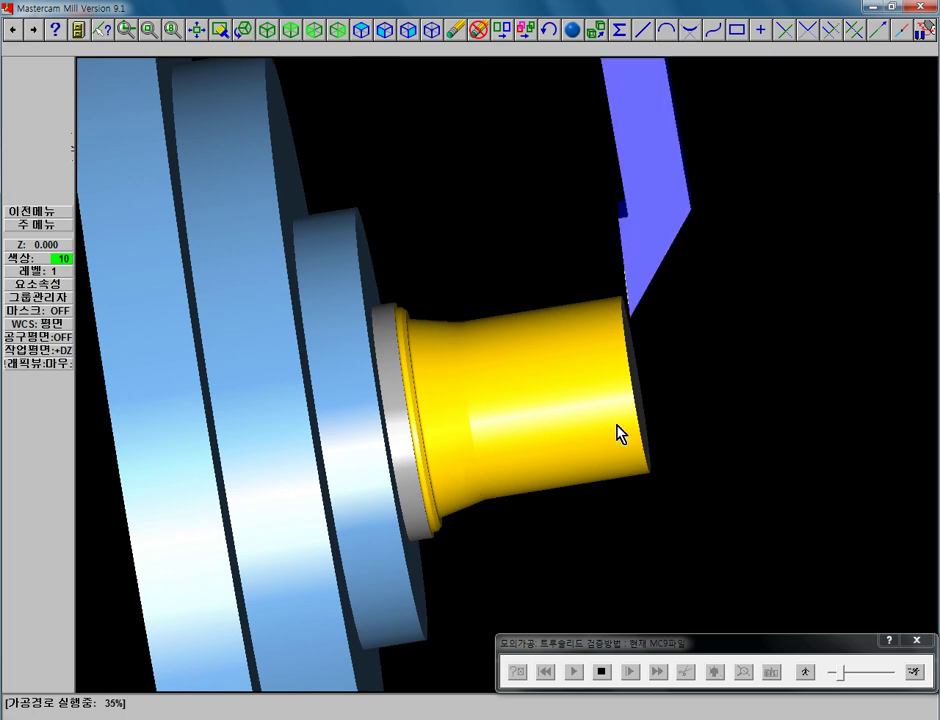
- Re-rotate the verify view through the right-click view menu and resume the simulation
click(655, 420)
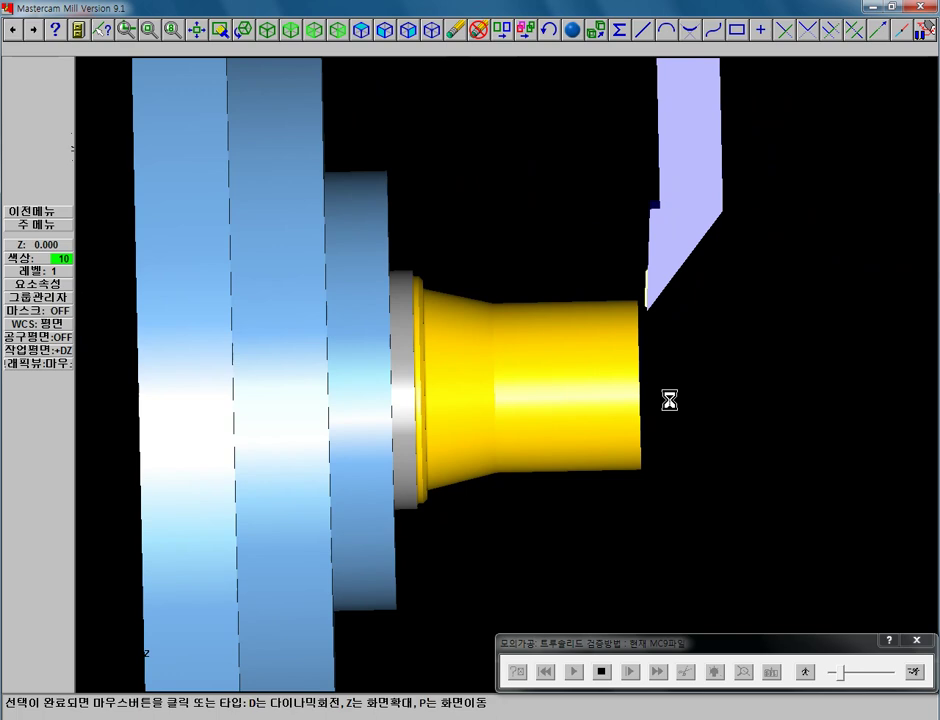
click(667, 399)
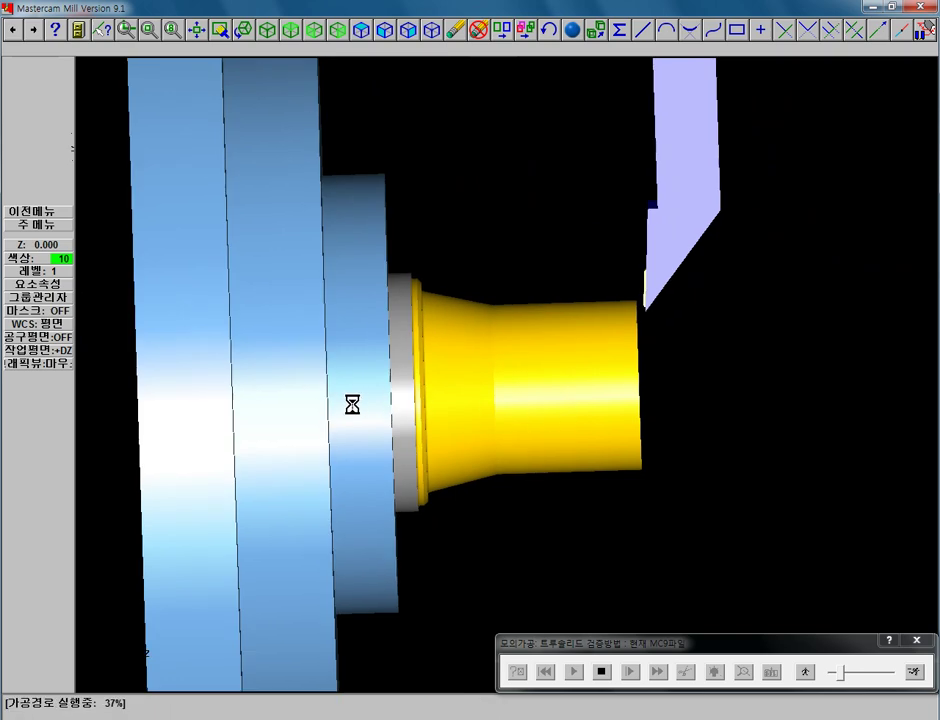
click(357, 399)
click(409, 404)
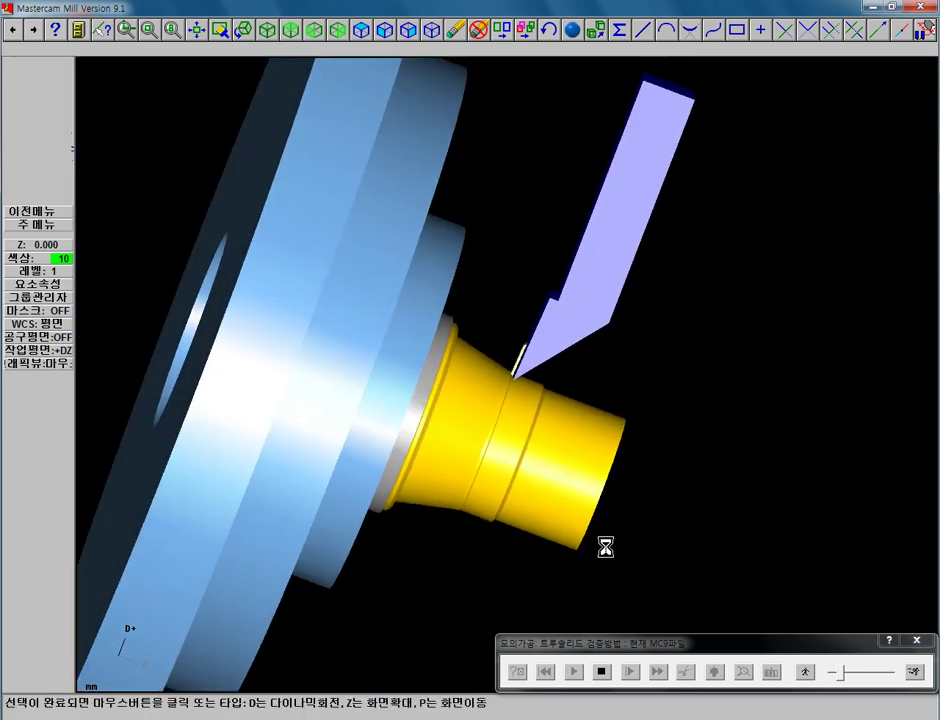
click(556, 487)
right_click(555, 483)
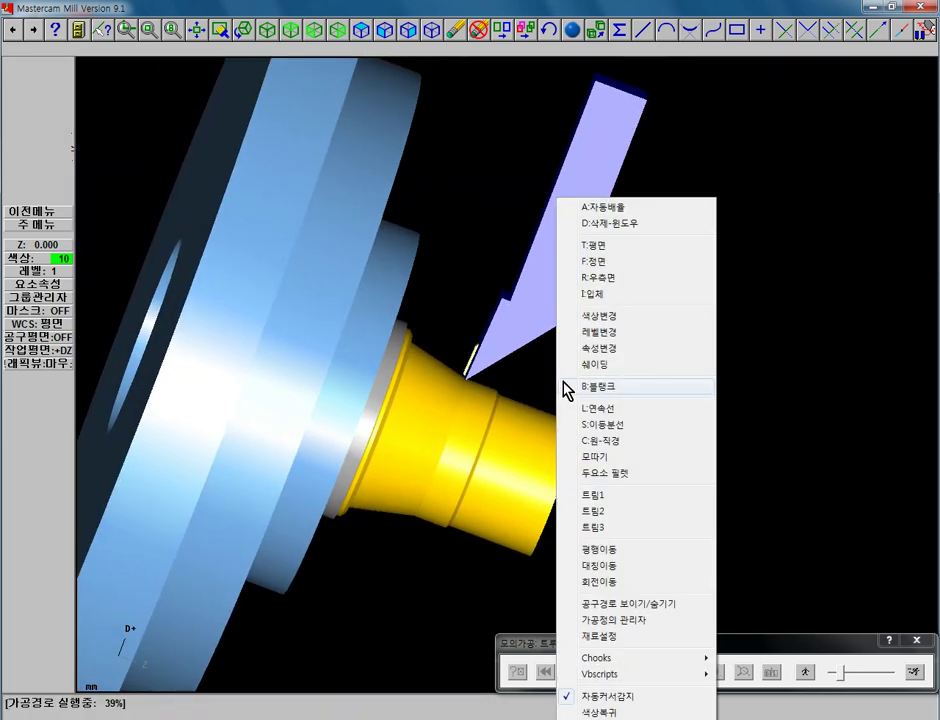
click(873, 374)
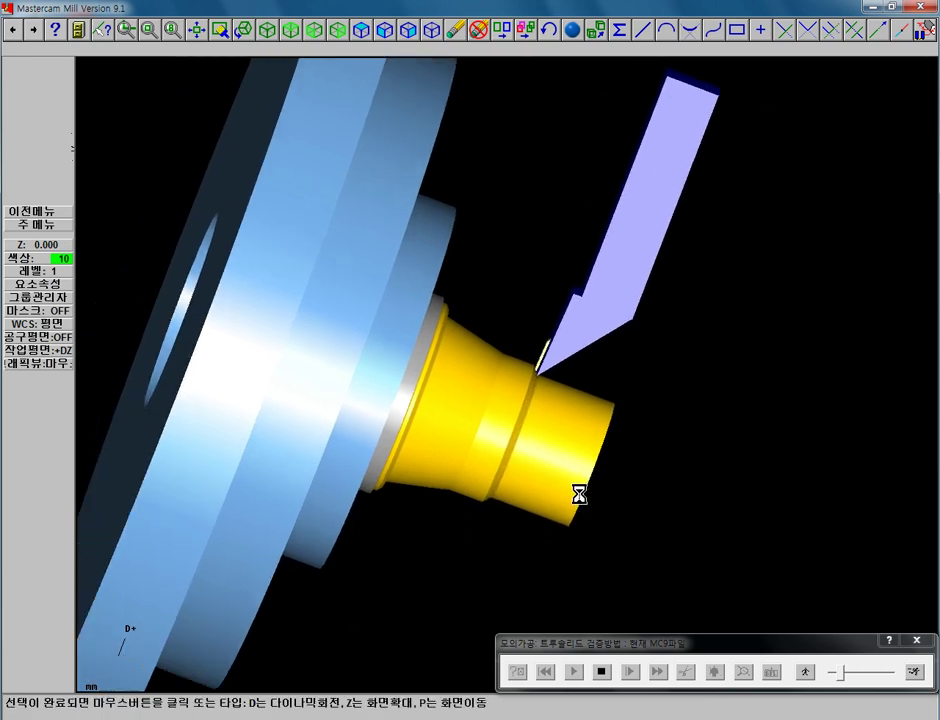
click(620, 482)
click(627, 478)
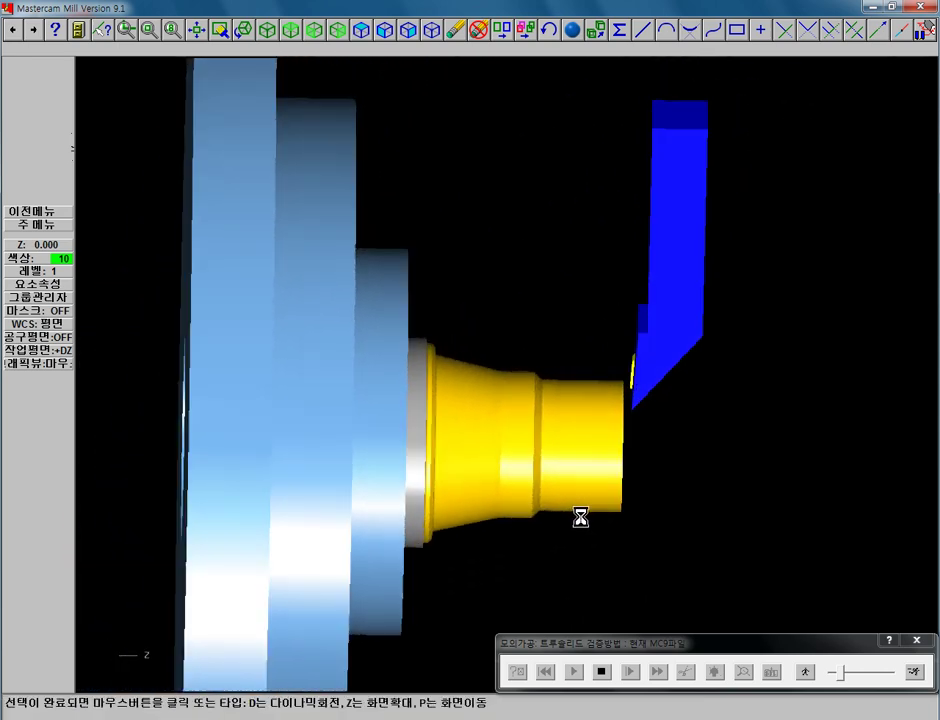
click(640, 508)
click(795, 485)
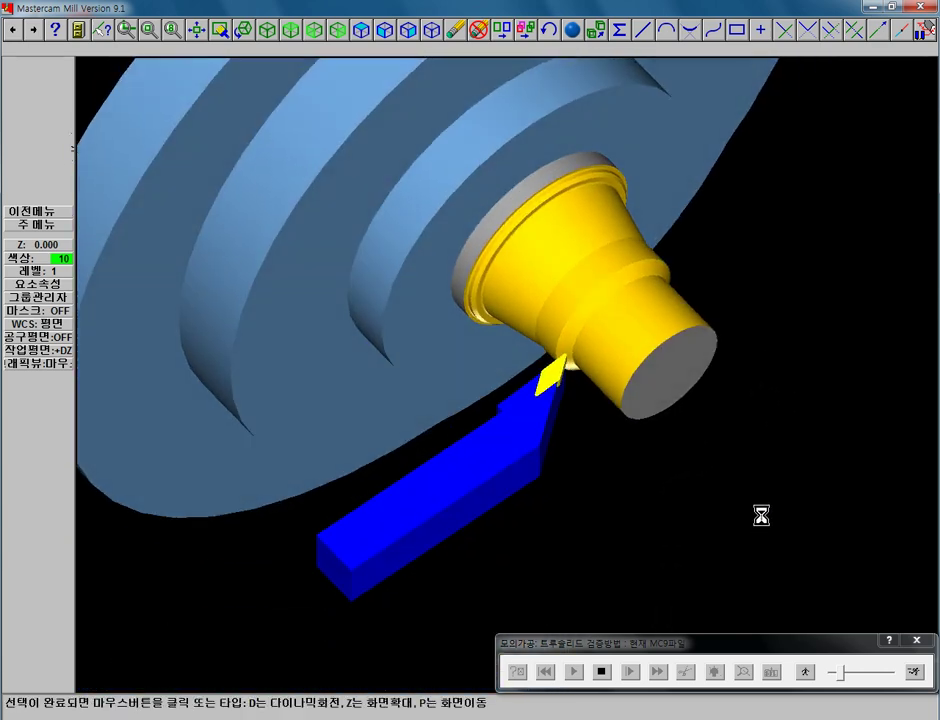
- Tilt, zoom and recentre the verify view while the shaft is cut to completion
click(761, 415)
click(761, 415)
click(686, 425)
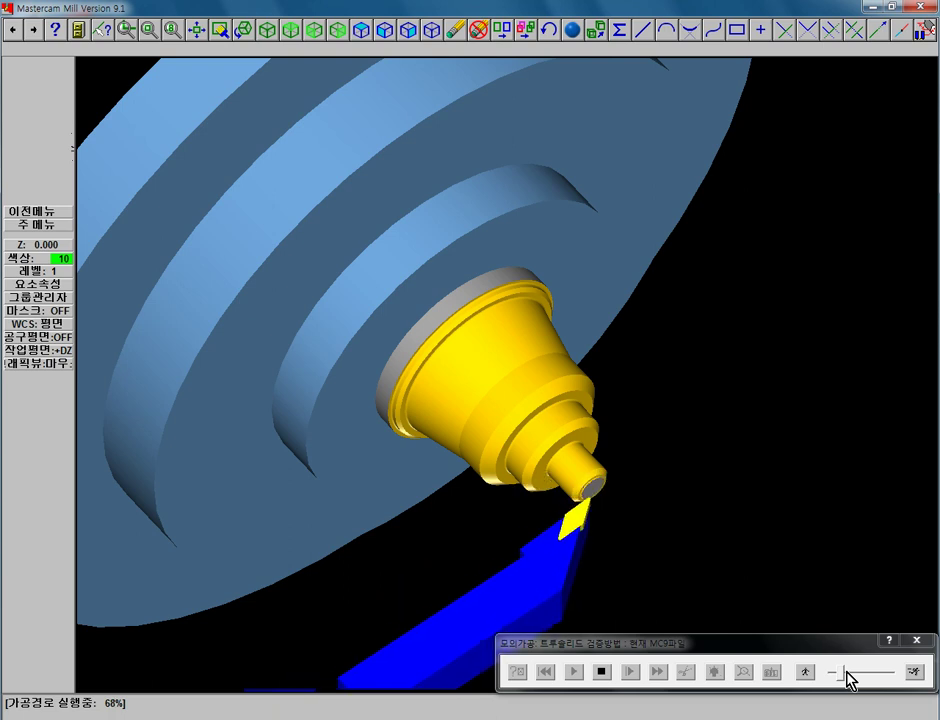
scroll(594, 504, up, 1)
scroll(620, 506, up, 1)
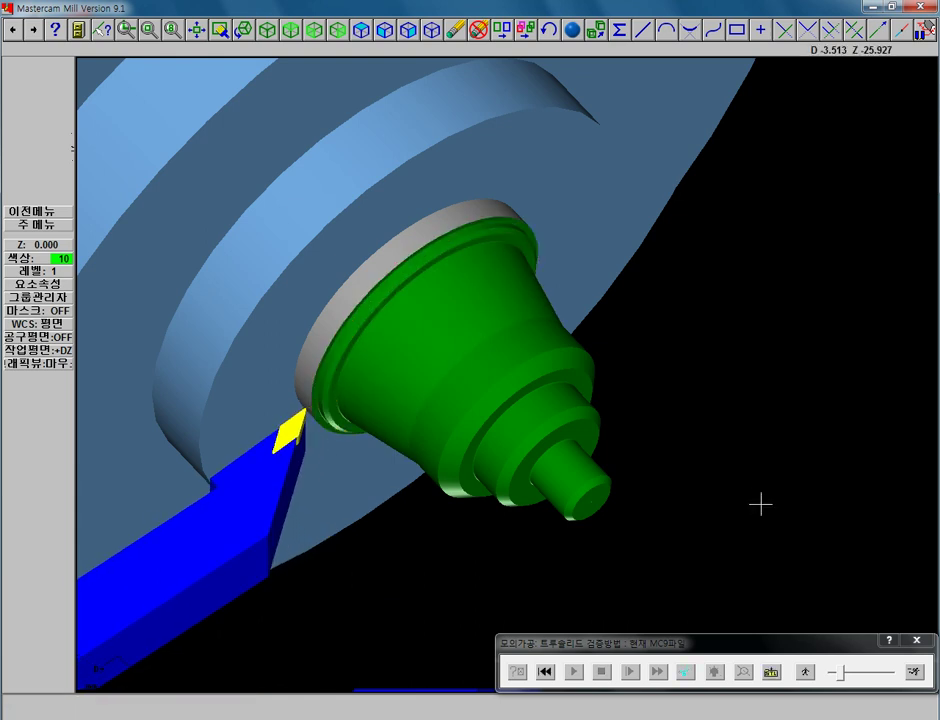
drag(608, 497, 655, 481)
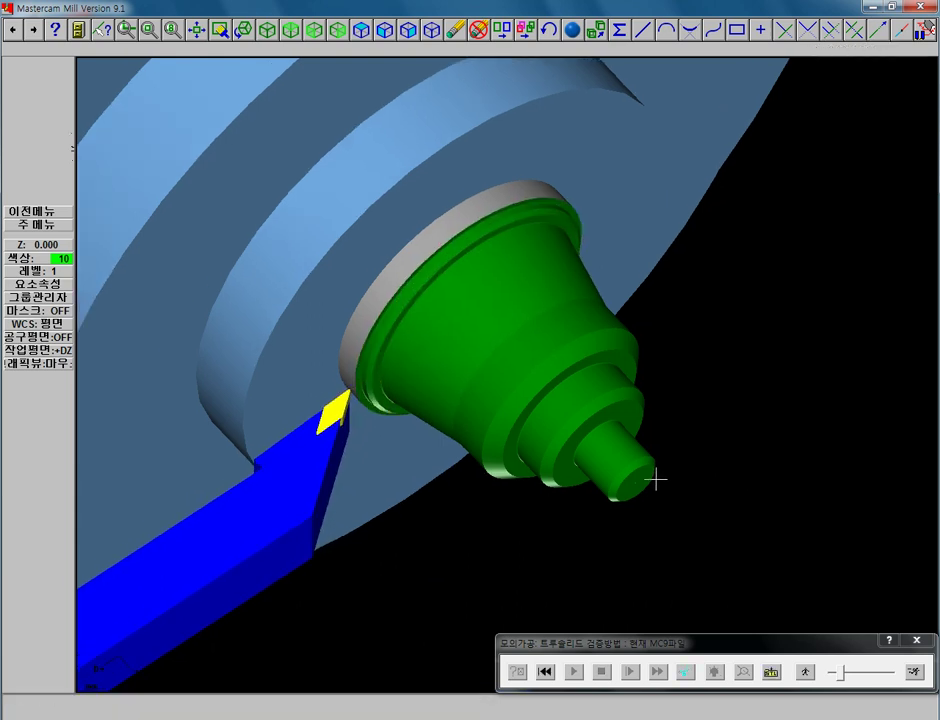
- Close Verify, post the turning operations to an NC file on the Desktop, and maximize the editor
click(916, 640)
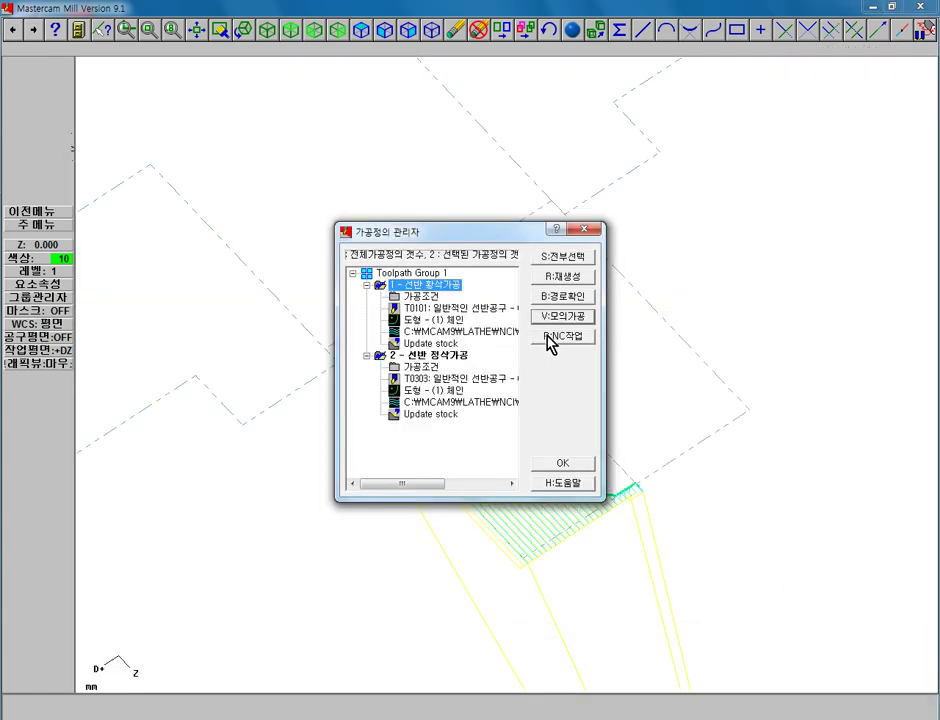
click(563, 336)
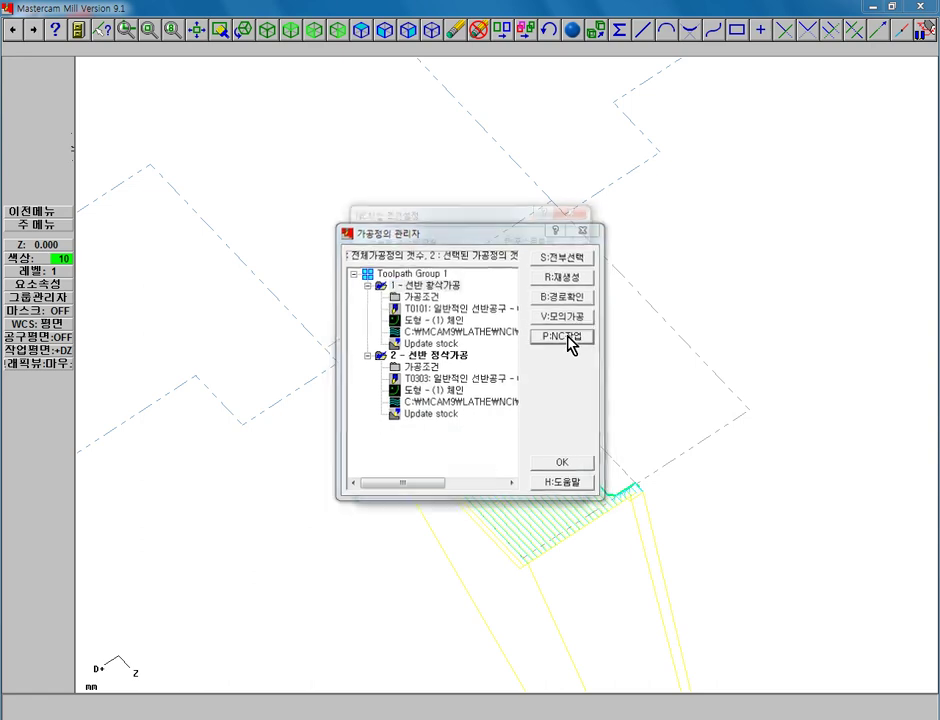
click(418, 499)
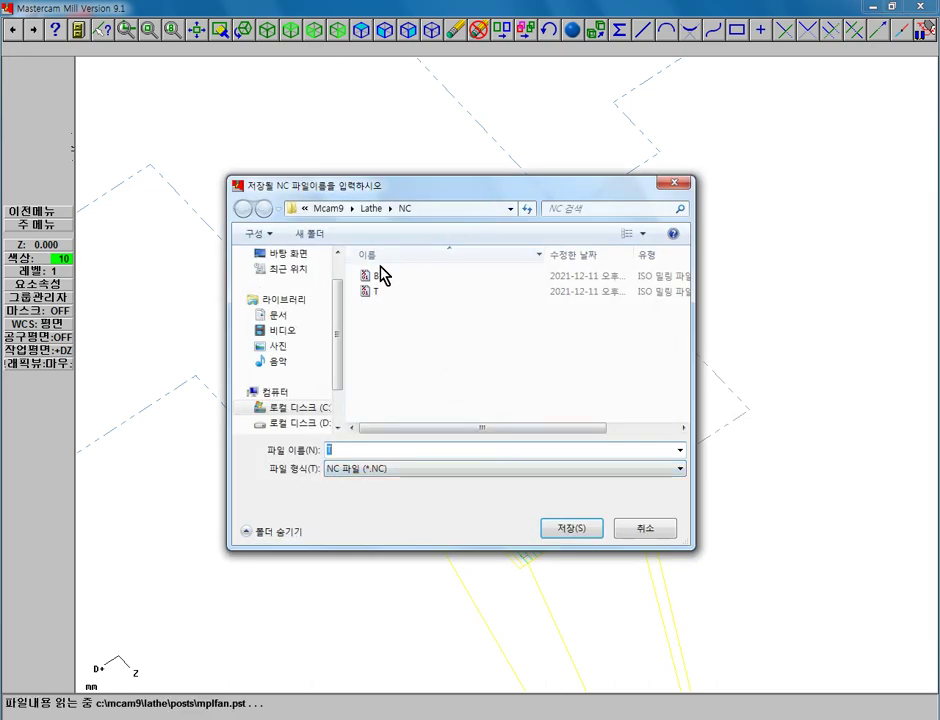
click(296, 255)
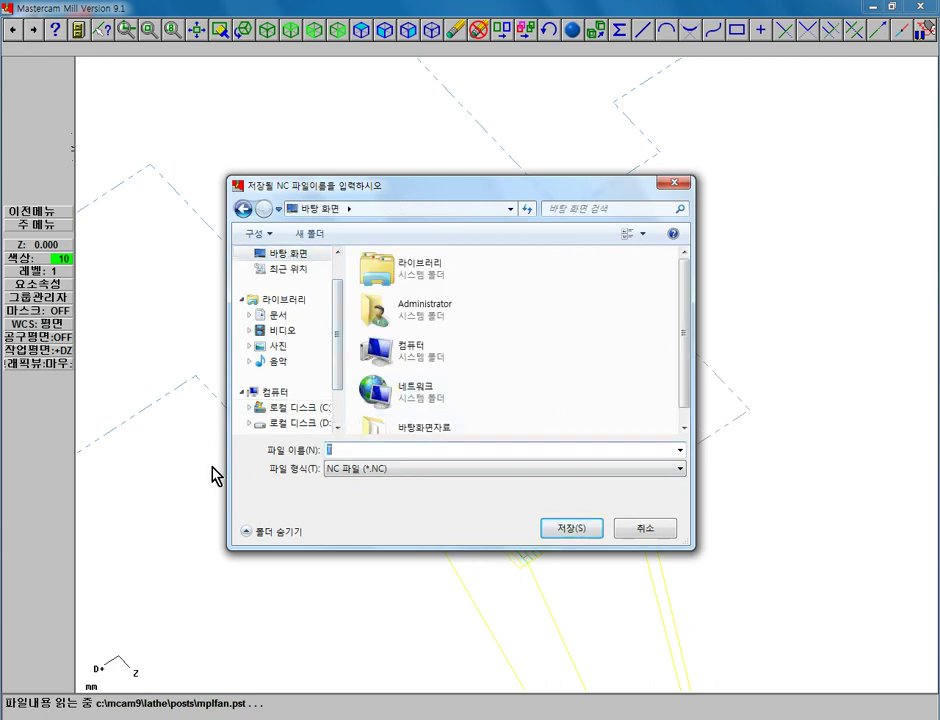
text(2022-04-)
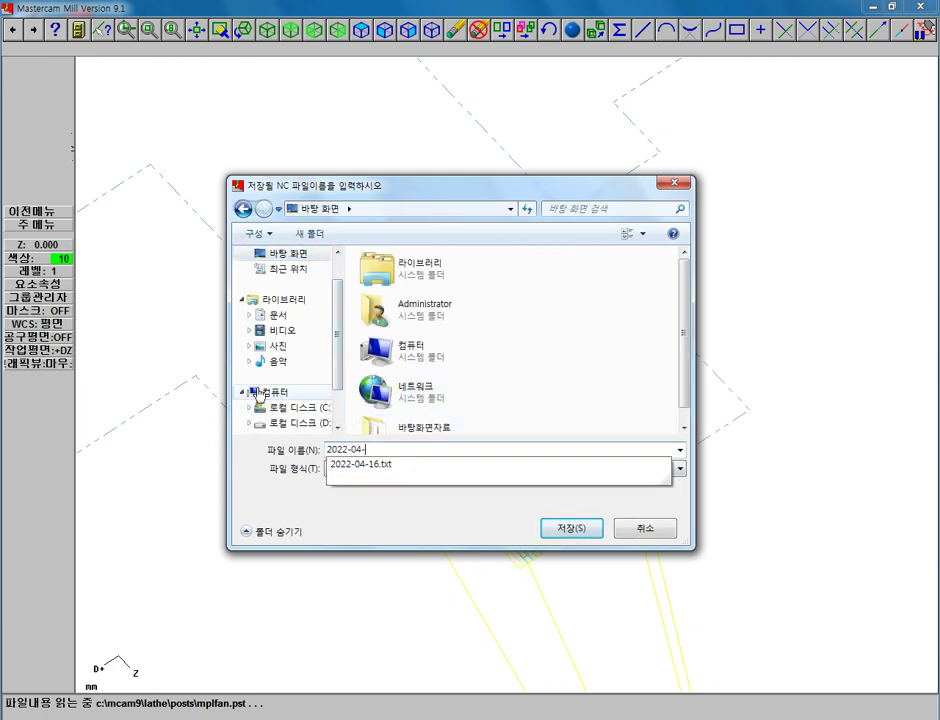
text(25)
key(Return)
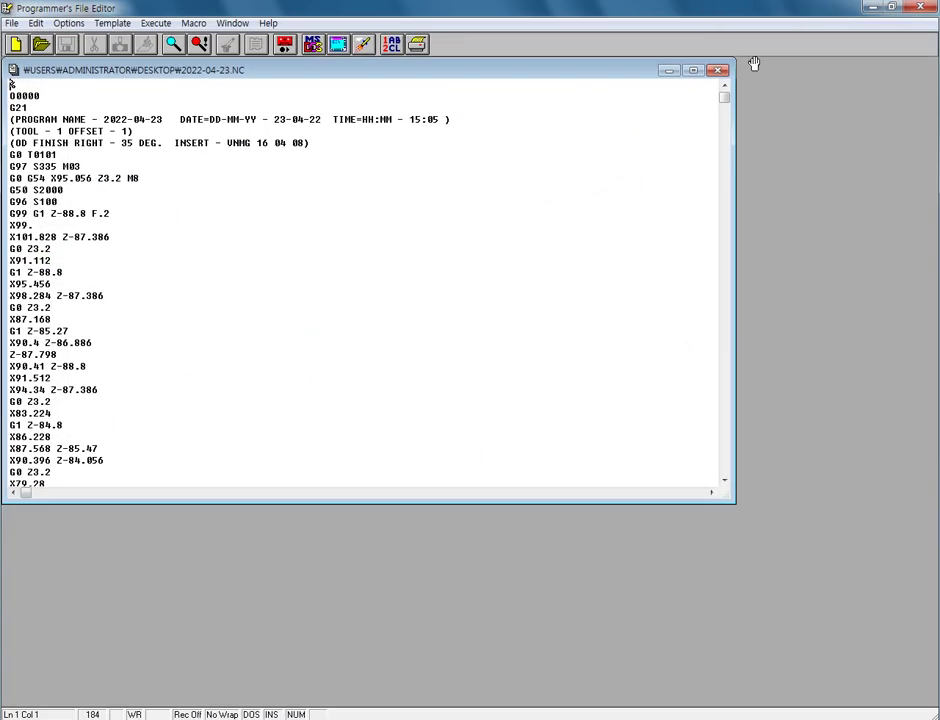
click(700, 70)
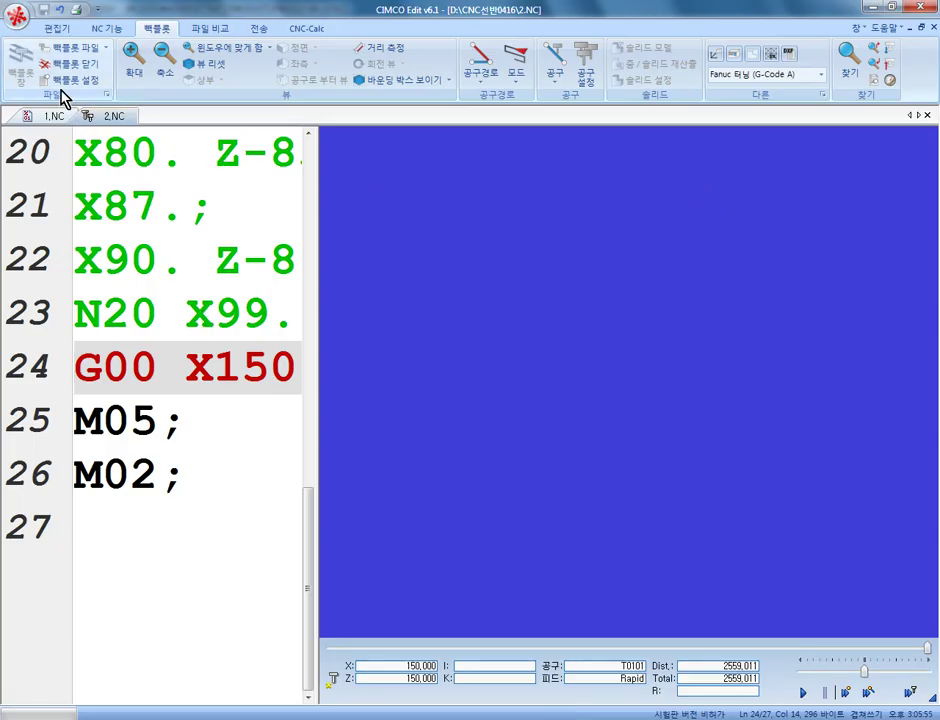
- Dismiss CIMCO Edit's crash report and e-mail sending error prompts
click(16, 15)
click(42, 75)
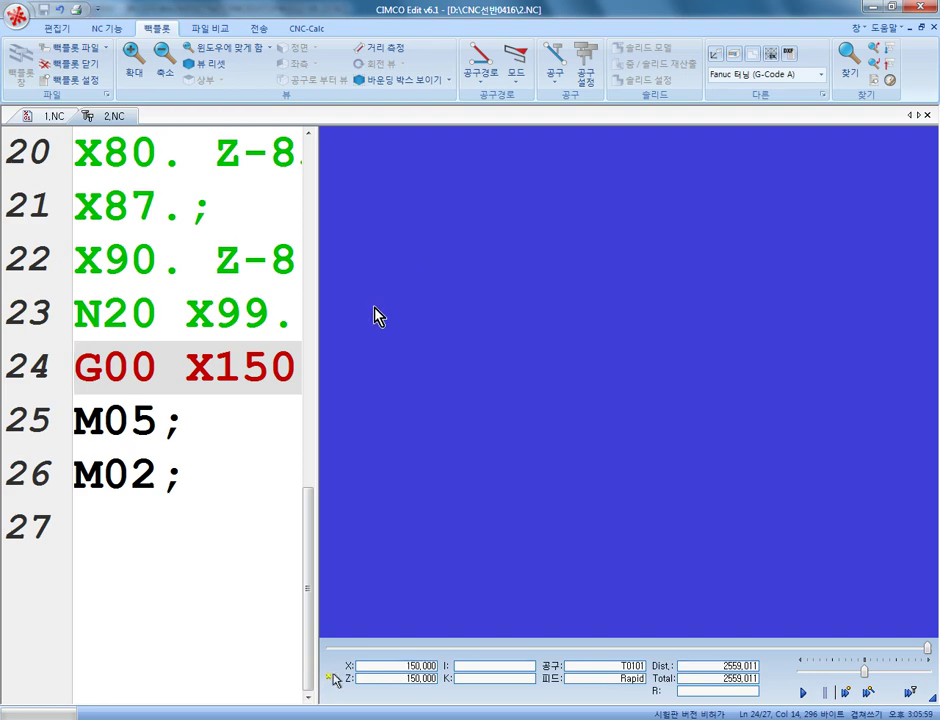
click(16, 15)
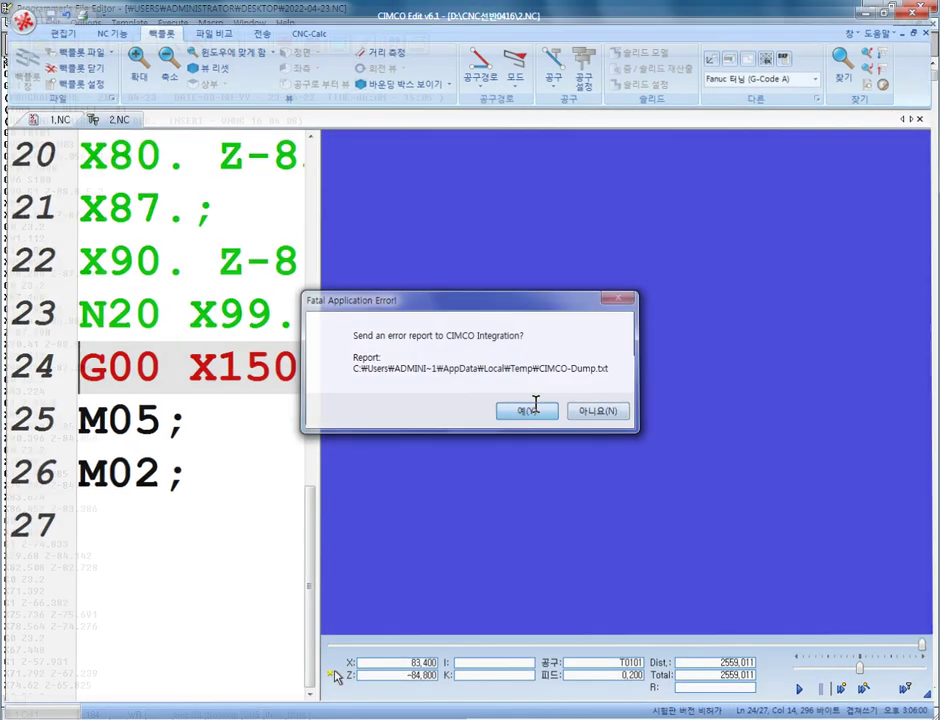
click(527, 411)
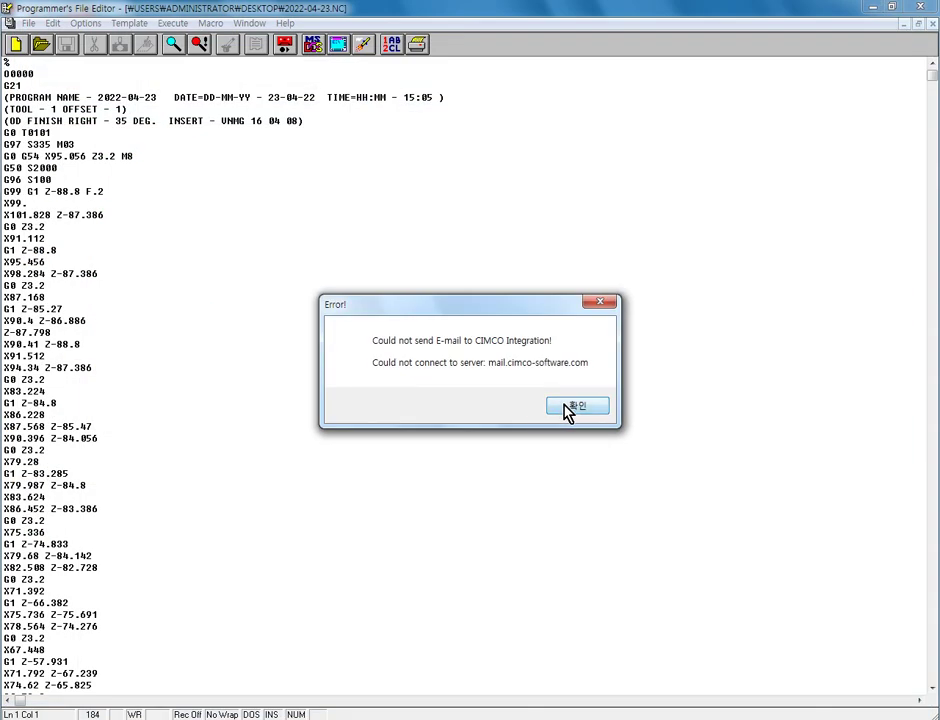
click(567, 410)
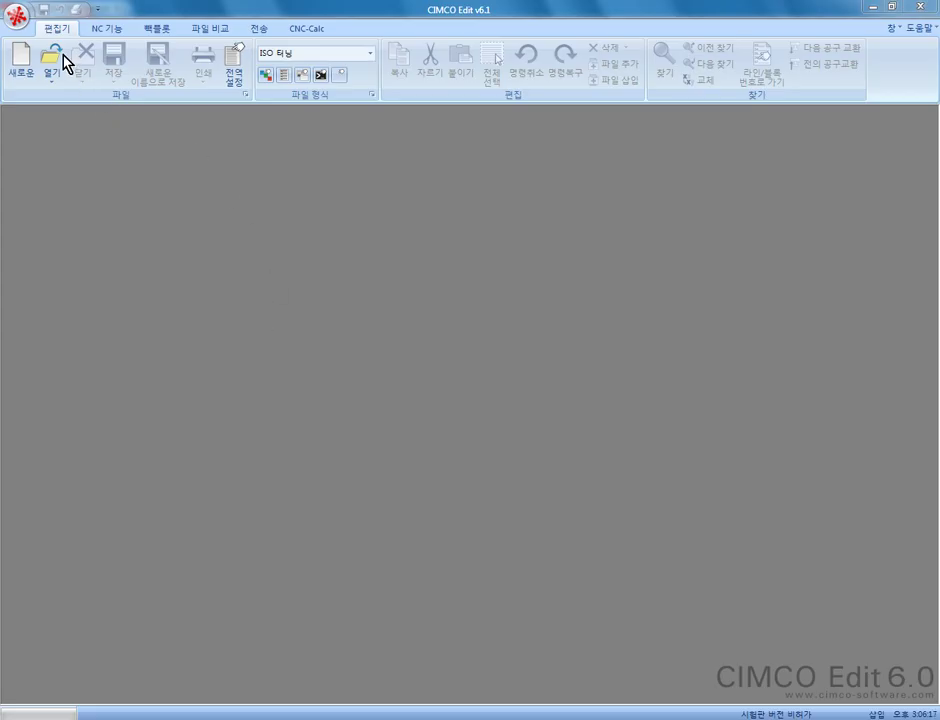
- Open the 2022-04-23 NC file from the Desktop with the file filter set to all files
click(63, 56)
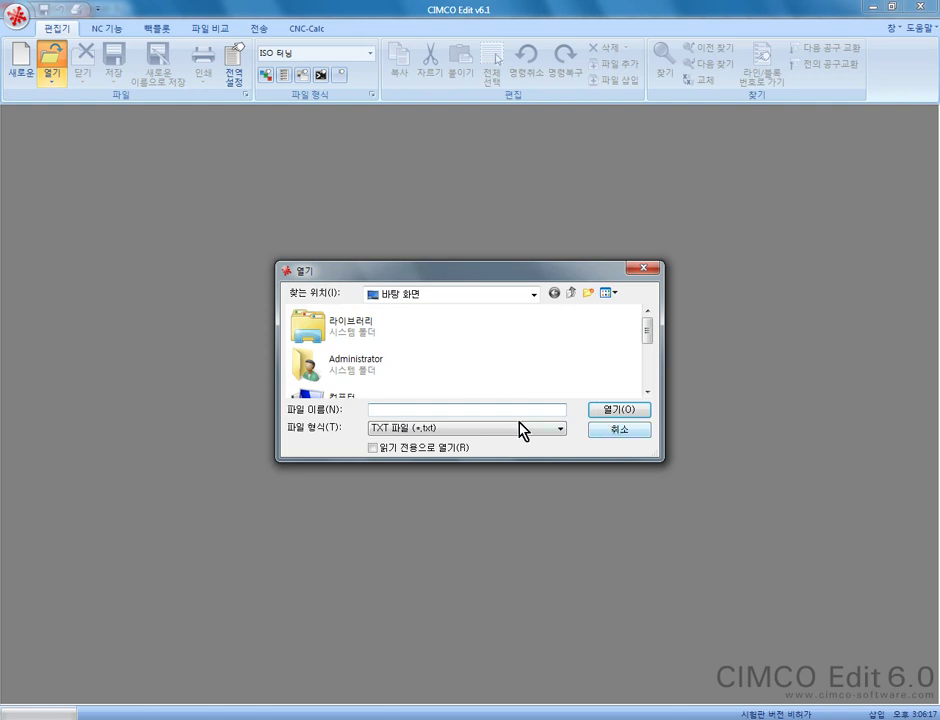
click(520, 430)
click(420, 486)
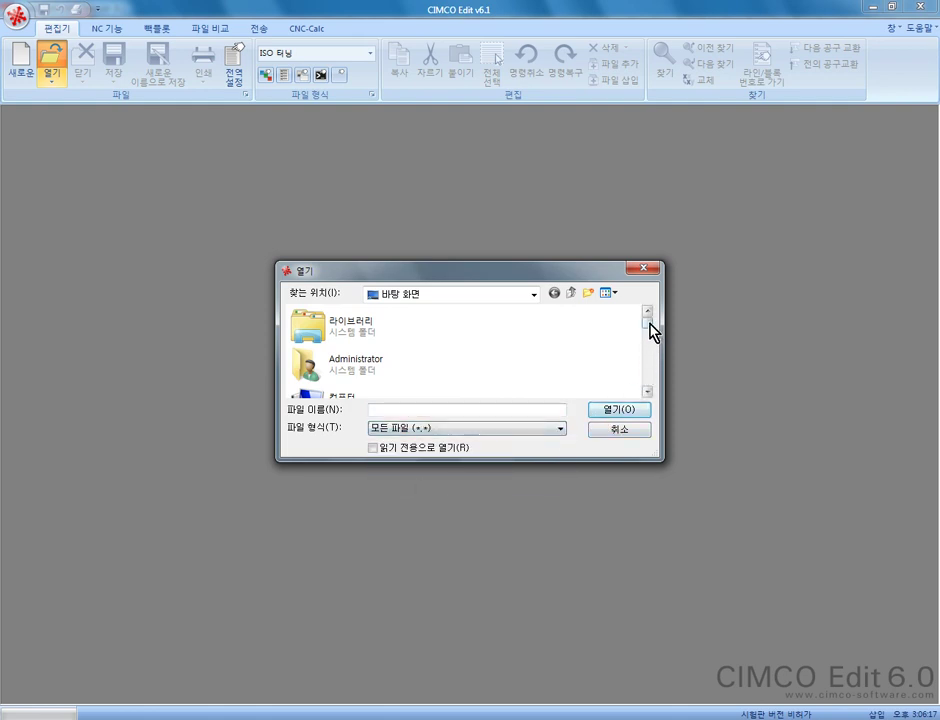
mouse_move(650, 330)
mouse_down()
mouse_move(652, 385)
mouse_move(608, 384)
mouse_up()
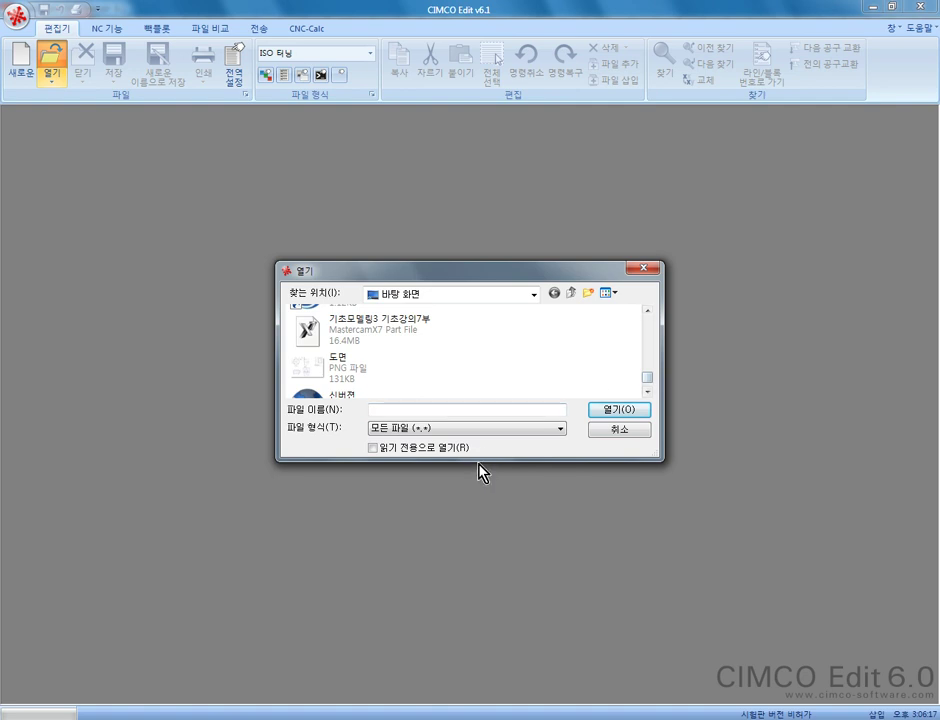
drag(480, 462, 480, 690)
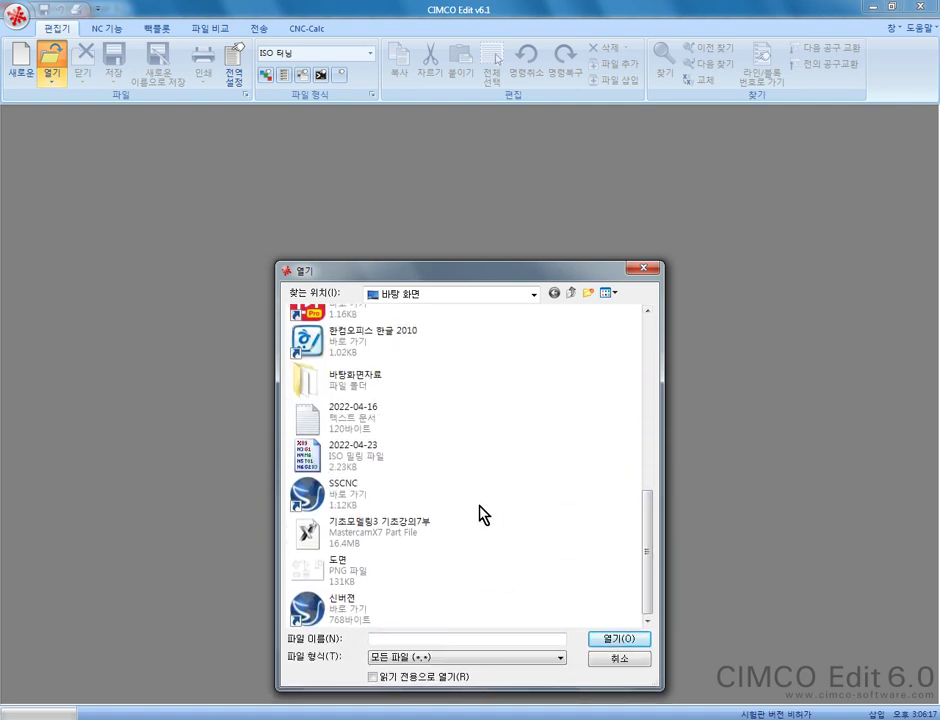
scroll(484, 514, up, 3)
scroll(482, 514, up, 2)
scroll(482, 514, up, 2)
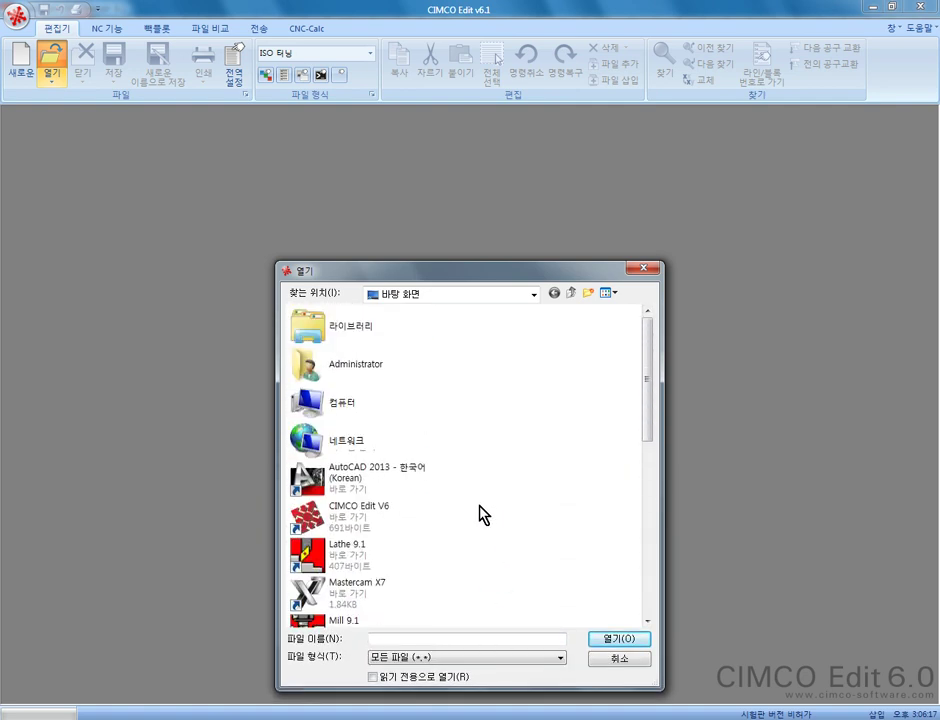
scroll(482, 514, down, 2)
scroll(482, 514, down, 1)
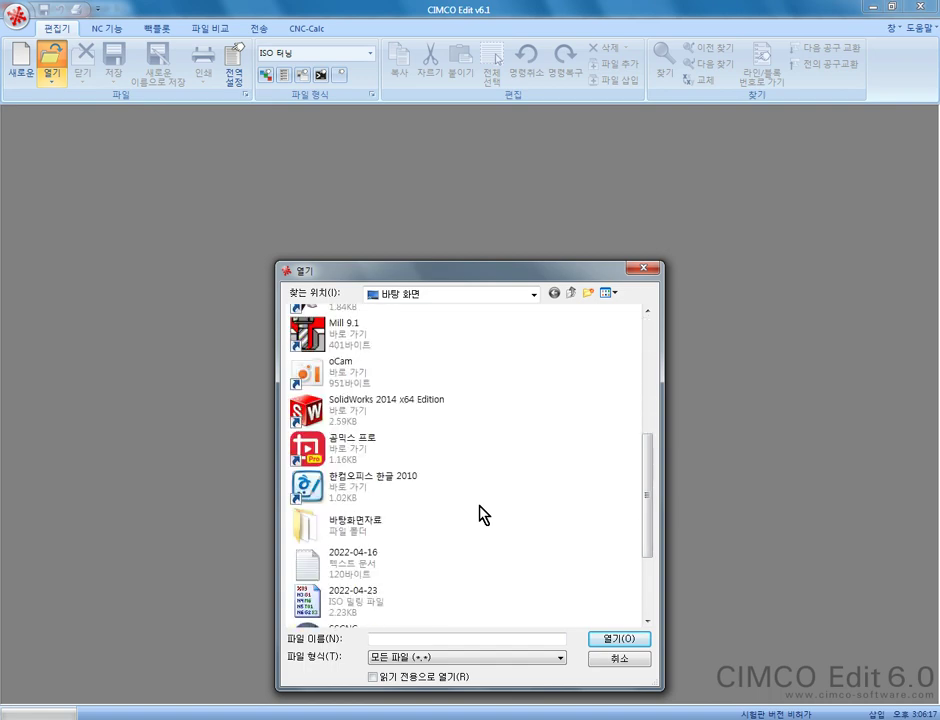
double_click(411, 606)
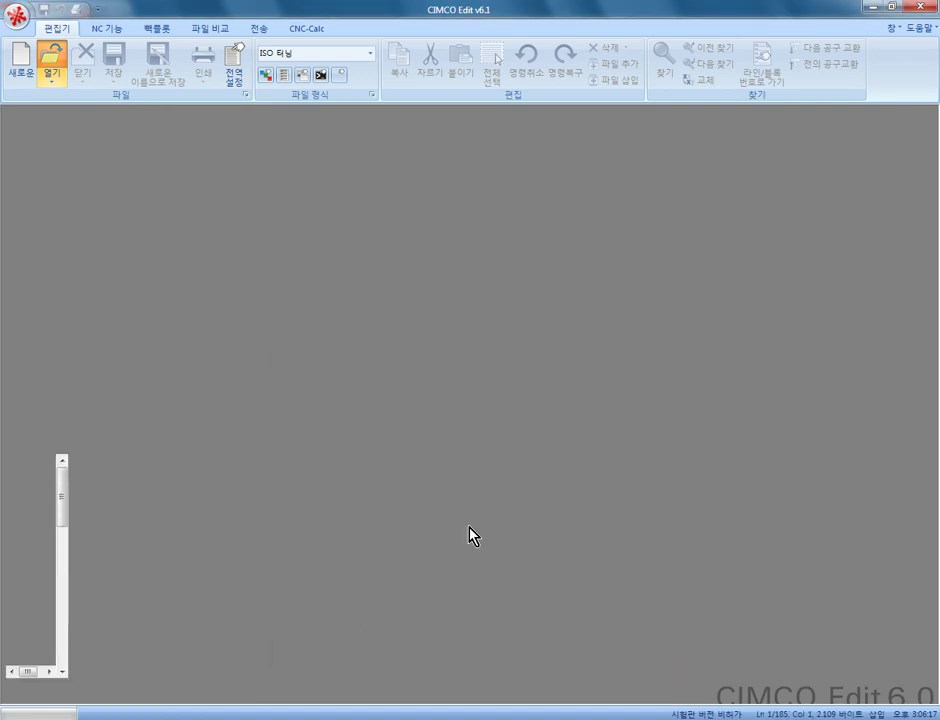
- Scroll through the NC program down to its closing lines
ctrl+scroll(432, 405, up, 2)
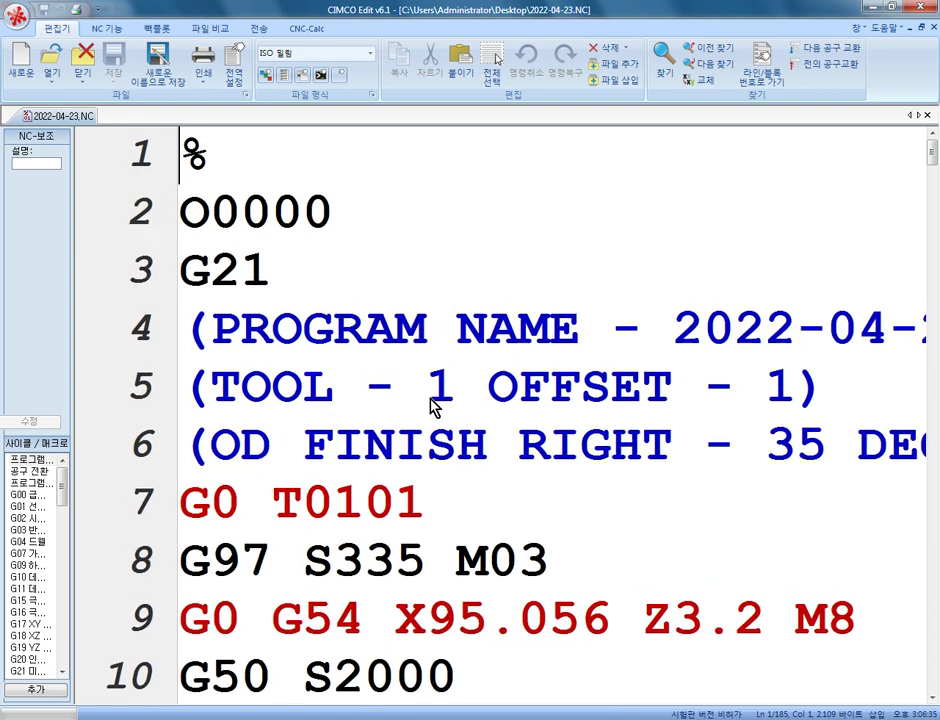
ctrl+scroll(436, 430, down, 1)
ctrl+scroll(440, 490, down, 2)
ctrl+scroll(438, 530, down, 1)
ctrl+scroll(436, 540, down, 1)
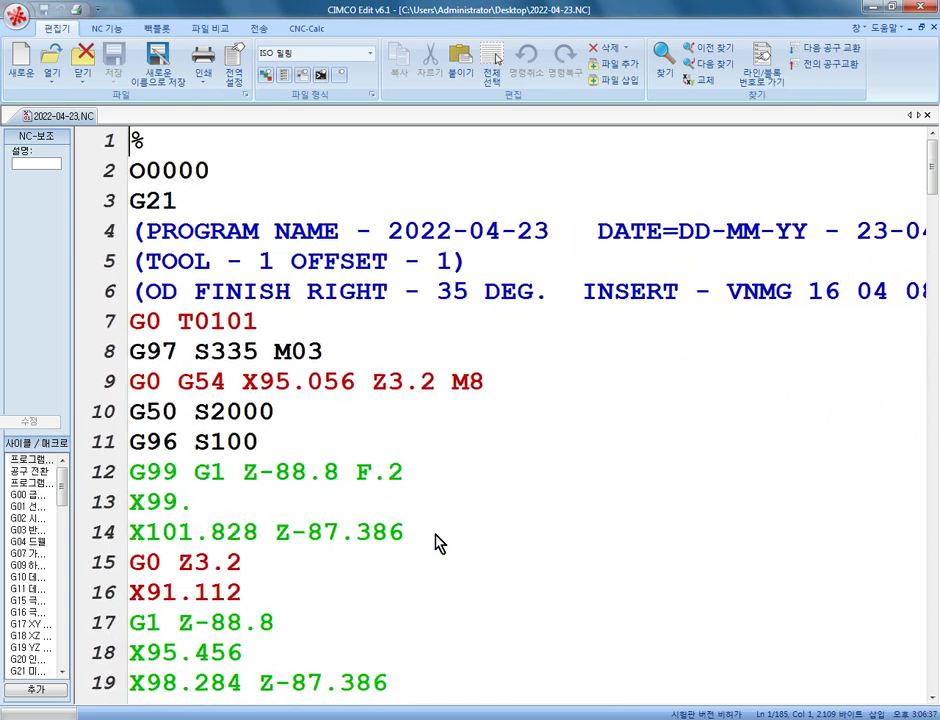
ctrl+scroll(437, 542, down, 1)
- Play the toolpath in the Backplot window at higher speed and widen the code pane
click(156, 29)
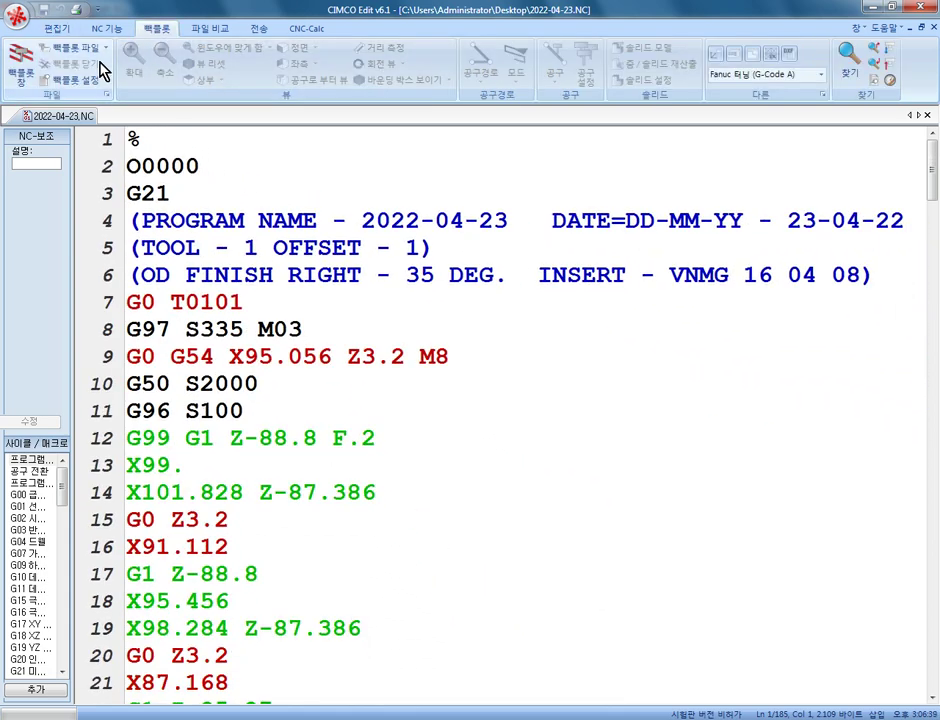
click(14, 78)
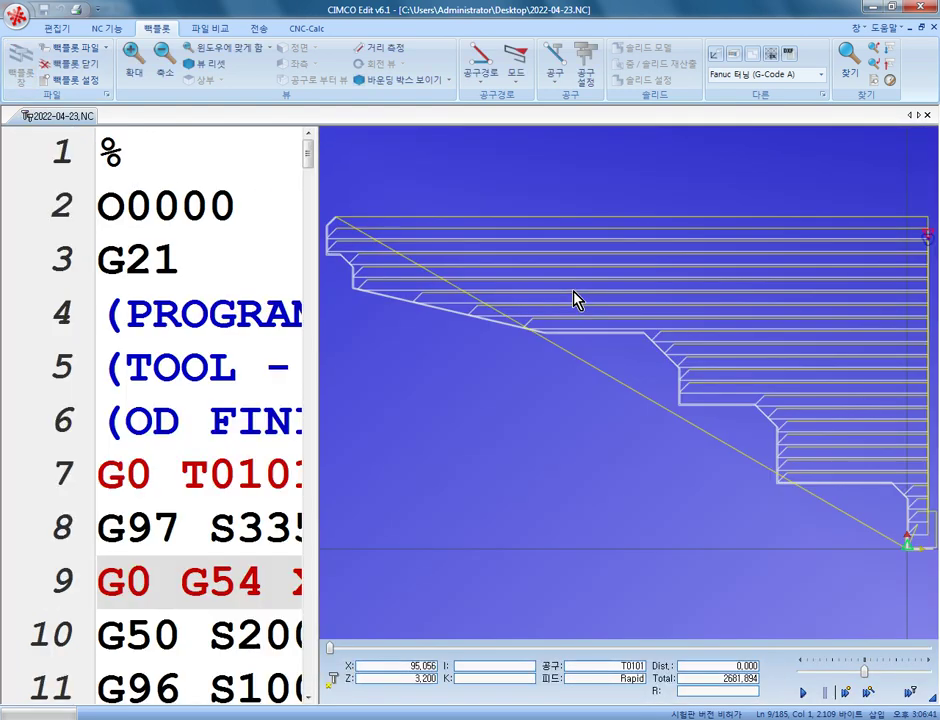
scroll(592, 388, down, 1)
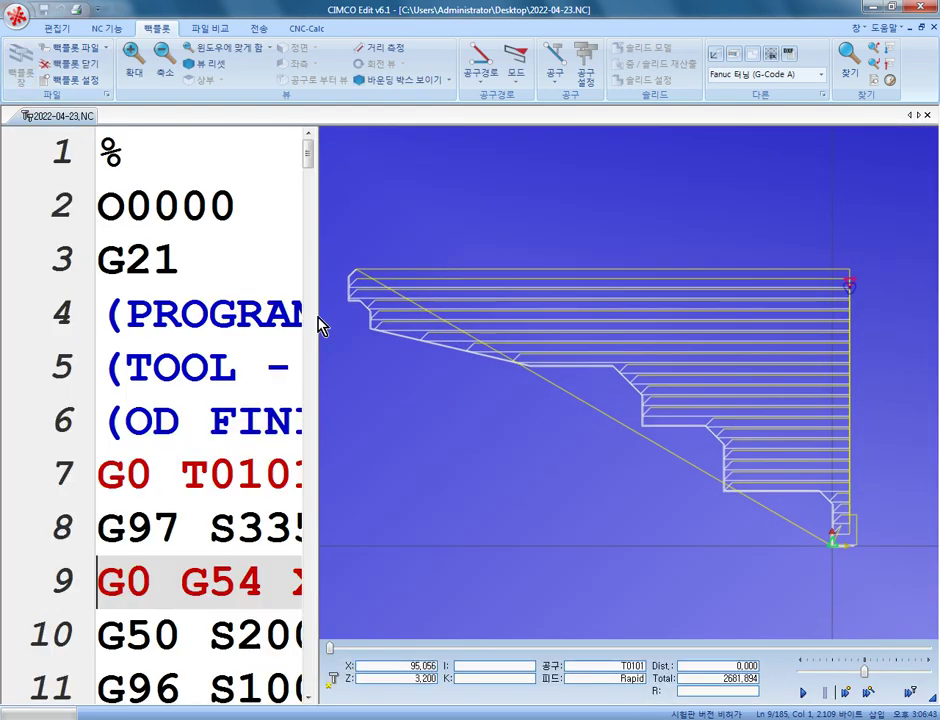
click(866, 684)
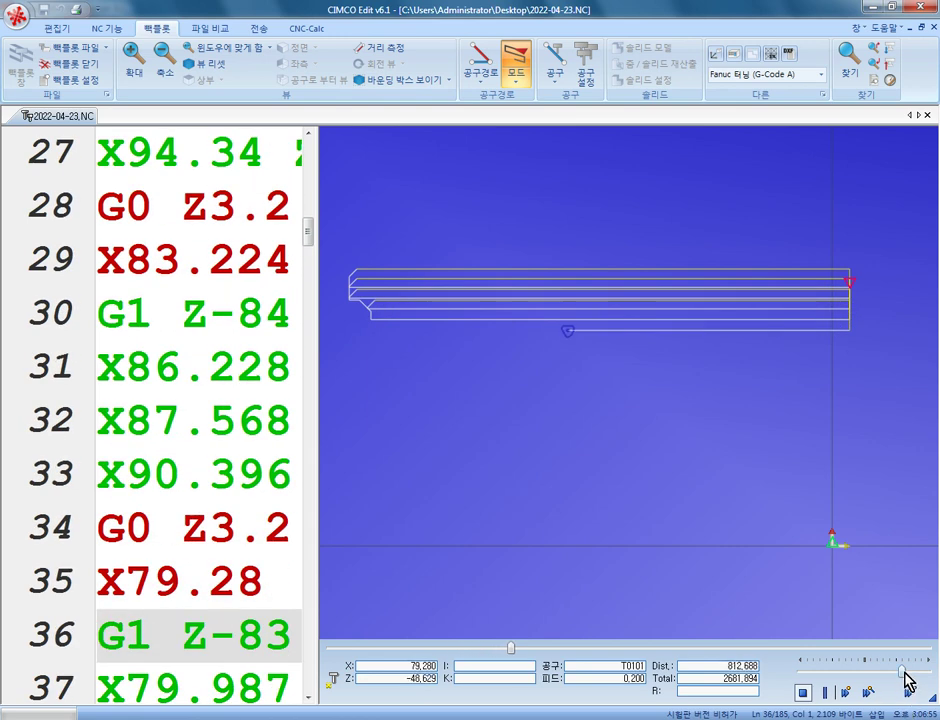
drag(907, 683, 914, 683)
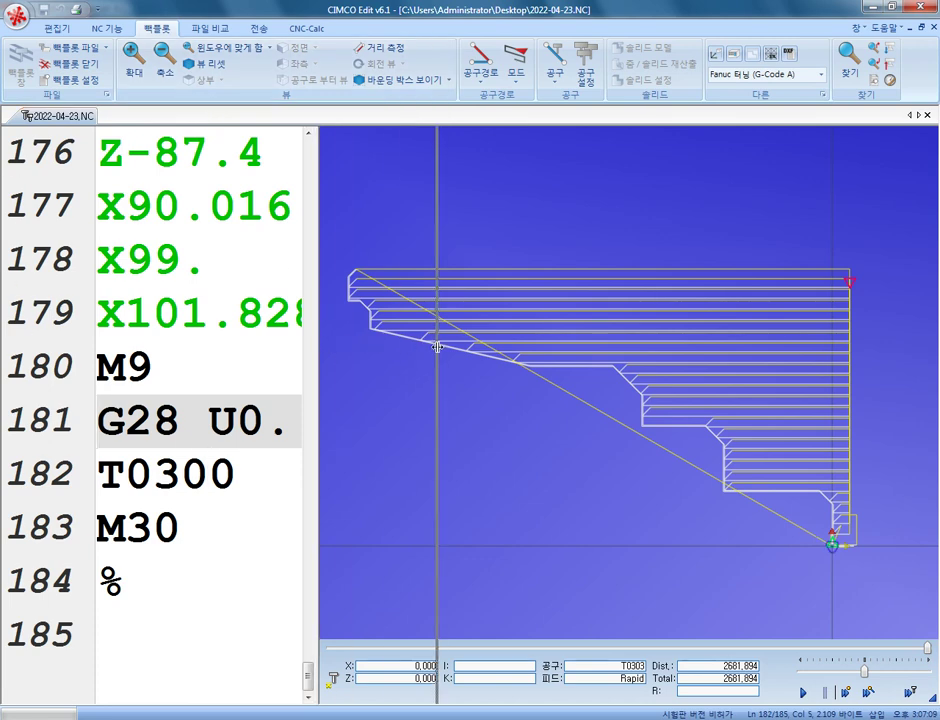
drag(316, 341, 434, 341)
click(322, 460)
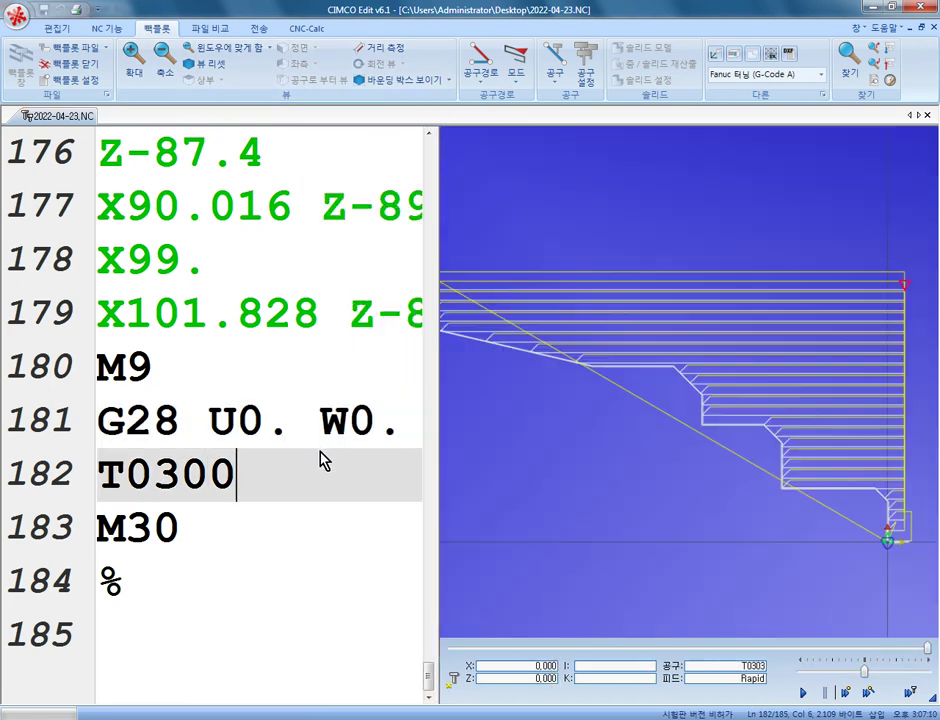
- Close the Backplot window and scroll to the M9 line at the program end
click(68, 63)
scroll(430, 422, up, 1)
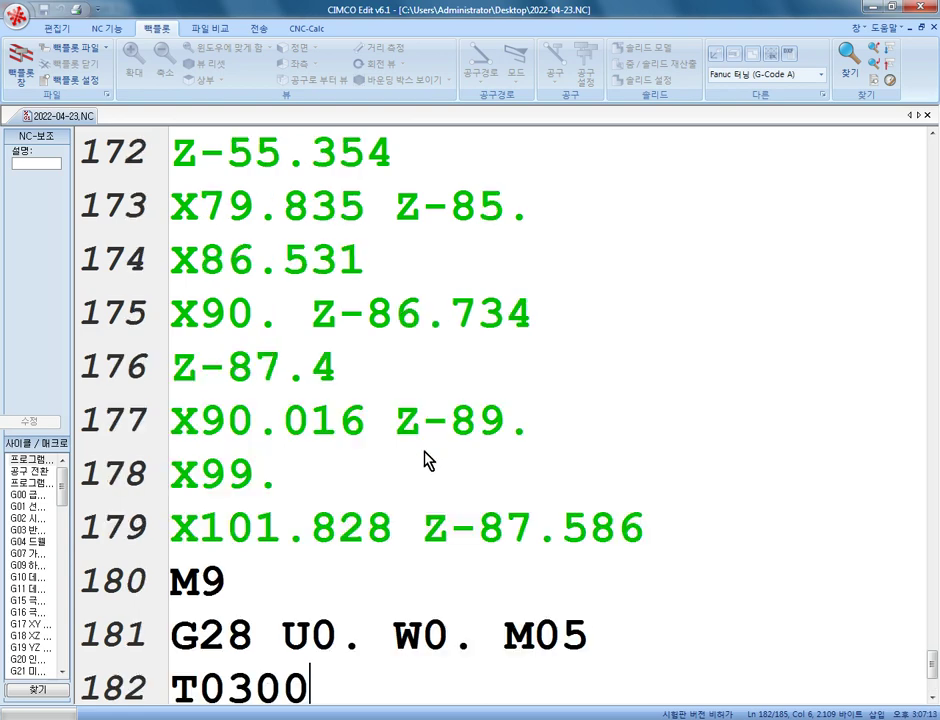
ctrl+scroll(425, 461, up, 1)
ctrl+scroll(425, 461, down, 1)
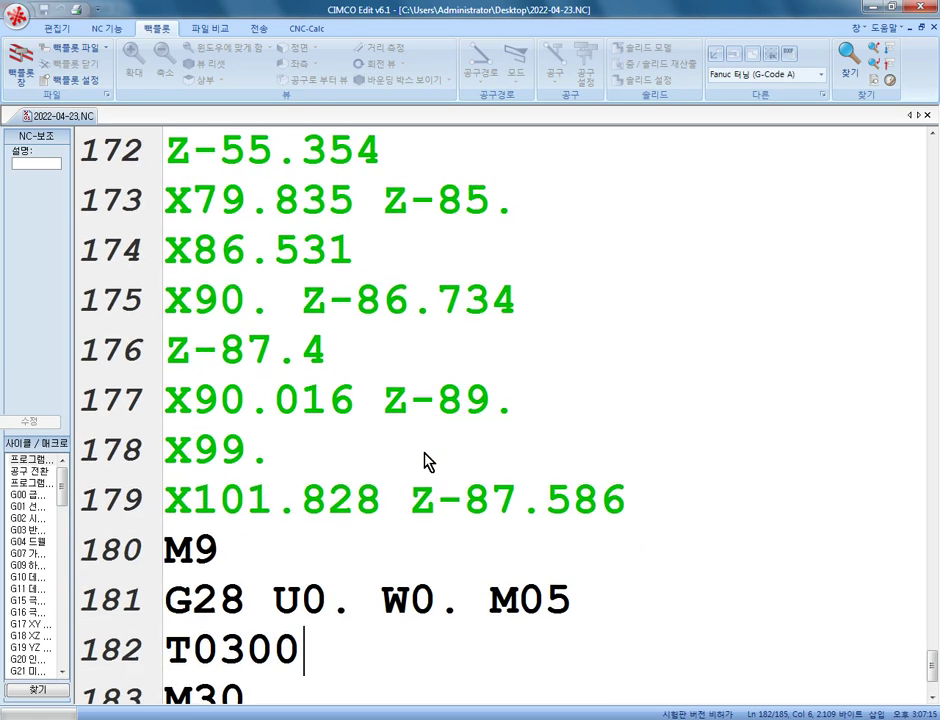
ctrl+scroll(425, 461, down, 1)
ctrl+scroll(425, 461, down, 1)
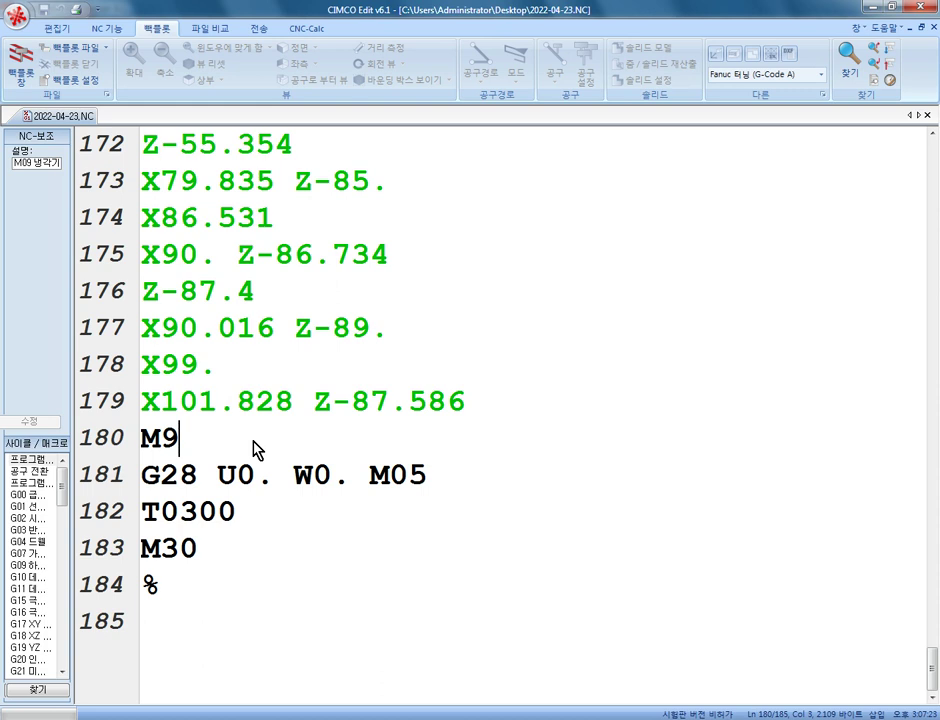
- Insert the line 'G00 X150. Z150.' above M9, cleaning up stray characters
key(Return)
key(Up)
key(Return)
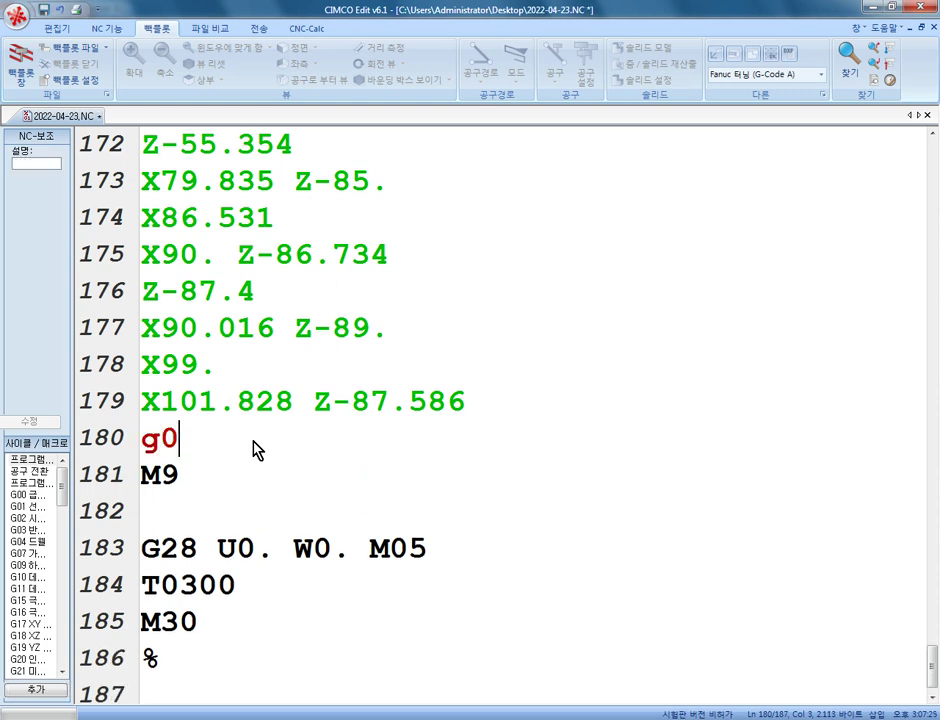
text(ㅎ0)
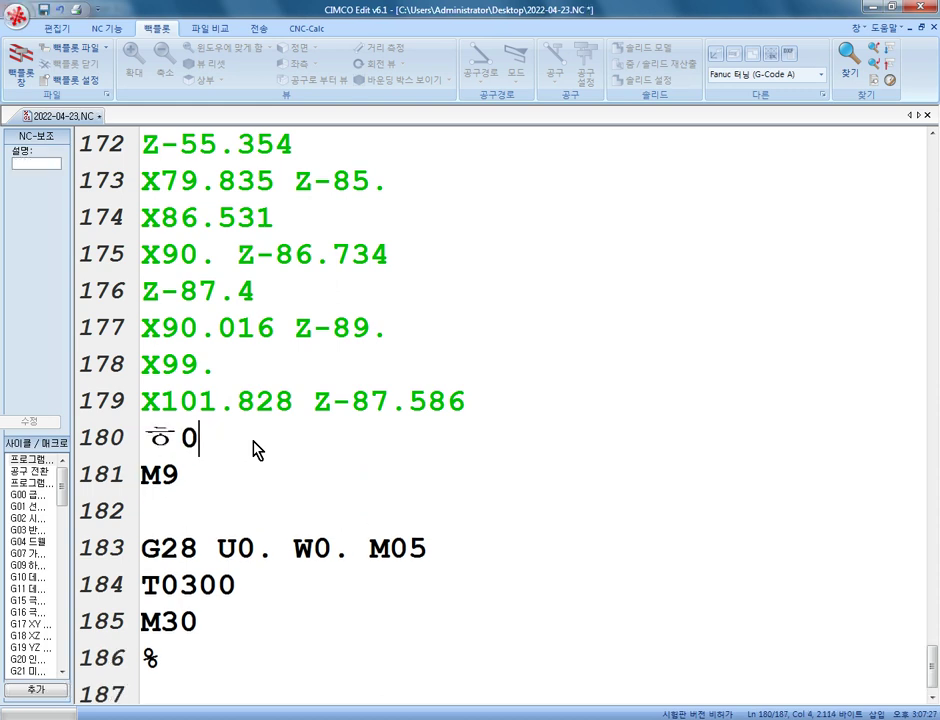
text(0?)
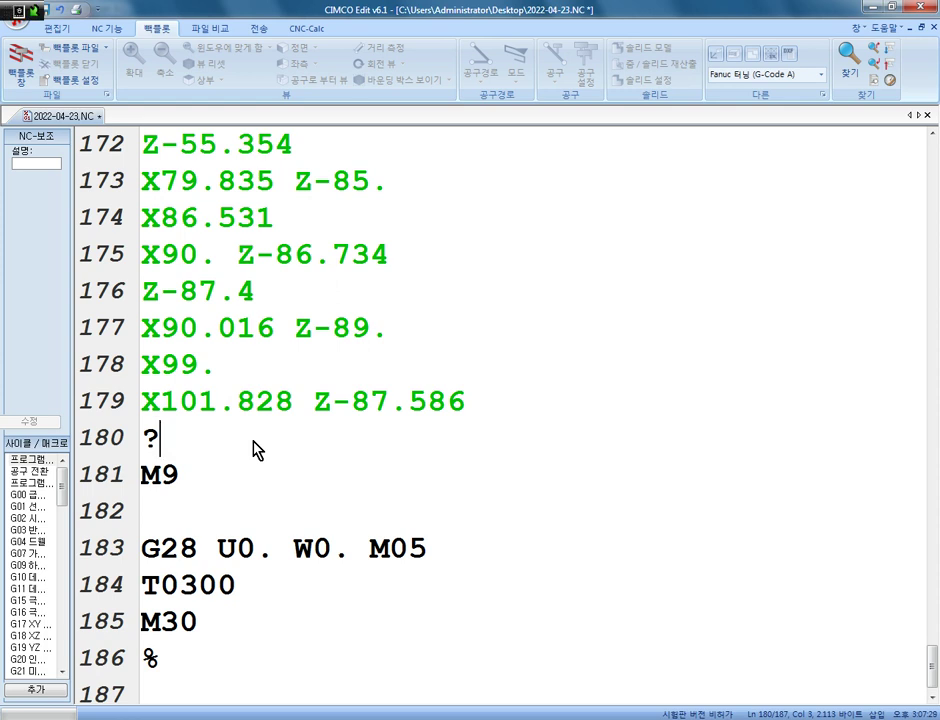
text(ㅎG)
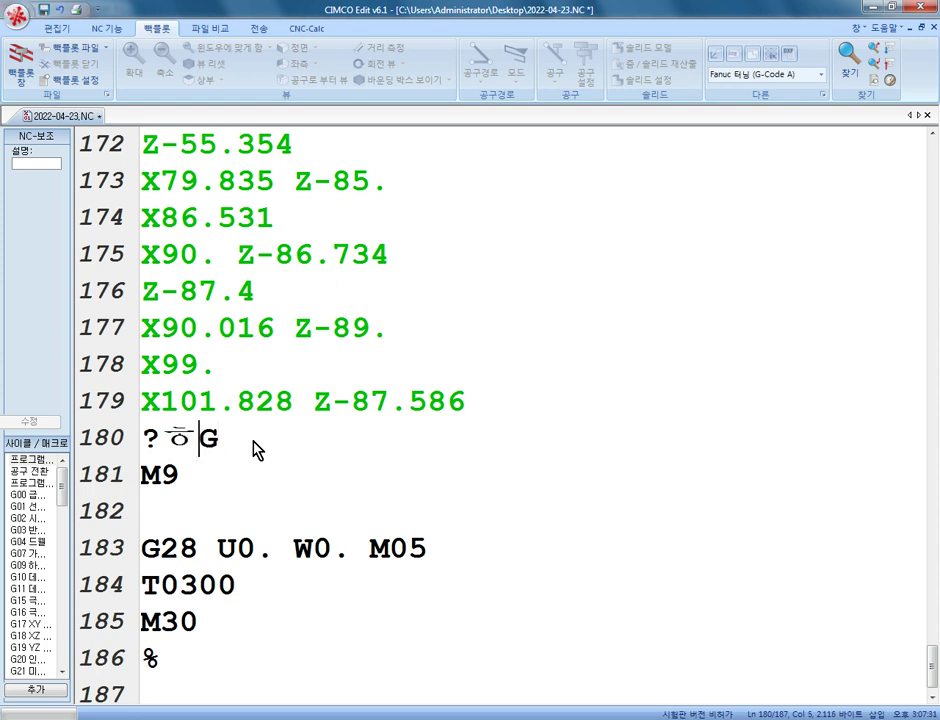
key(BackSpace)
key(BackSpace)
text(ㄴ잦)
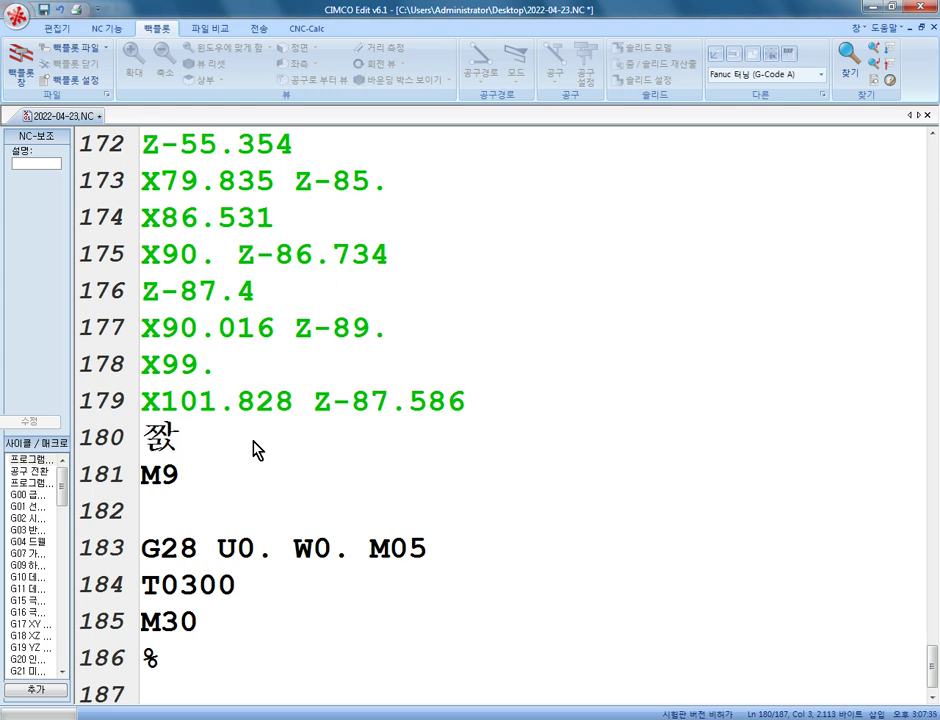
text(00)
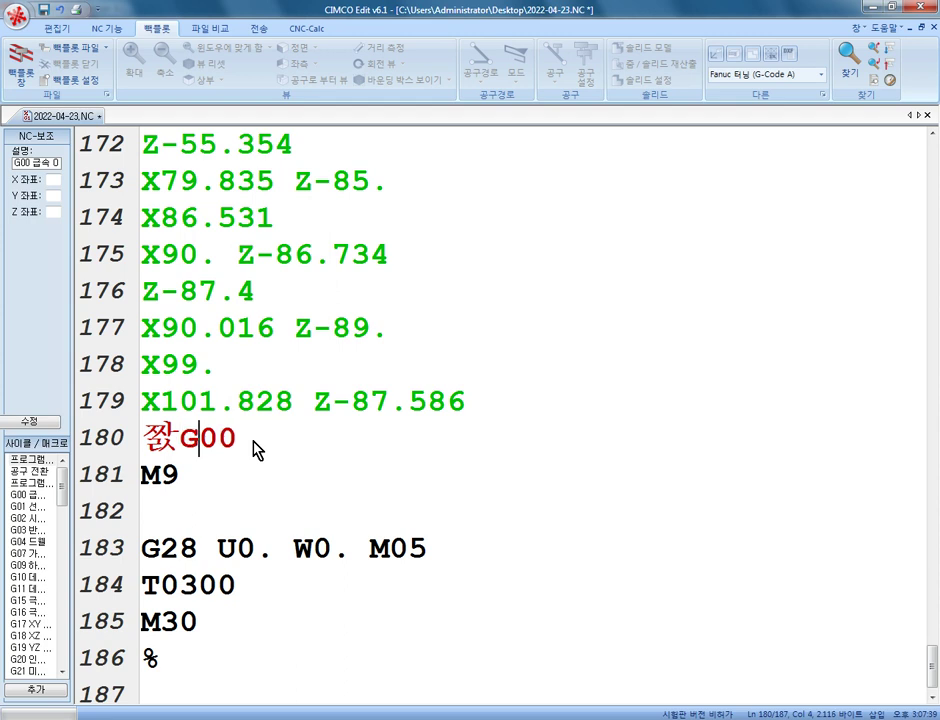
key(End)
text(X1)
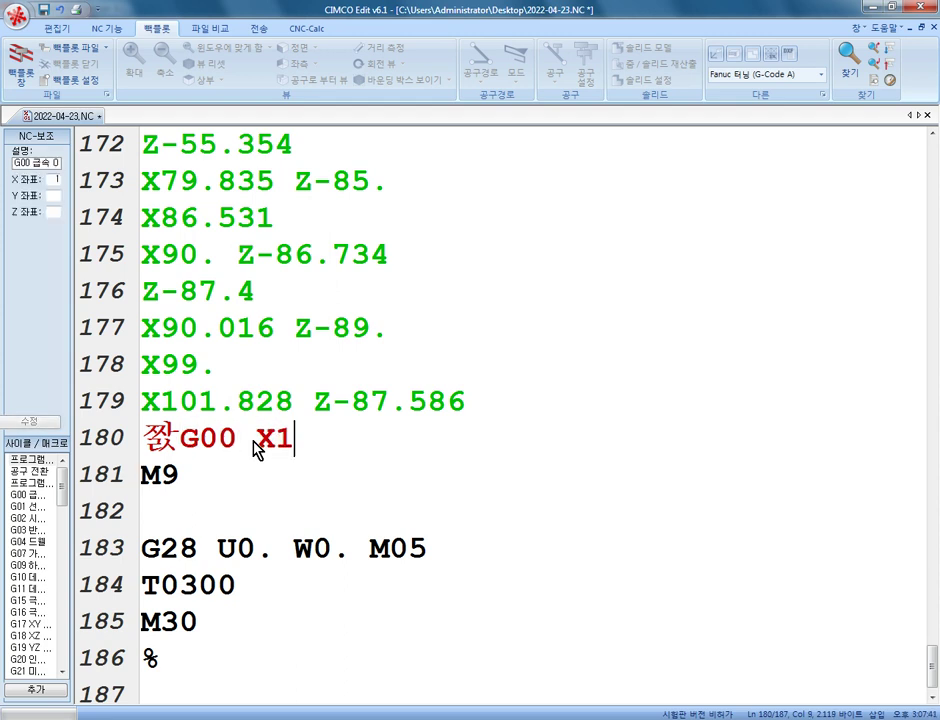
text(50. Z150.)
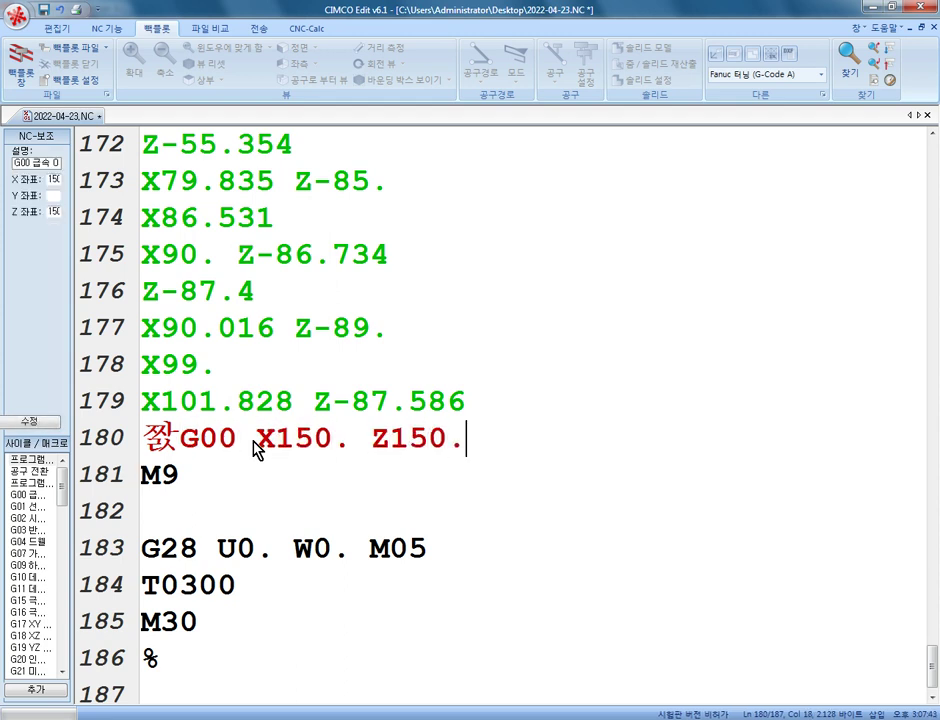
key(Left)
key(Left)
key(Left)
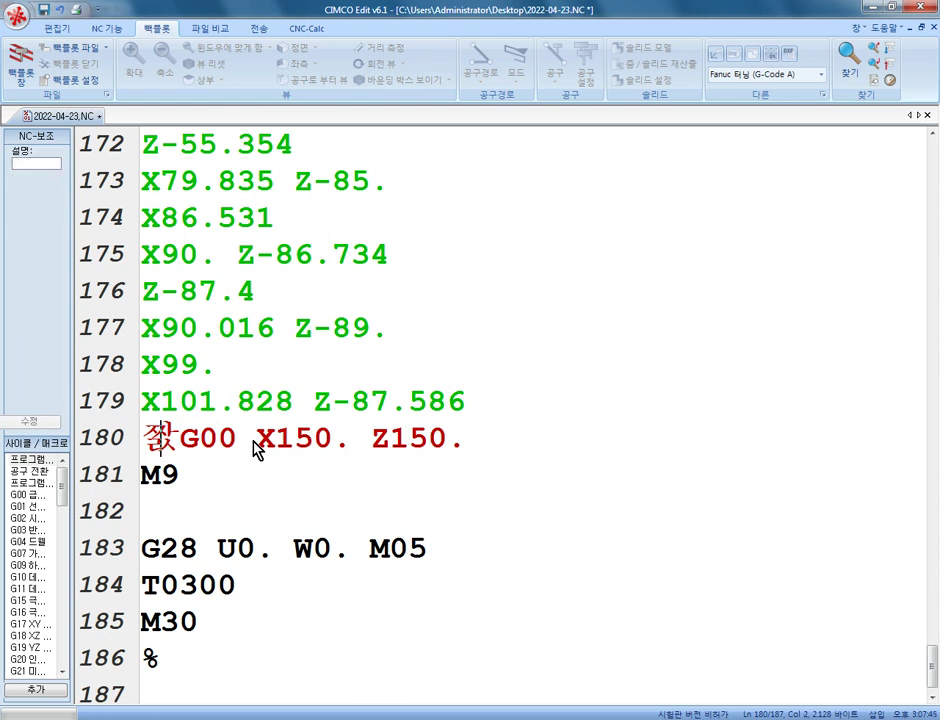
key(BackSpace)
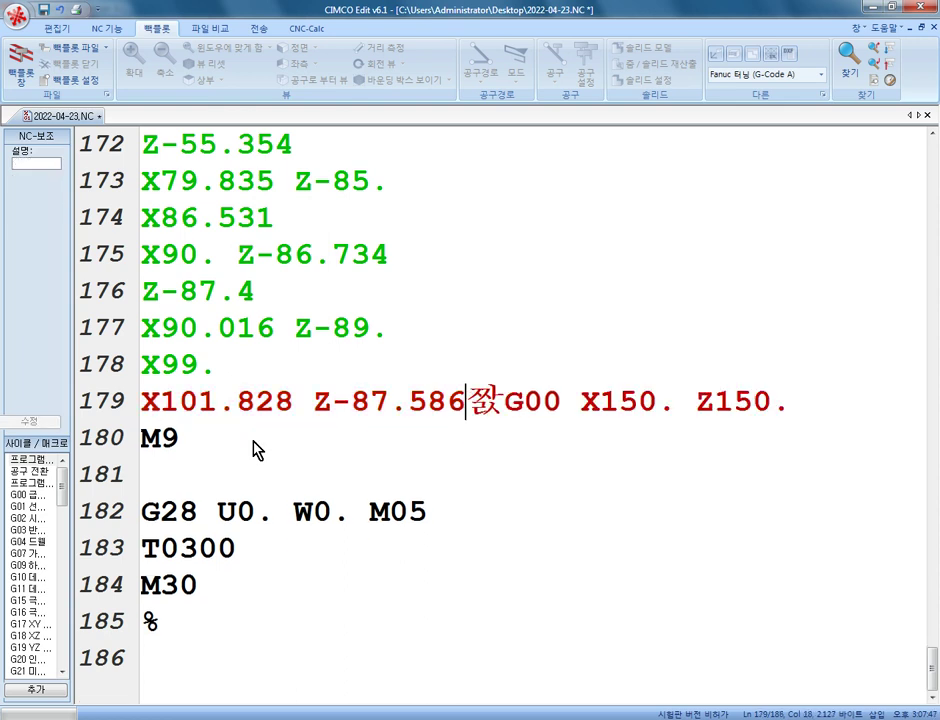
key(Return)
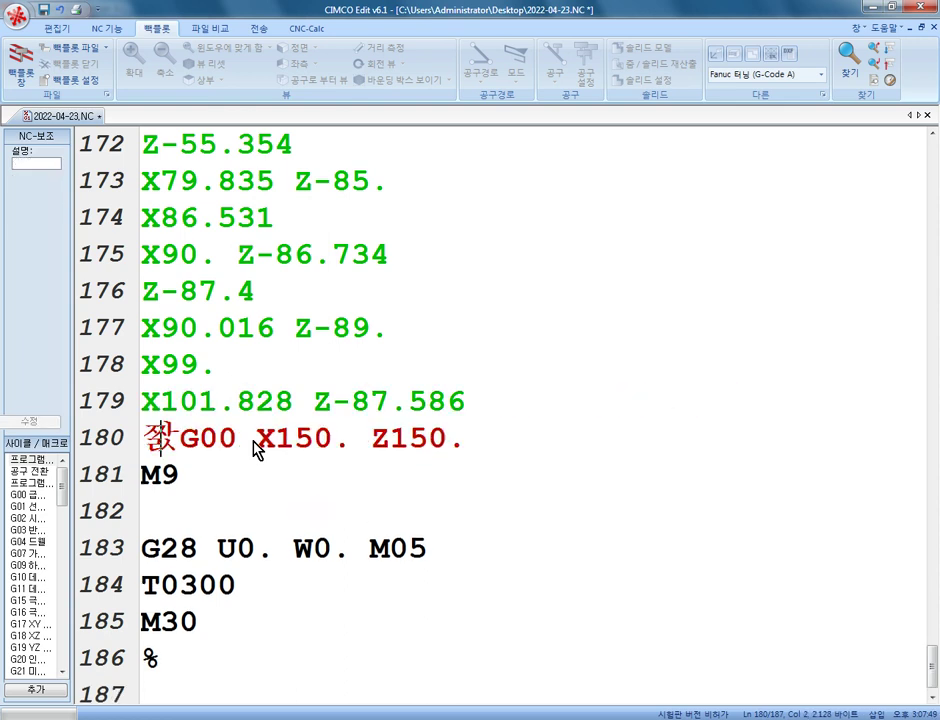
key(BackSpace)
key(Delete)
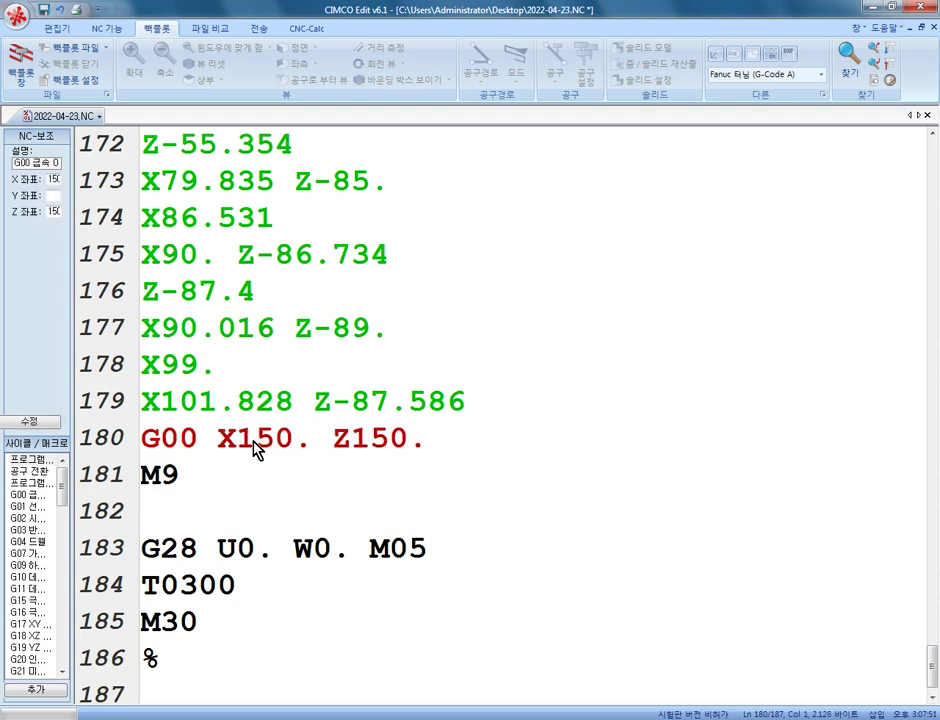
- Remove the empty line above G28 and save the NC file with Ctrl+S
click(222, 474)
click(148, 560)
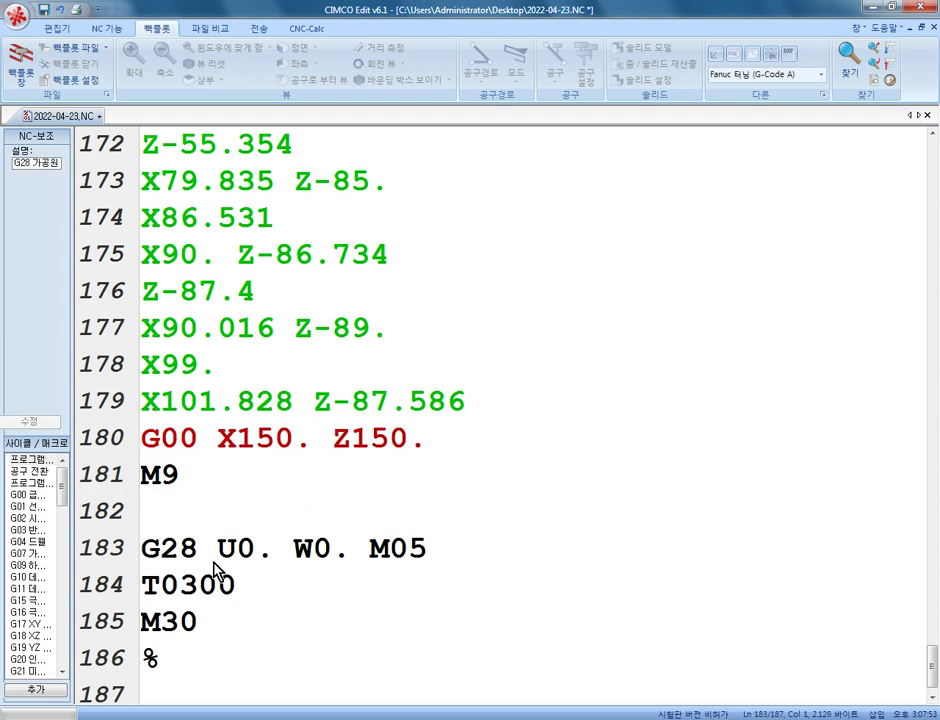
key(BackSpace)
key(ctrl+s)
click(298, 476)
scroll(297, 478, up, 5)
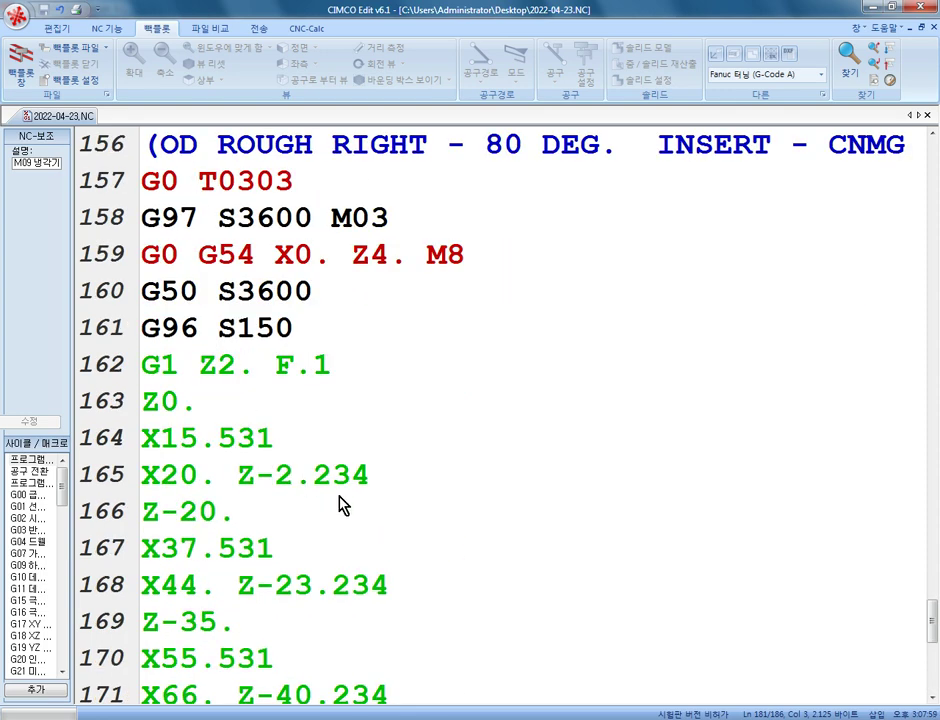
- Backplot the edited program through to the new G00 X150. Z150. retract
click(21, 64)
scroll(660, 458, down, 1)
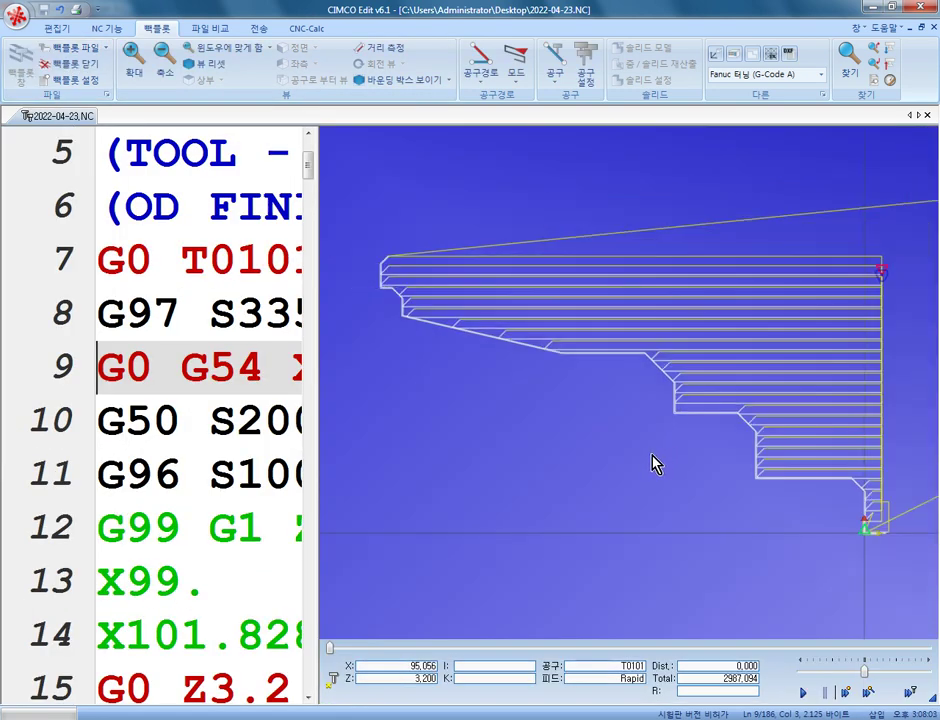
click(799, 691)
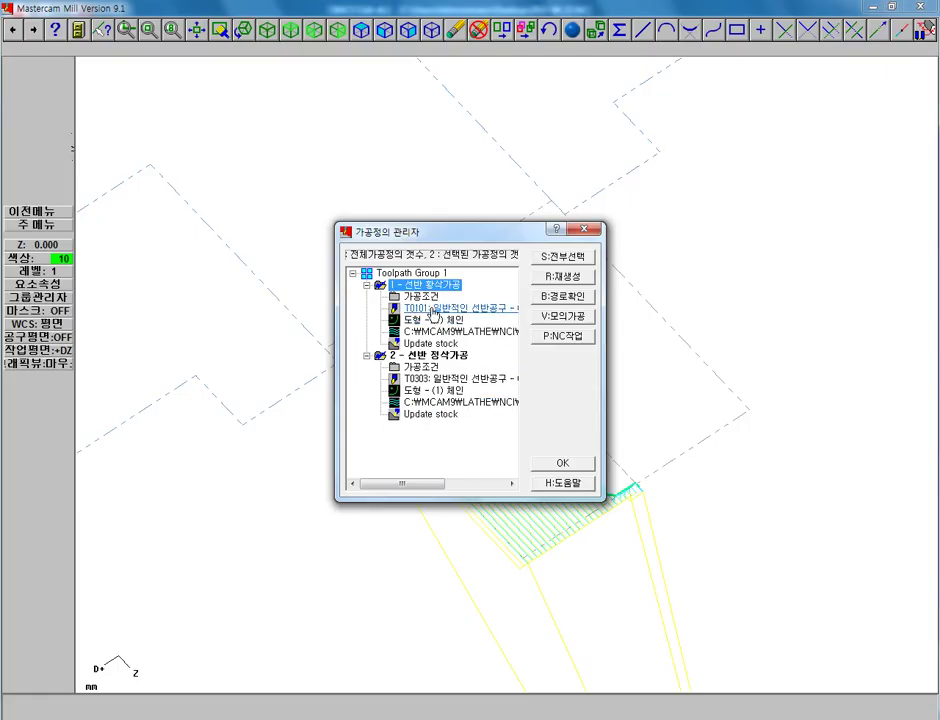
- Review the roughing tool and cut parameters, then regenerate all operations and close the manager
click(427, 298)
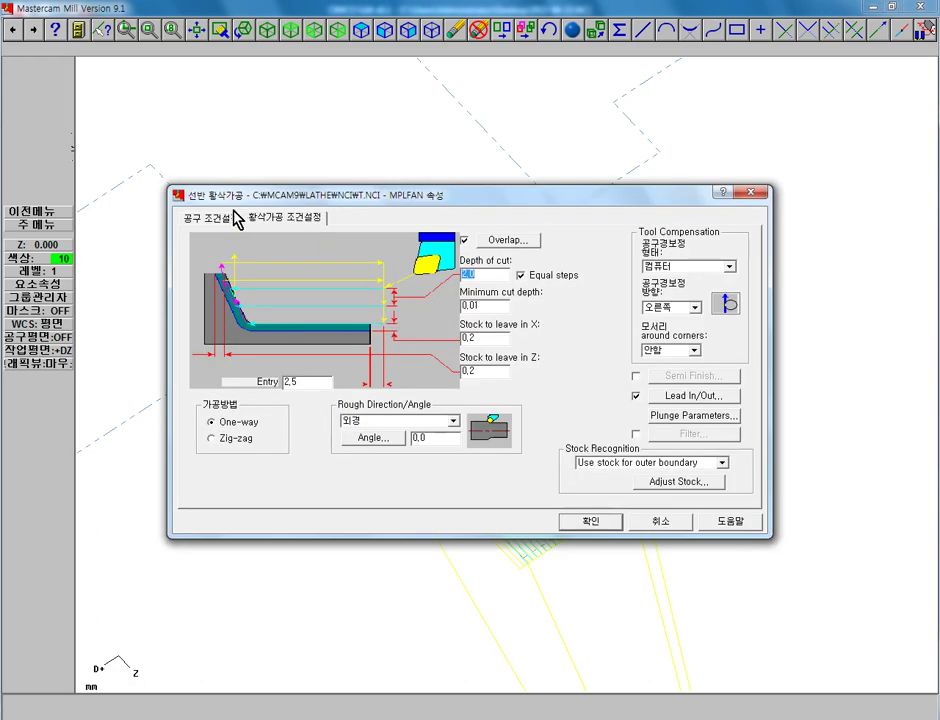
click(229, 218)
click(271, 222)
click(657, 518)
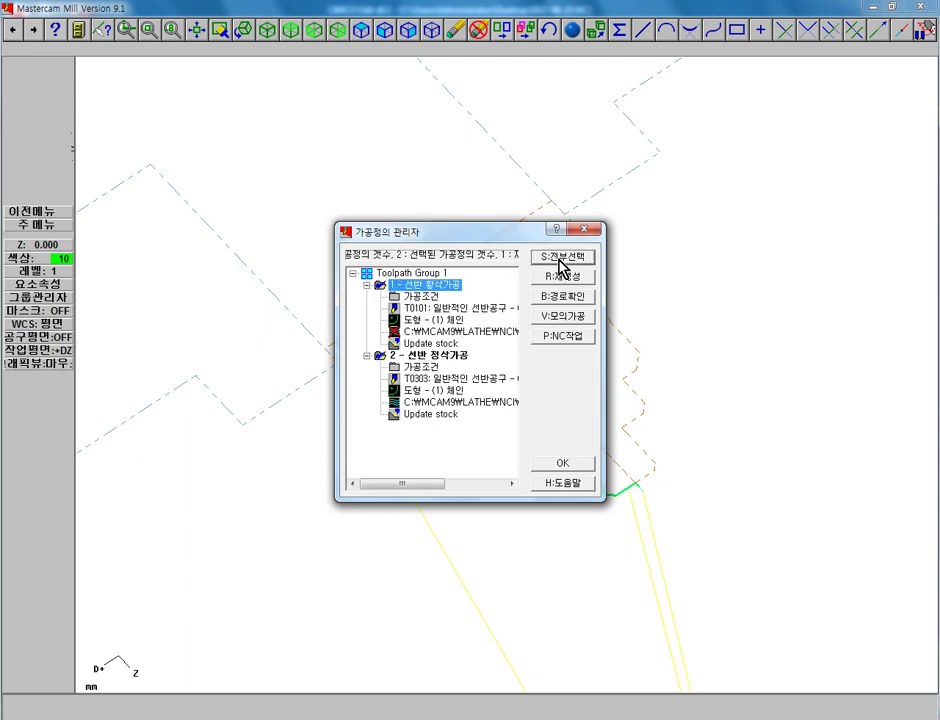
click(560, 275)
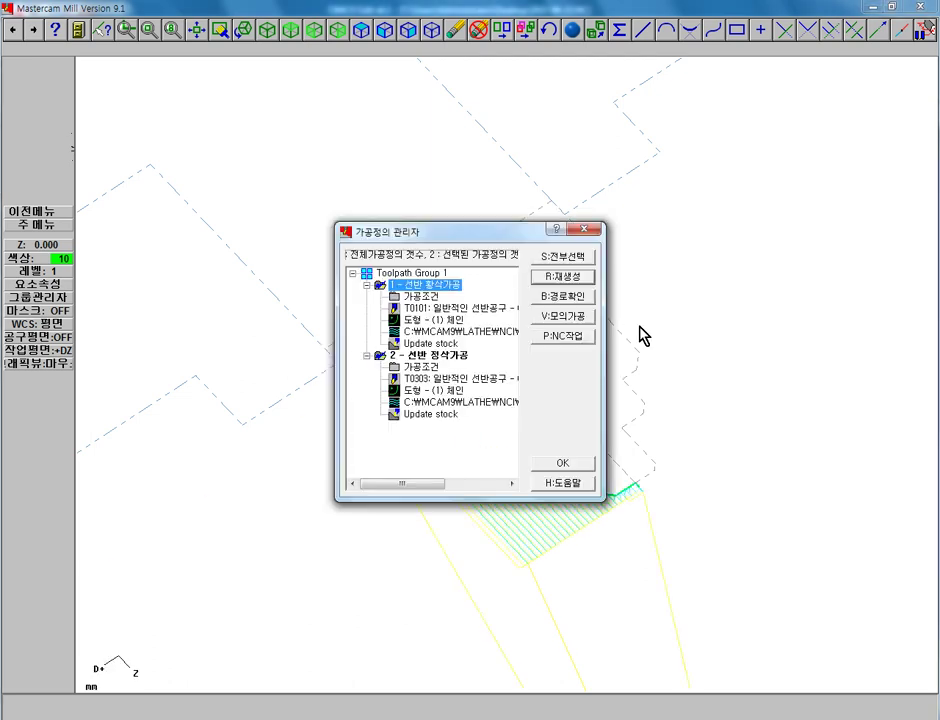
click(584, 229)
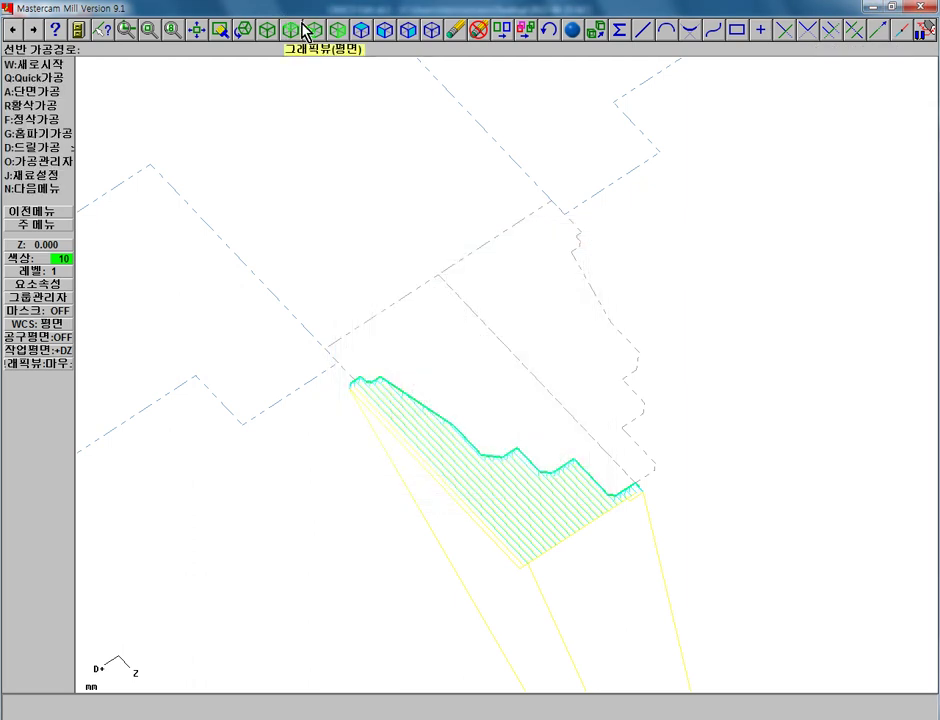
- Switch to the Top graphics view and zoom out slightly on the shaft profile
click(291, 30)
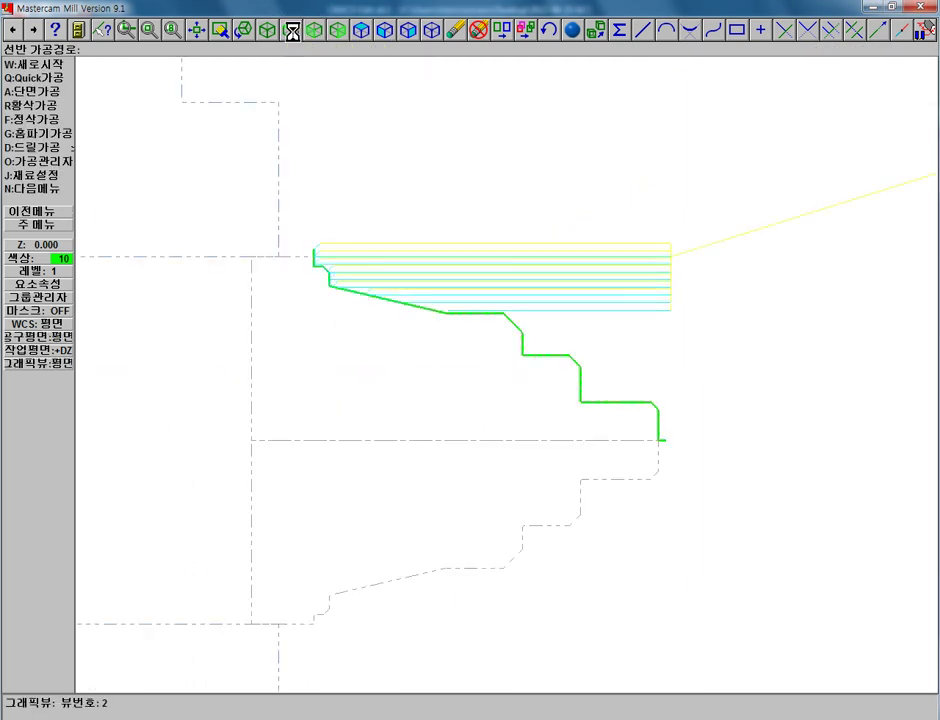
scroll(598, 369, down, 1)
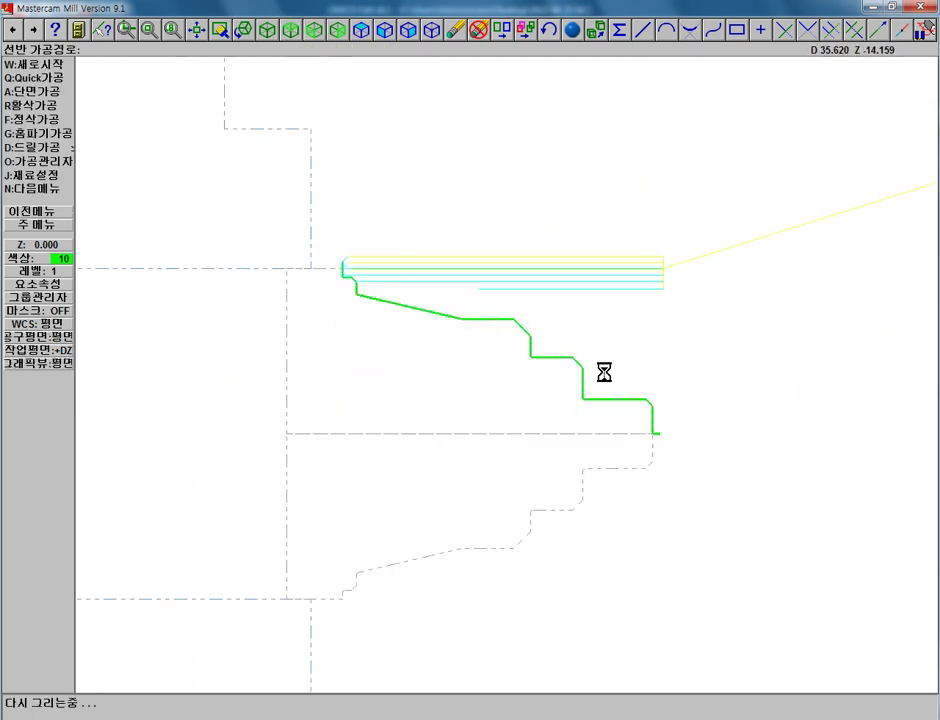